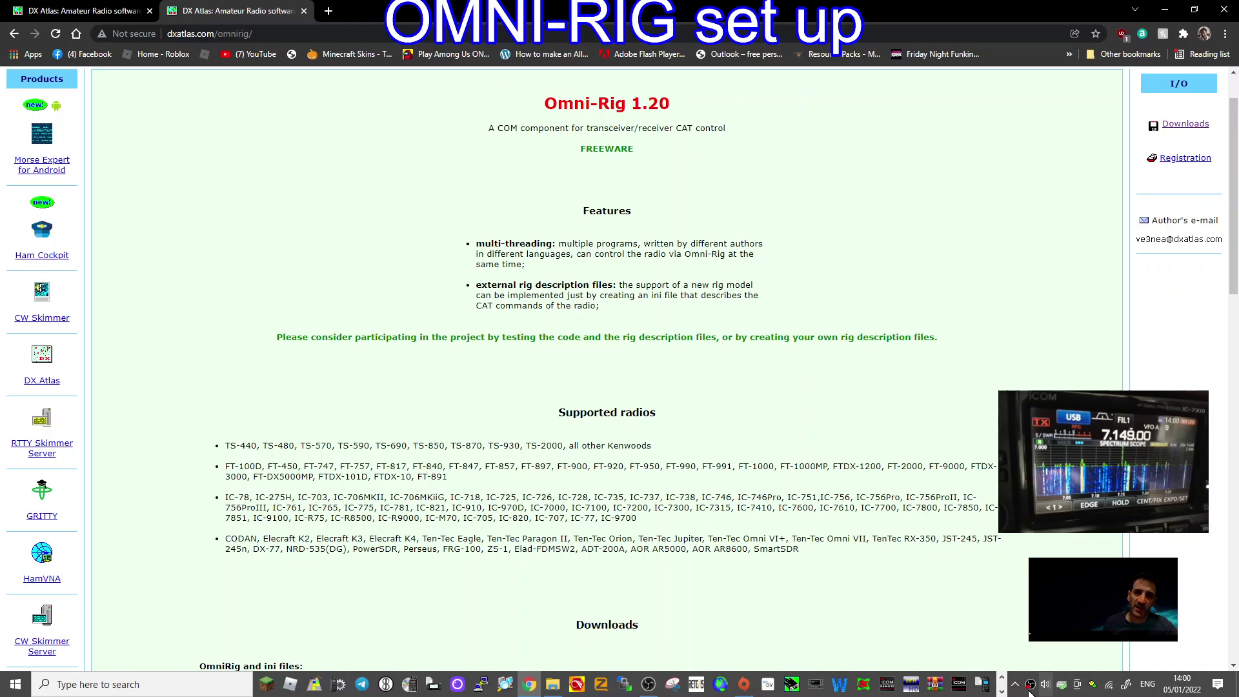
Show the hidden running programs from the taskbar overflow
click(1001, 691)
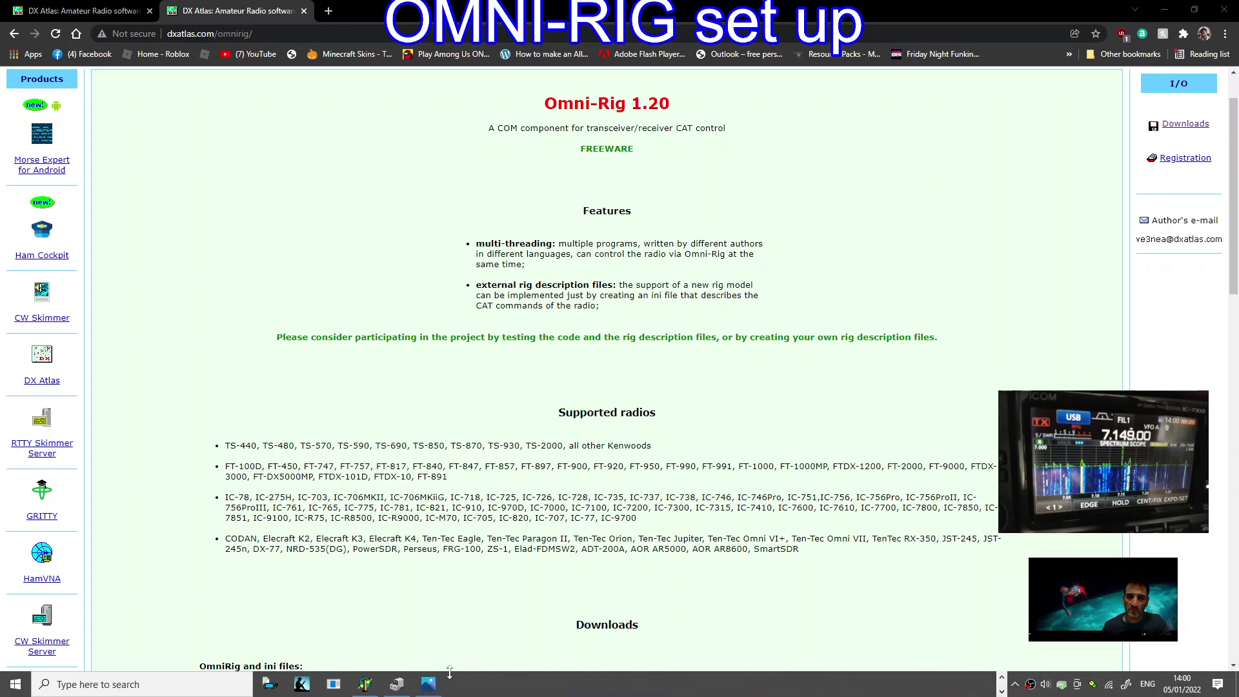
Open Omni-Rig Settings beside the client and check RIG 1: IC-7300, COM 10, 115200 baud
click(365, 688)
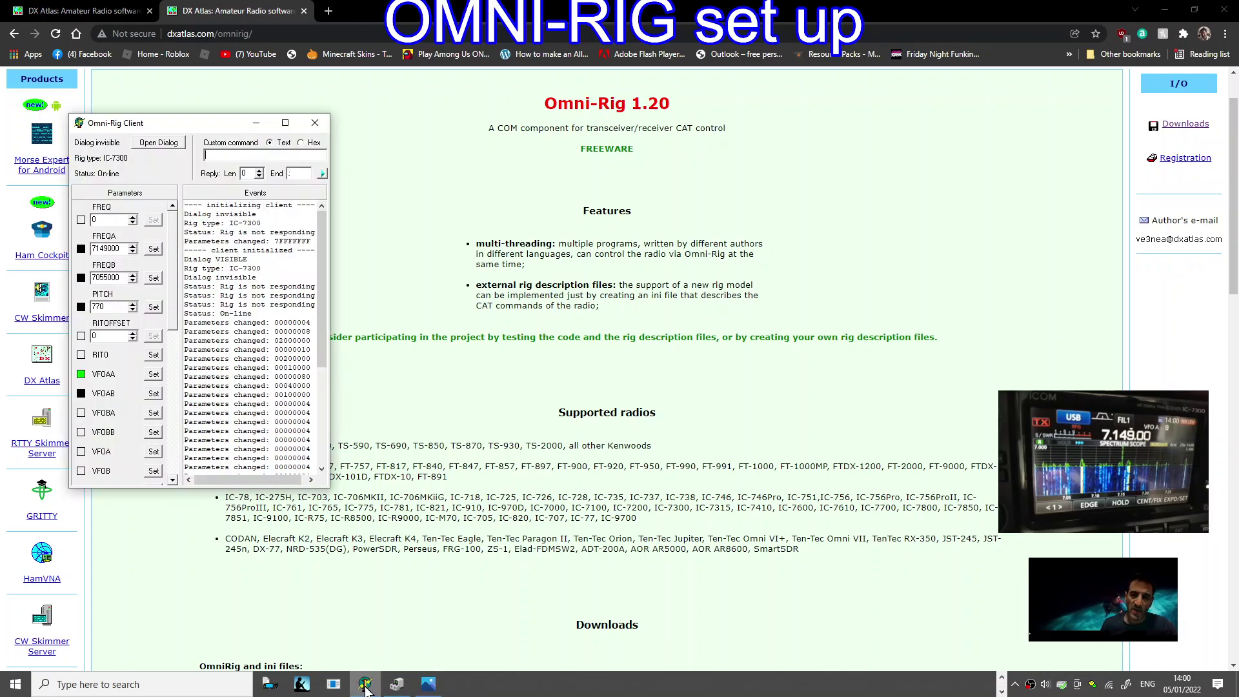
click(333, 684)
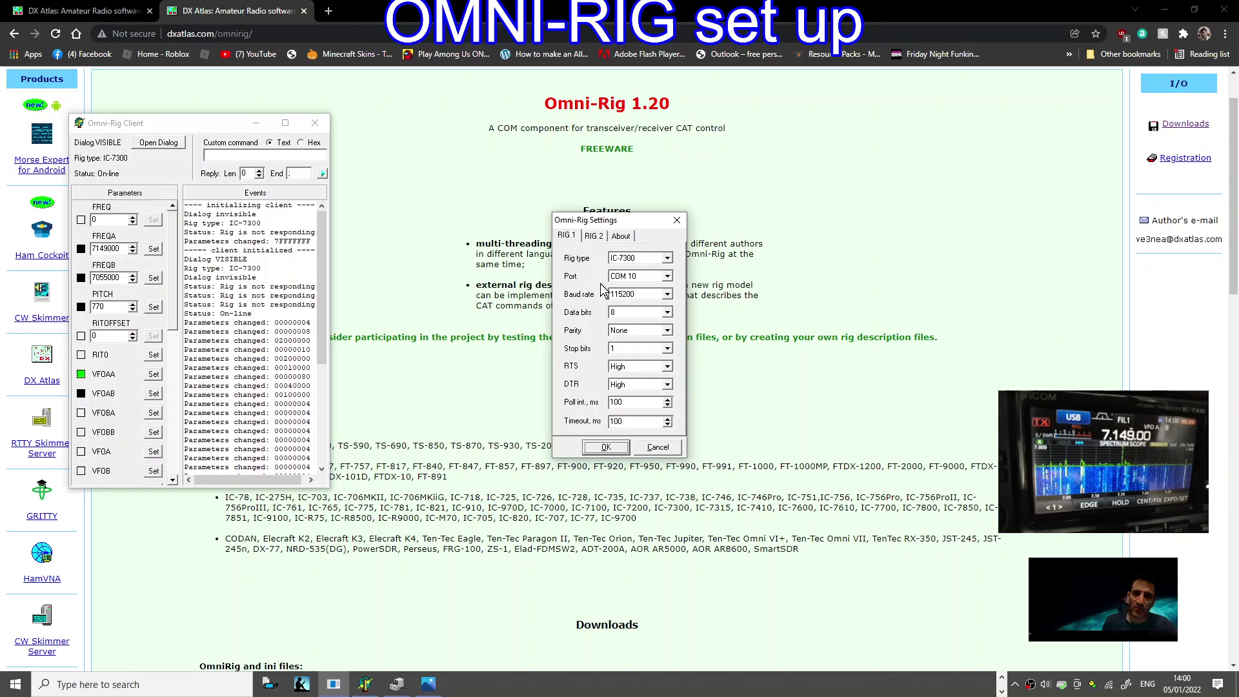
drag(631, 226, 467, 142)
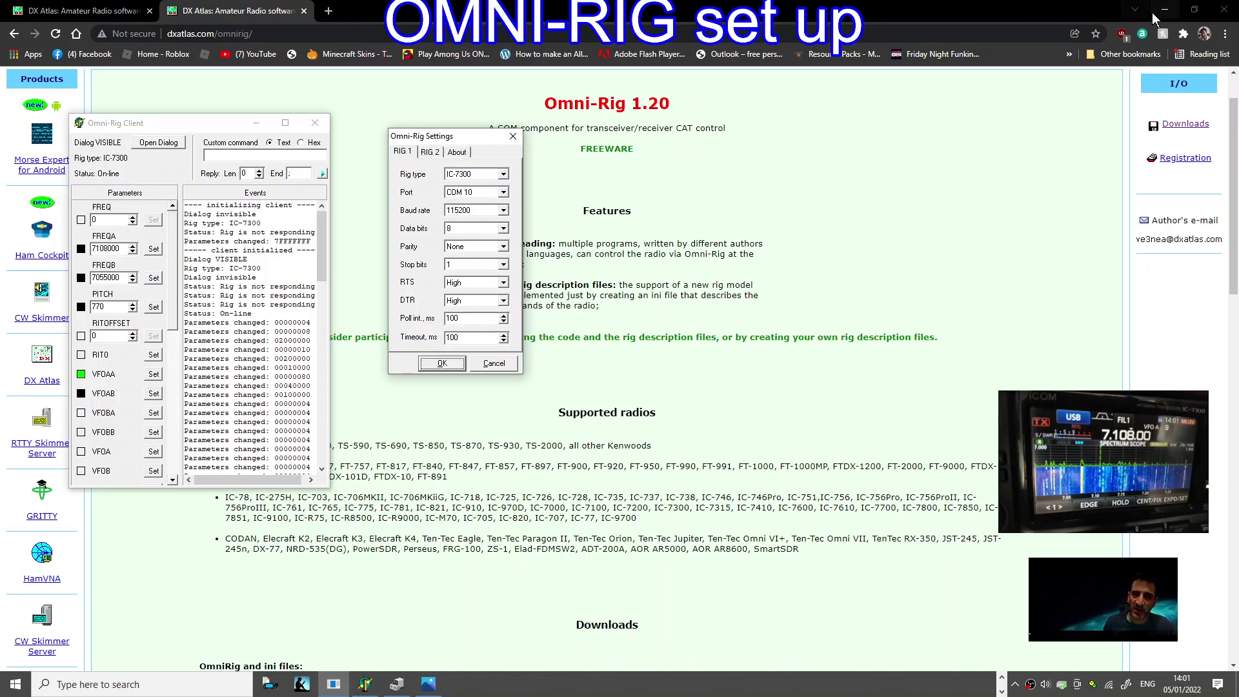
Return to the Omni-Rig 1.20 web page and scroll down to its Tools list
click(274, 14)
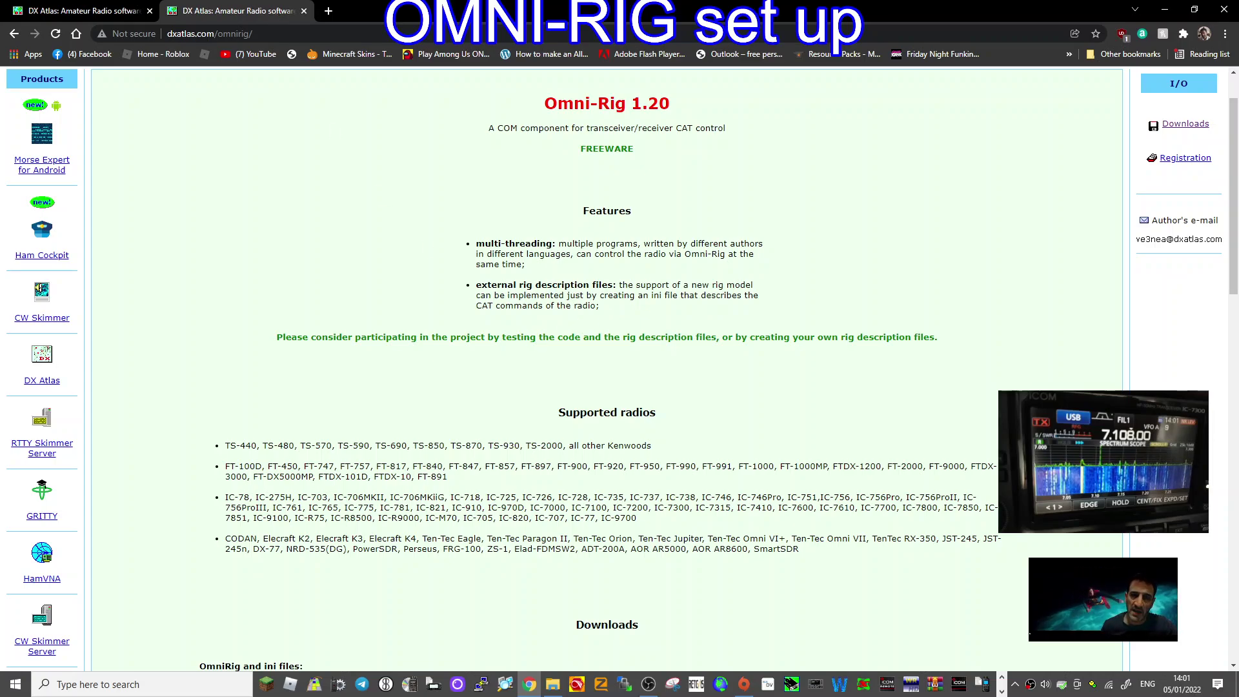
scroll(648, 341, down, 5)
scroll(647, 342, up, 6)
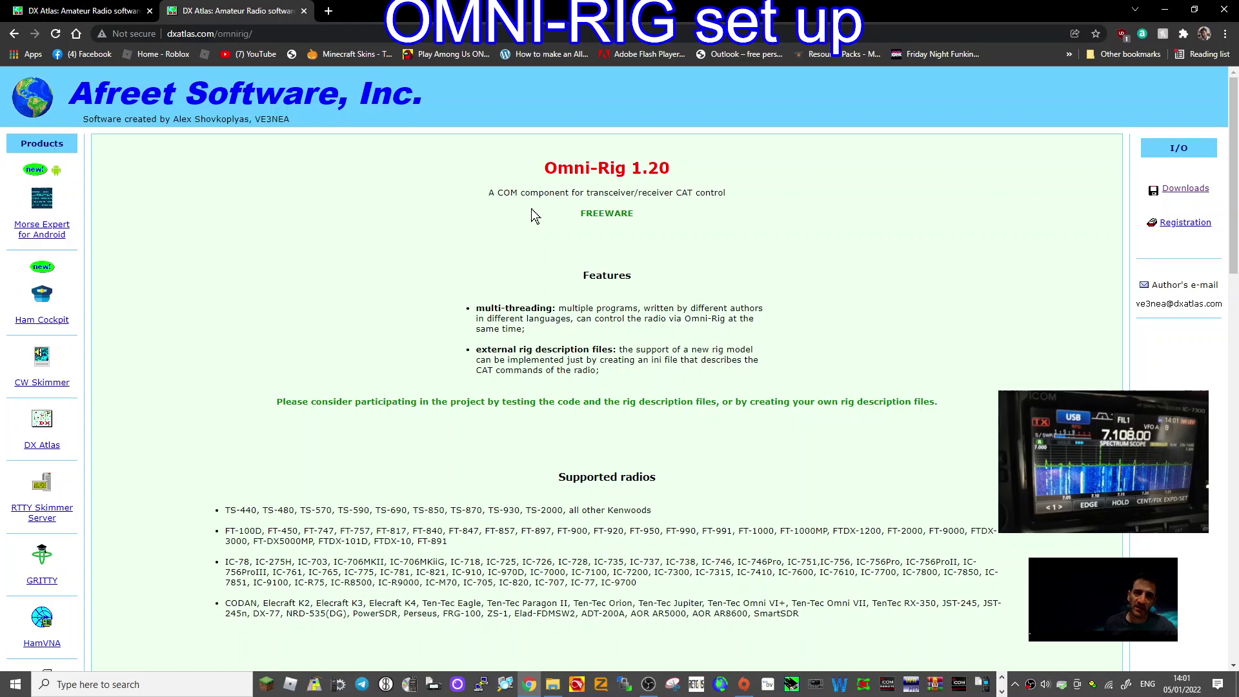
scroll(532, 209, down, 6)
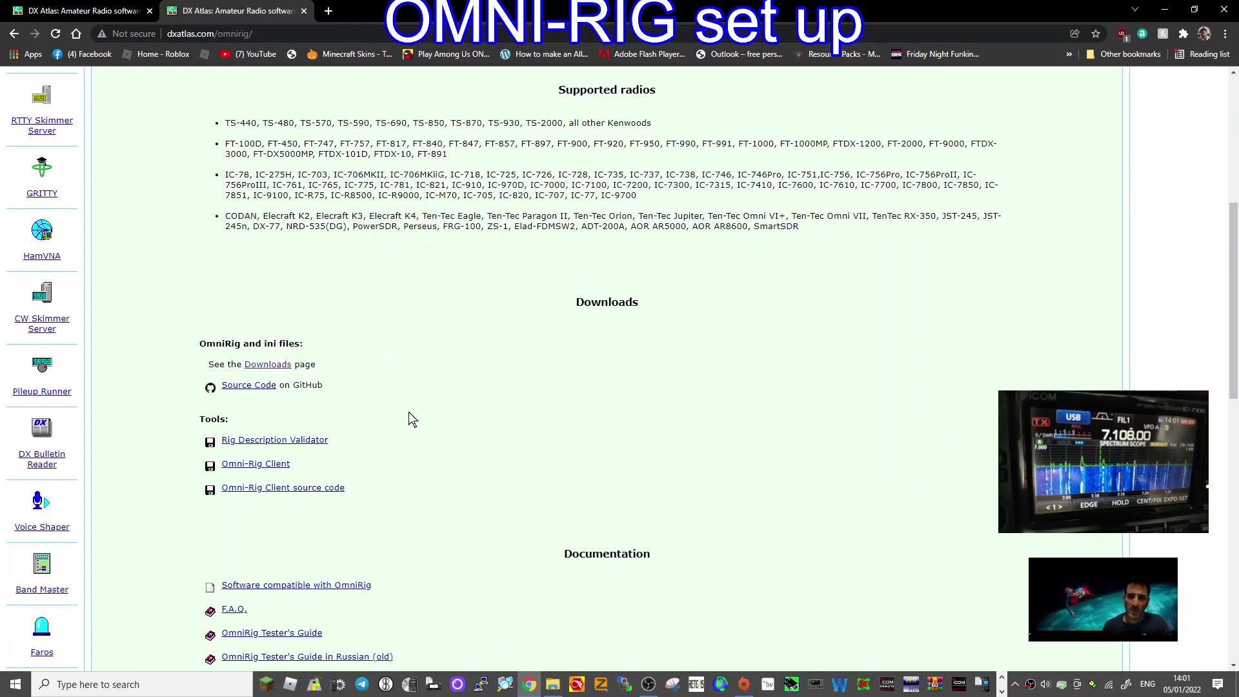
scroll(446, 384, down, 2)
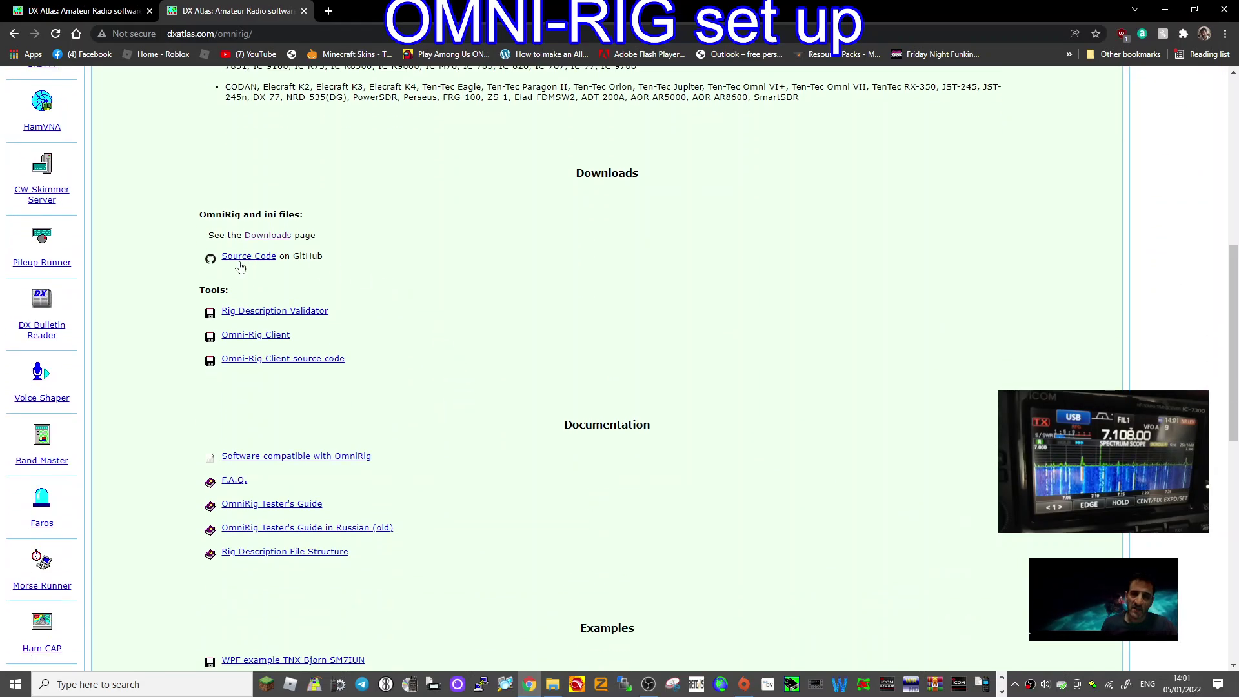
scroll(455, 282, up, 4)
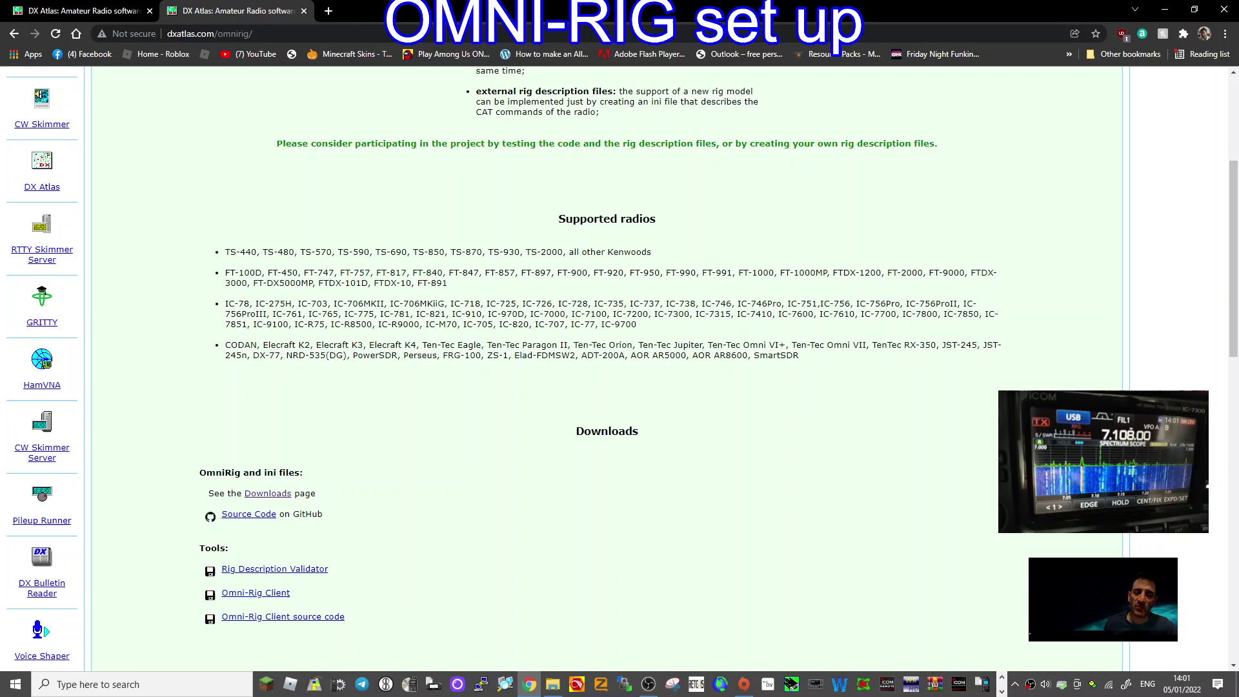
scroll(477, 322, up, 3)
scroll(477, 323, down, 9)
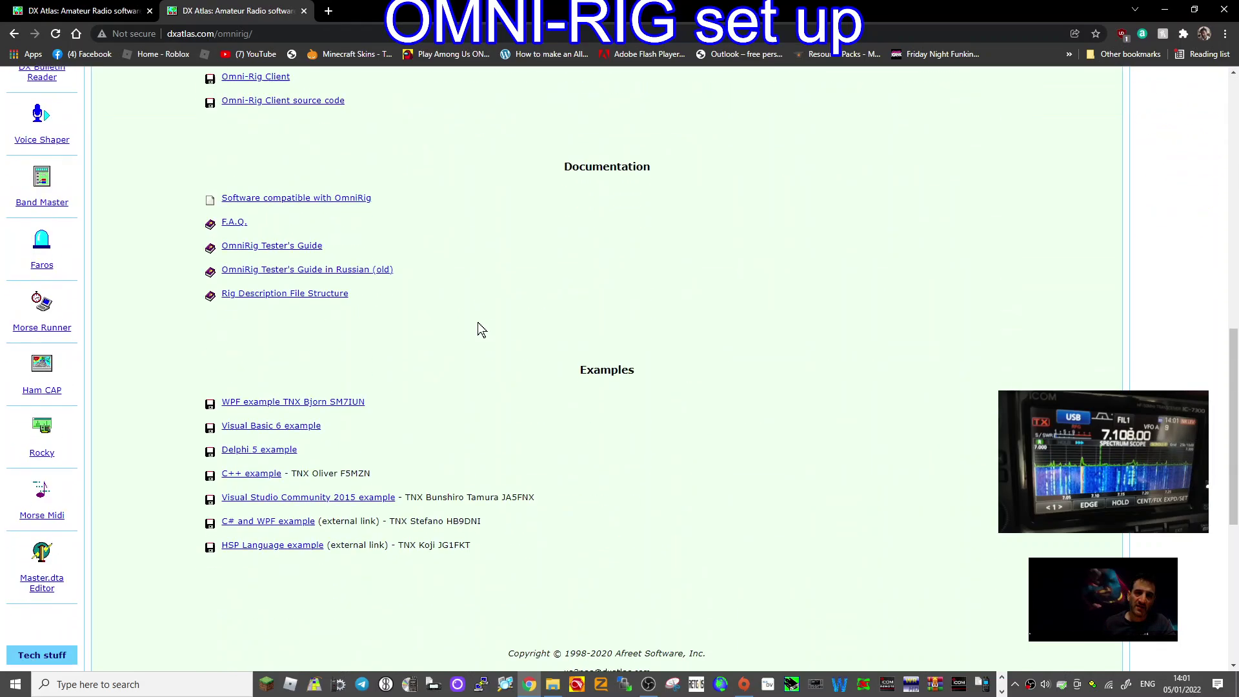
scroll(478, 324, down, 5)
scroll(478, 324, up, 17)
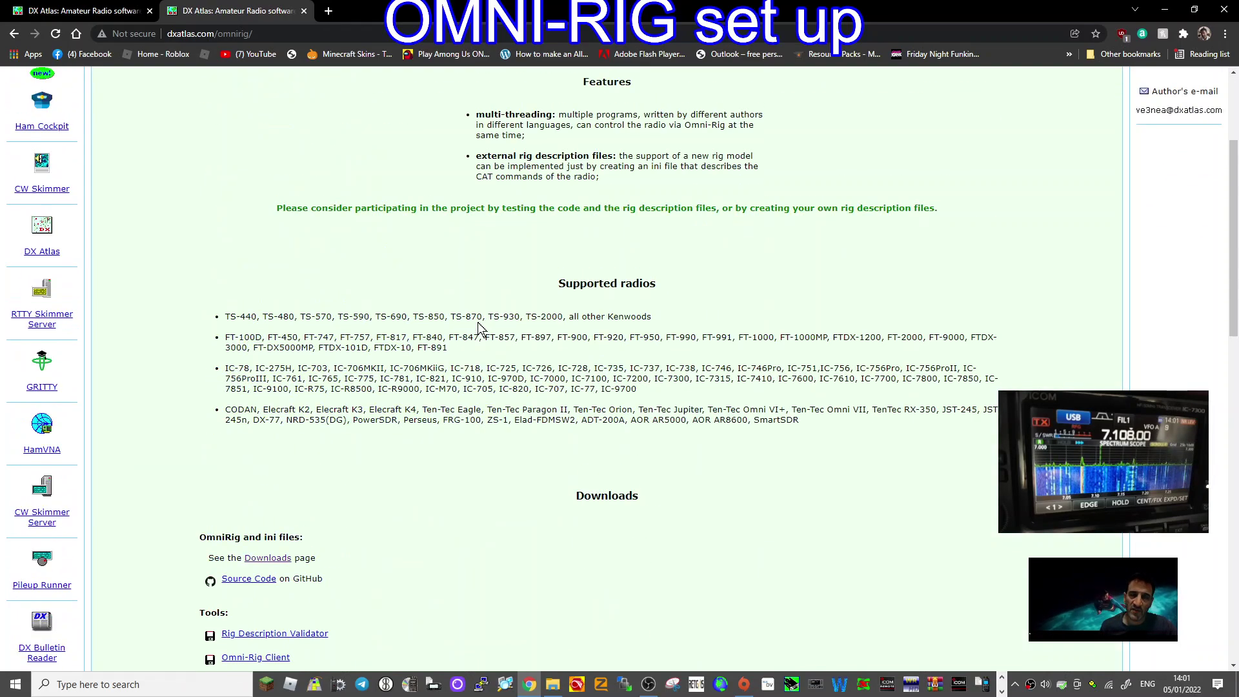
scroll(479, 328, down, 7)
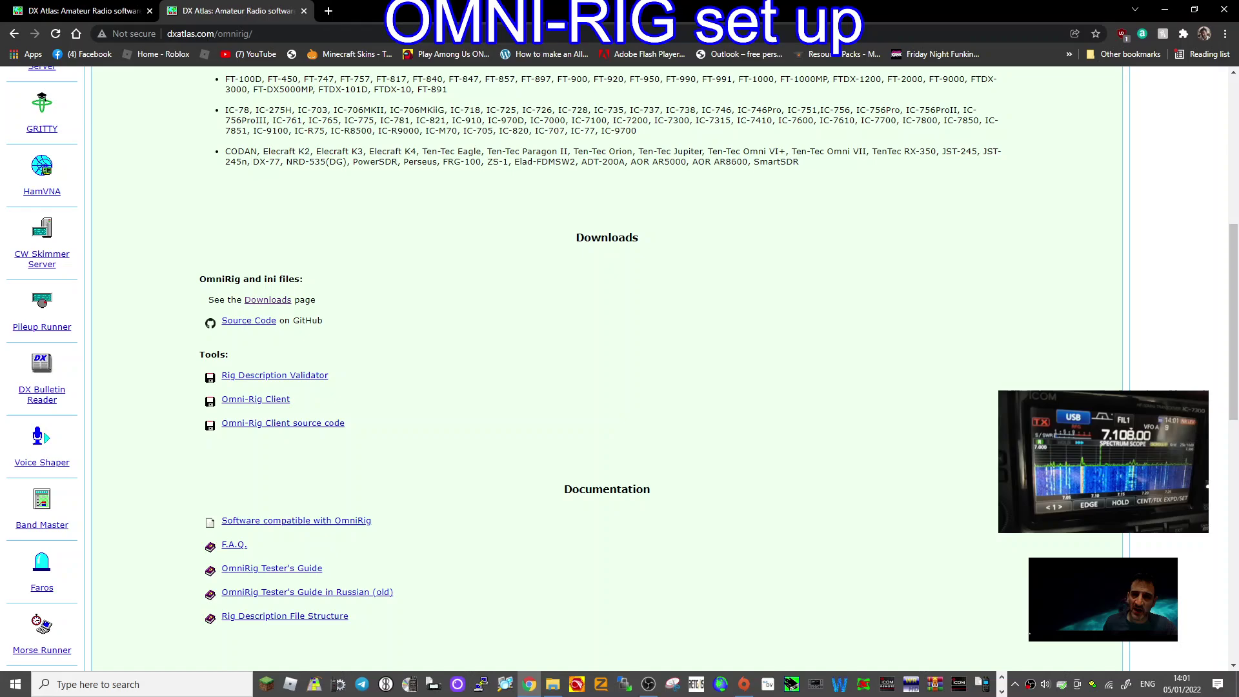
scroll(480, 329, down, 1)
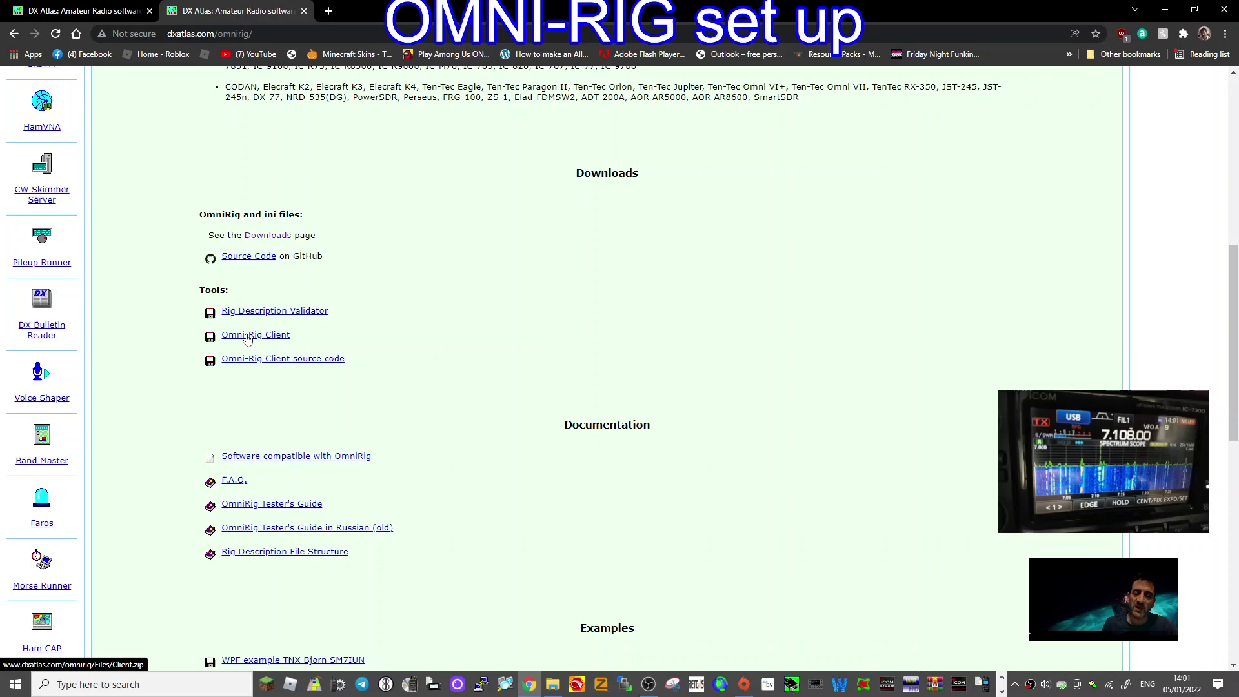
Download the Omni-Rig Client as Client (1).zip
click(248, 337)
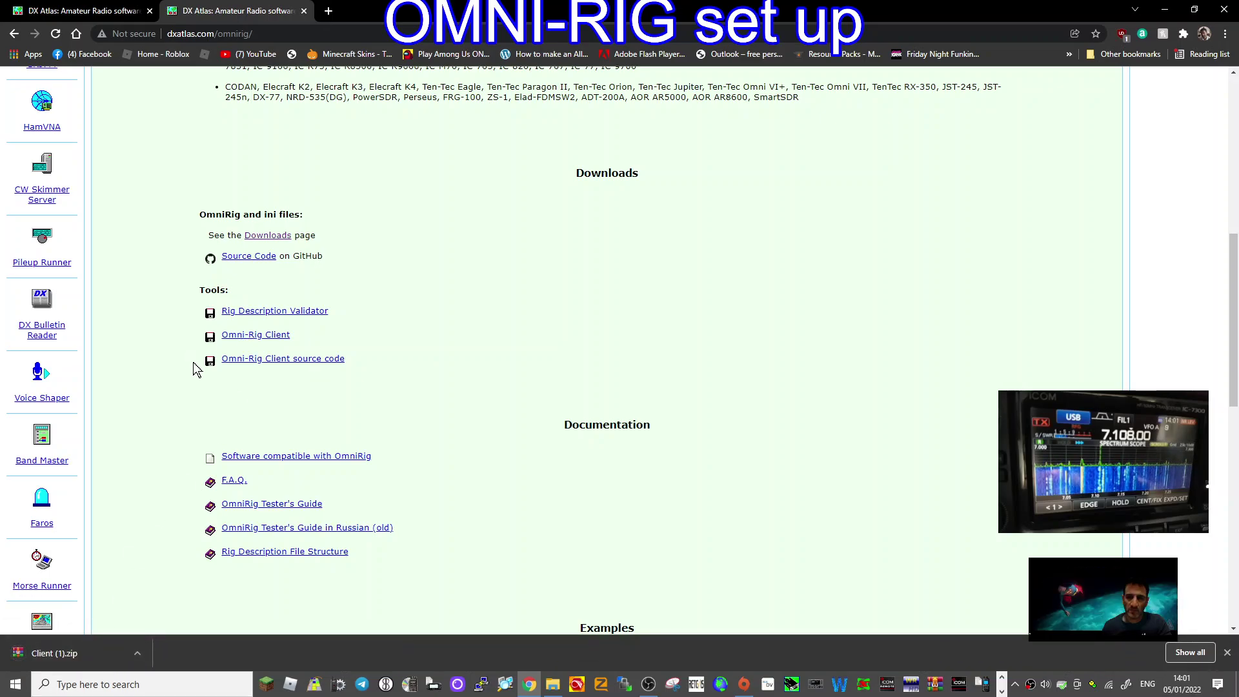
scroll(580, 245, up, 8)
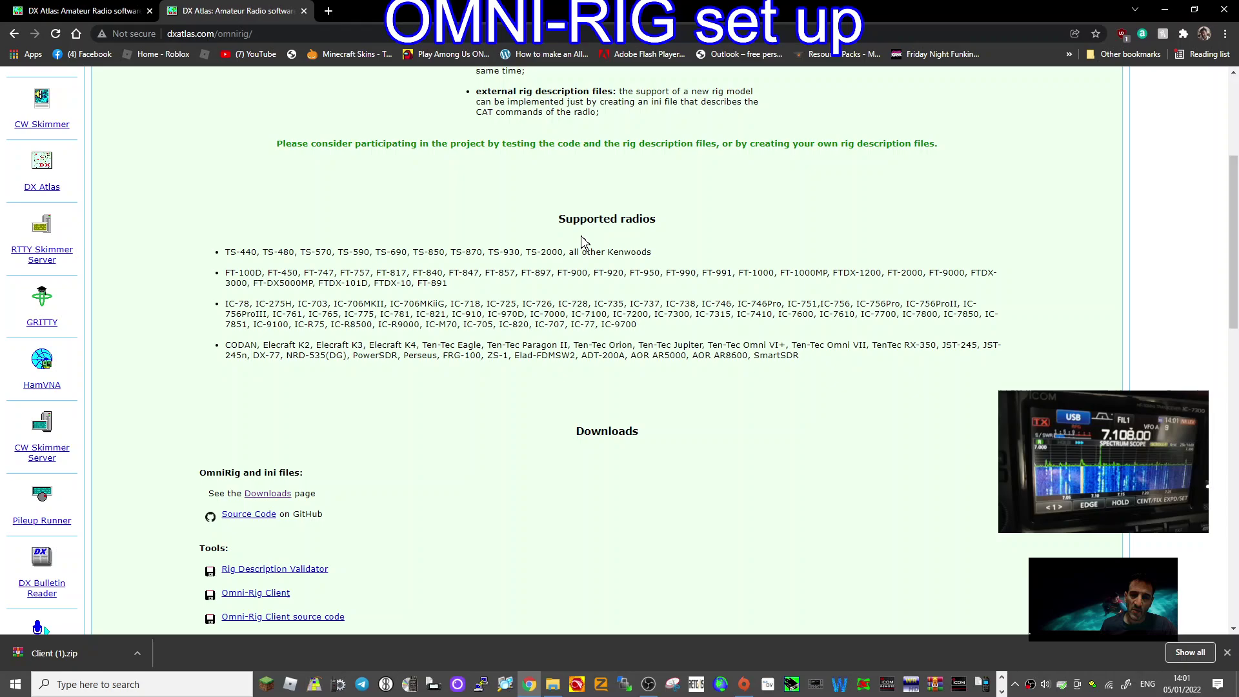
scroll(584, 231, down, 8)
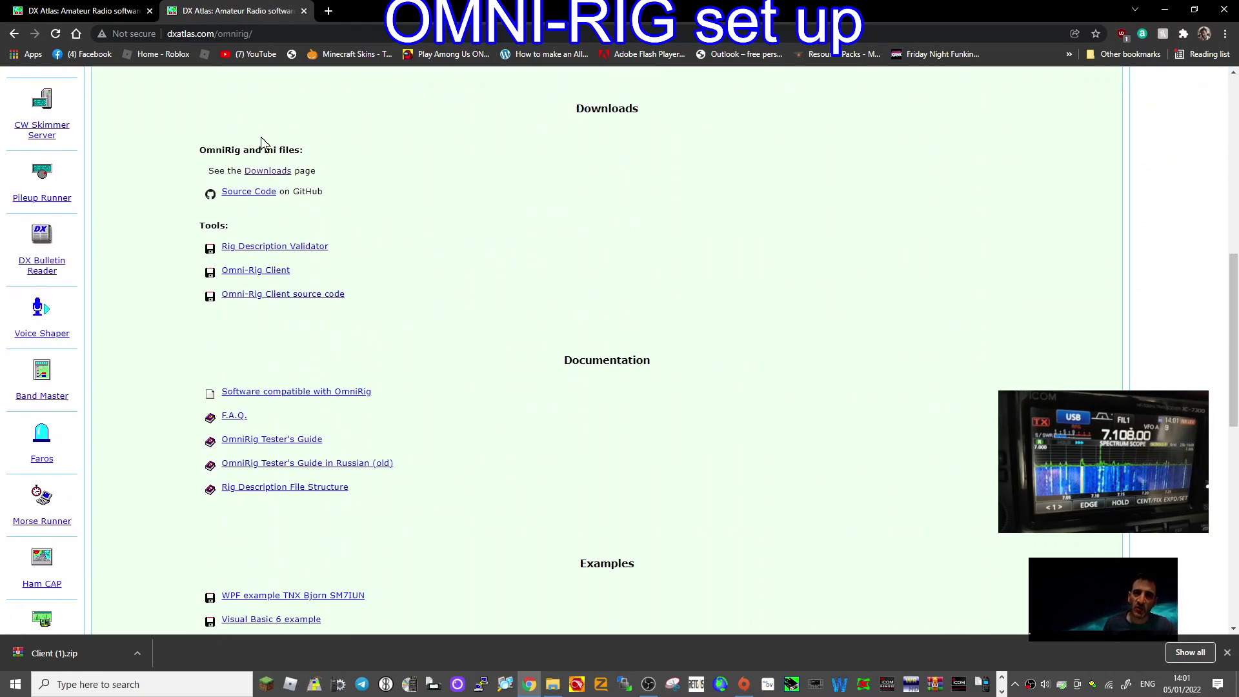
On the Downloads page, download OmniRig (3).zip and the RigIni (4).zip INI files
click(260, 171)
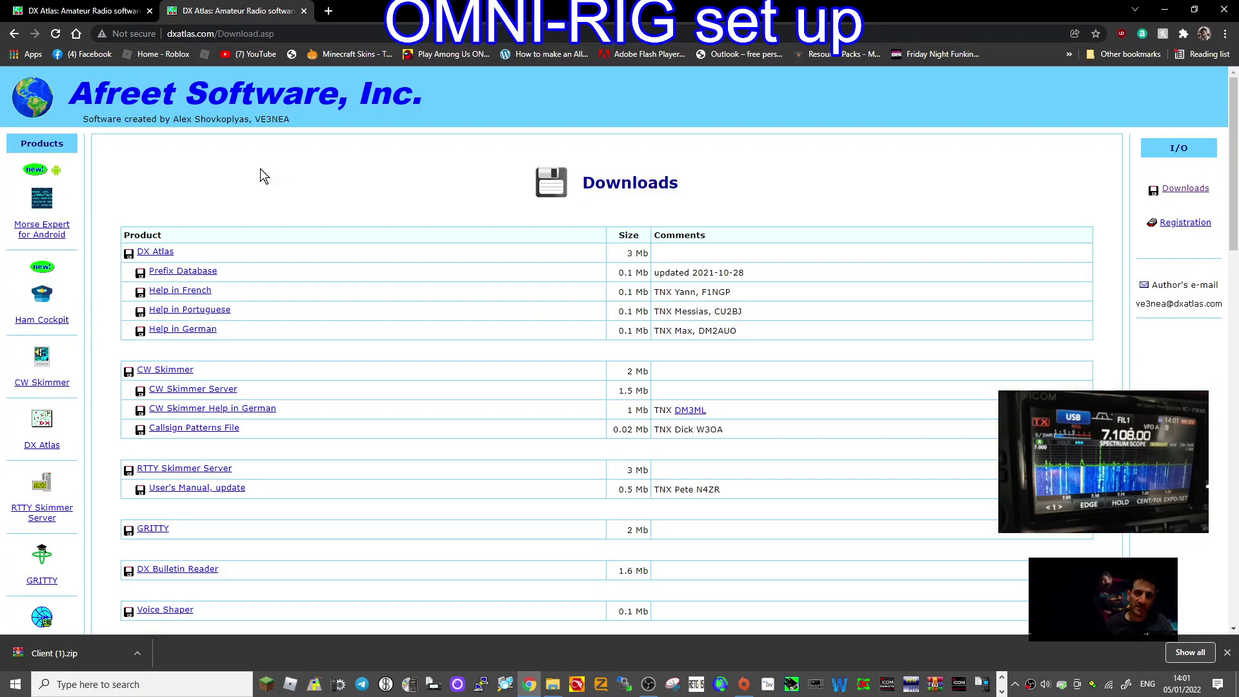
scroll(482, 270, down, 8)
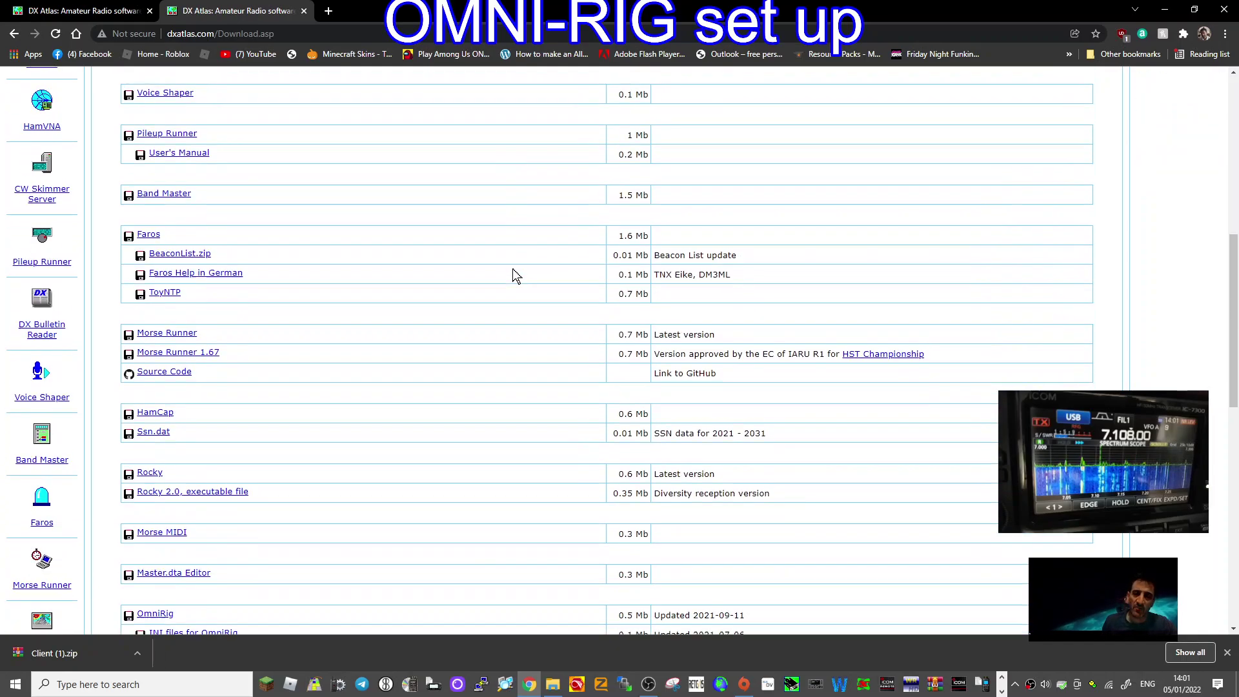
scroll(514, 275, down, 3)
click(156, 422)
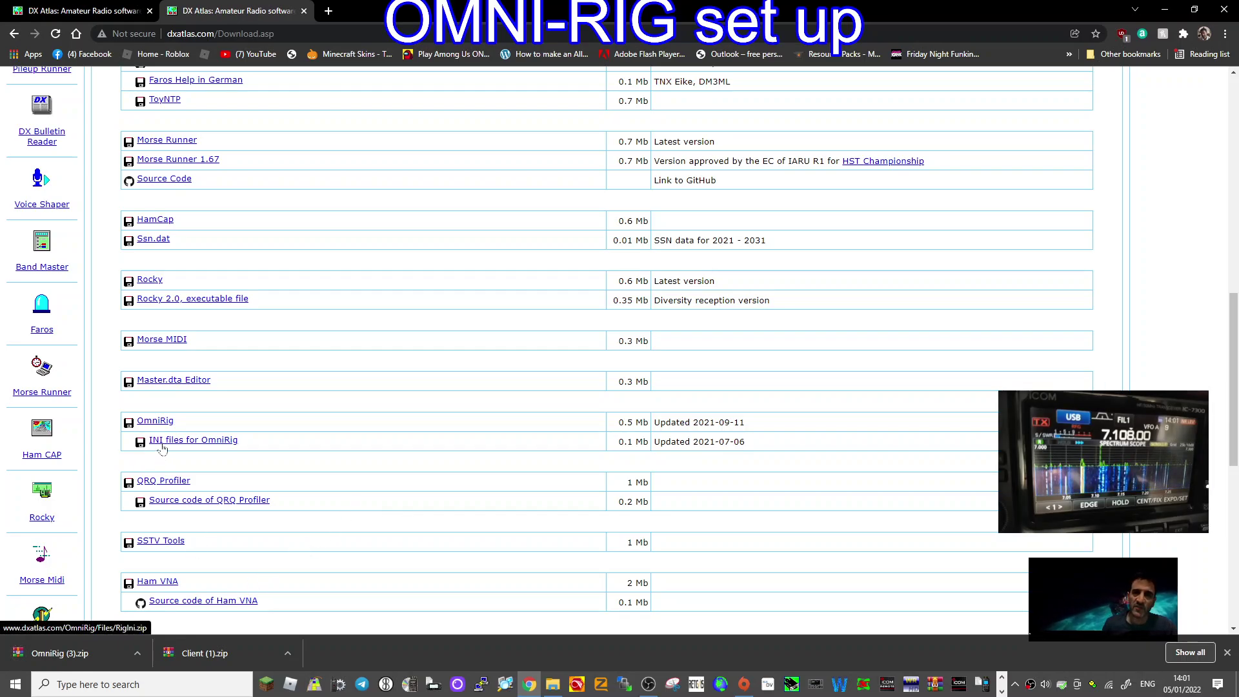
click(217, 445)
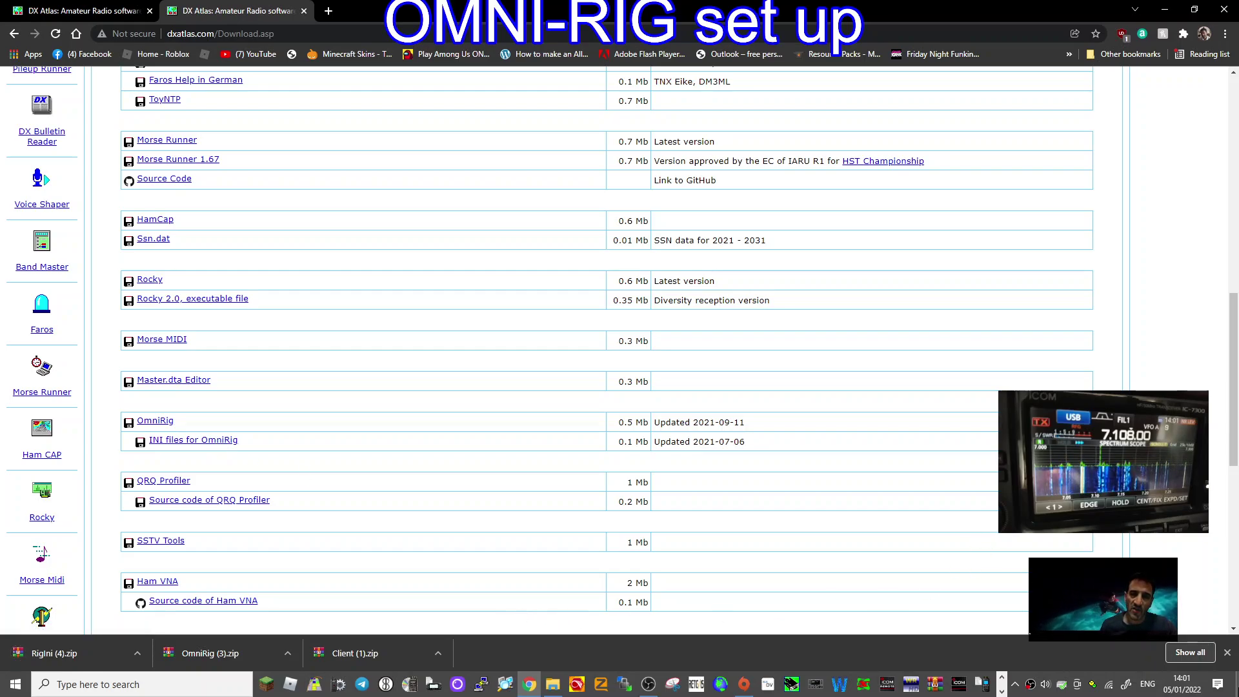
click(1235, 685)
Create a new desktop folder named omnirig2, then return to Chrome
right_click(833, 303)
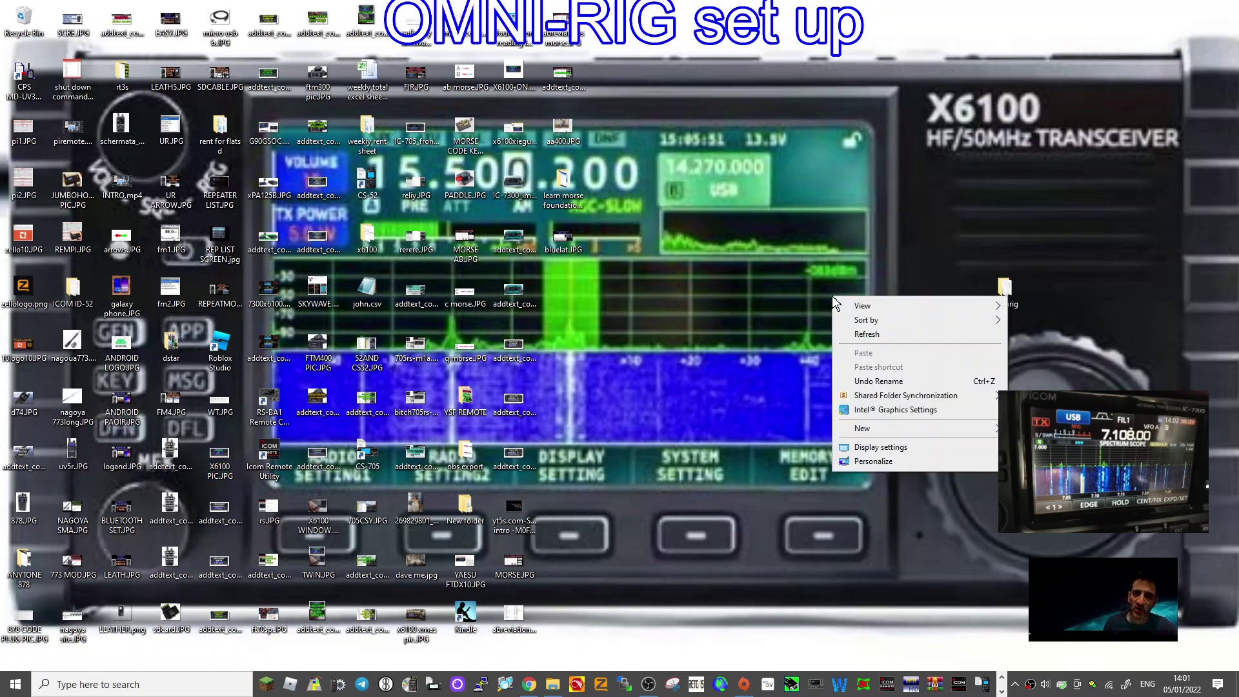
mouse_move(895, 431)
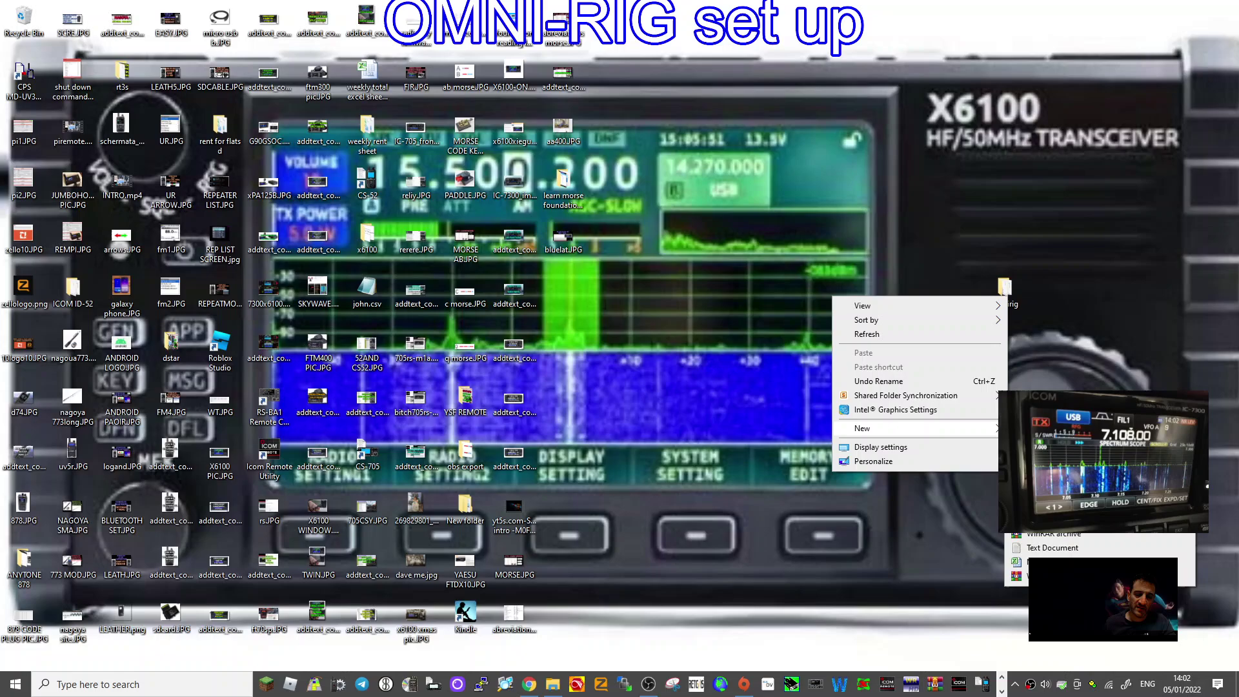
click(1046, 429)
text(o)
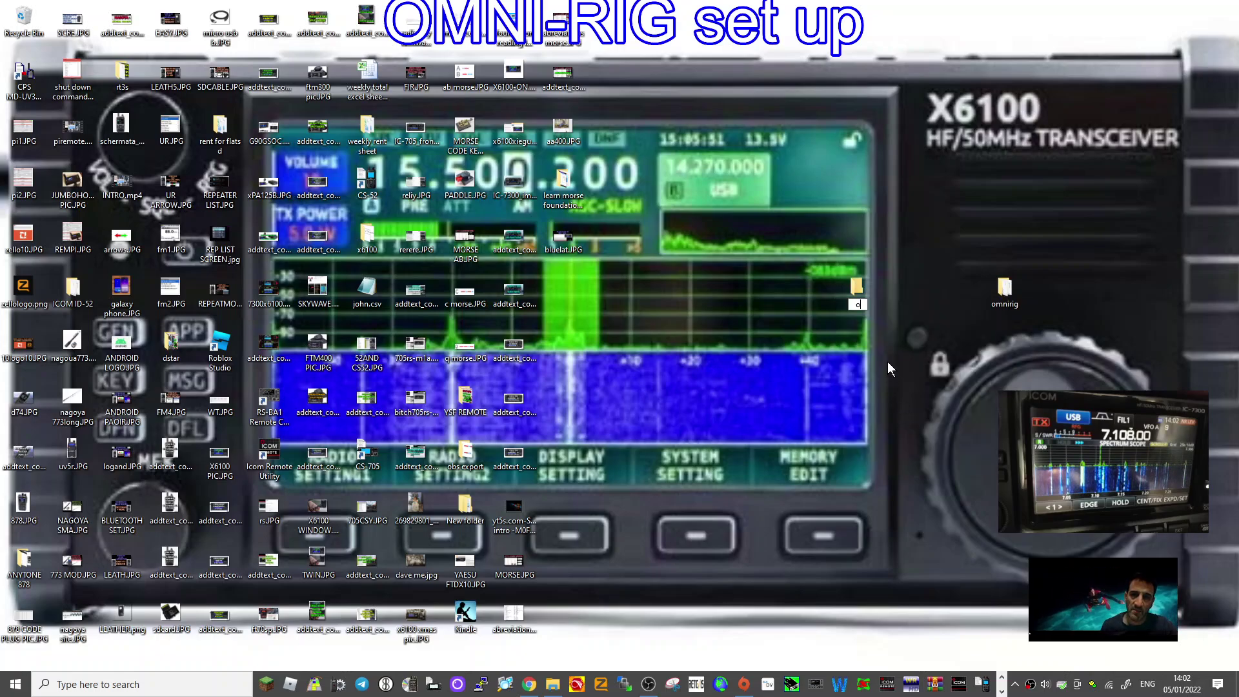
text(mnirig2)
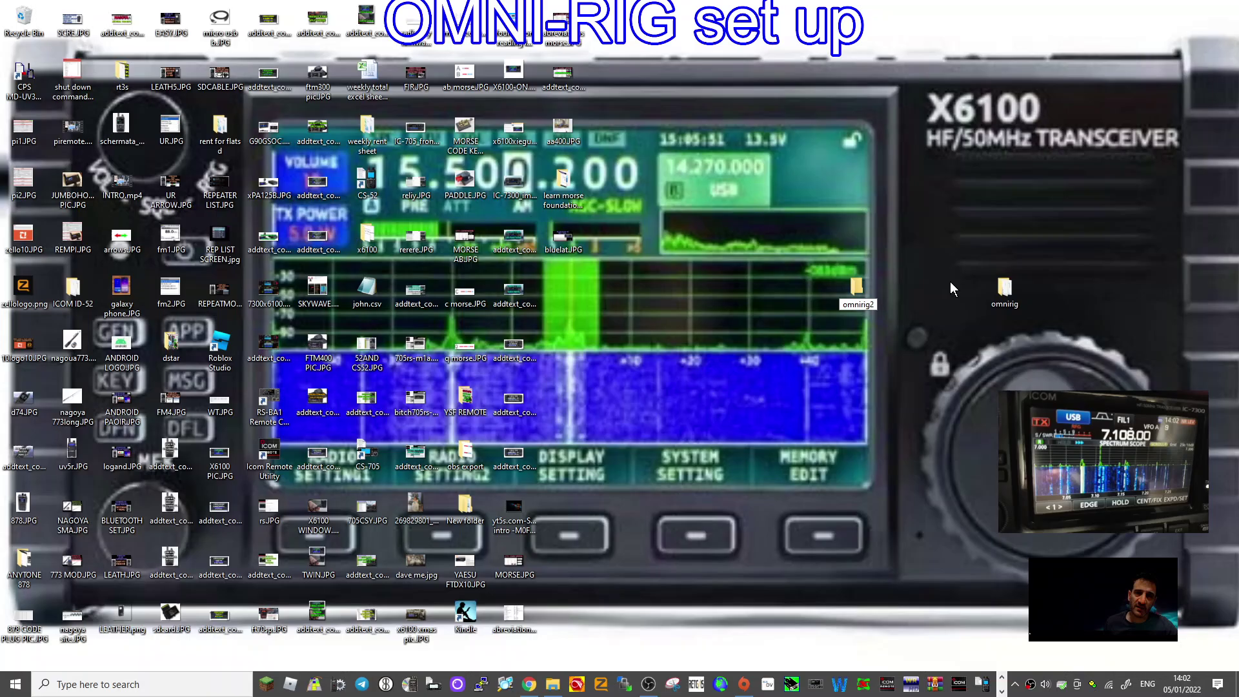
key(Return)
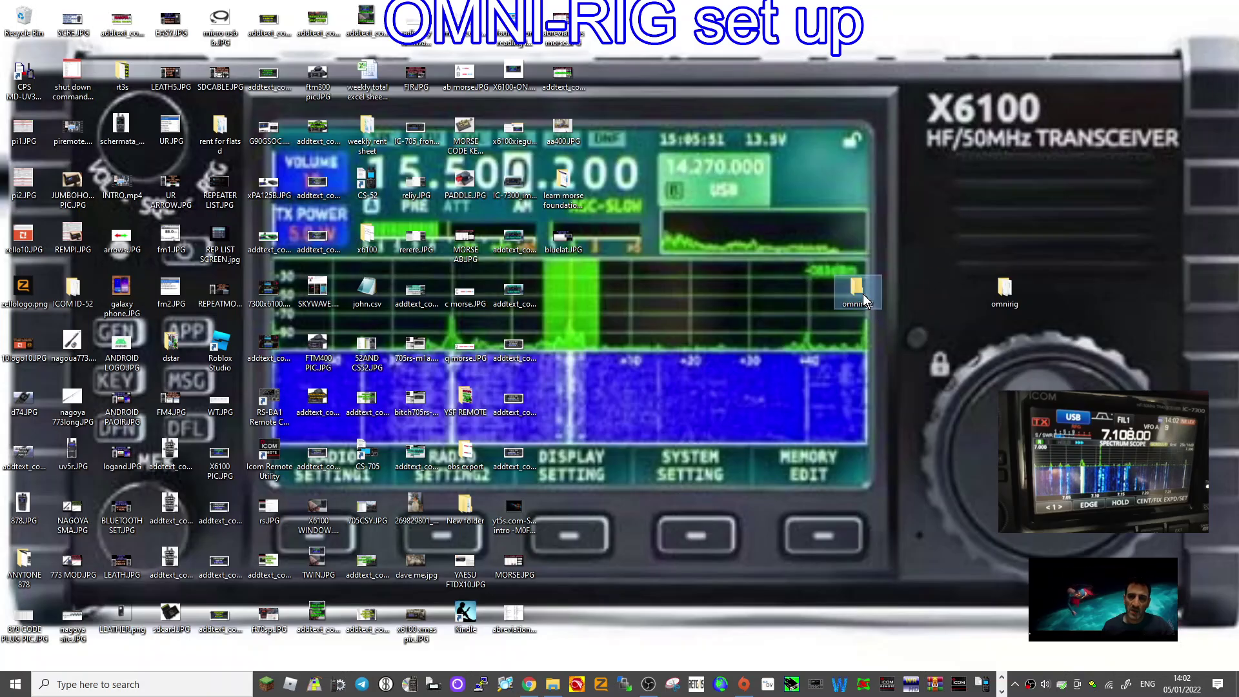
click(529, 684)
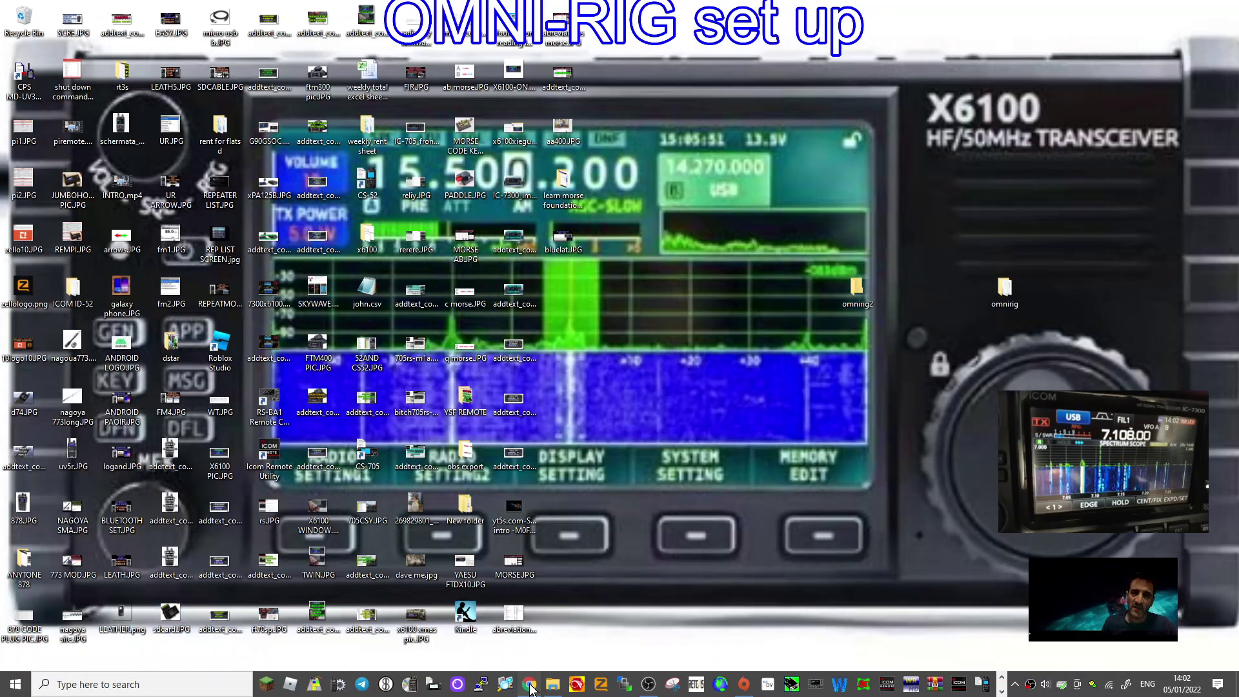
Extract Client (1).zip into Desktop\omnirig2 with WinRAR
click(361, 653)
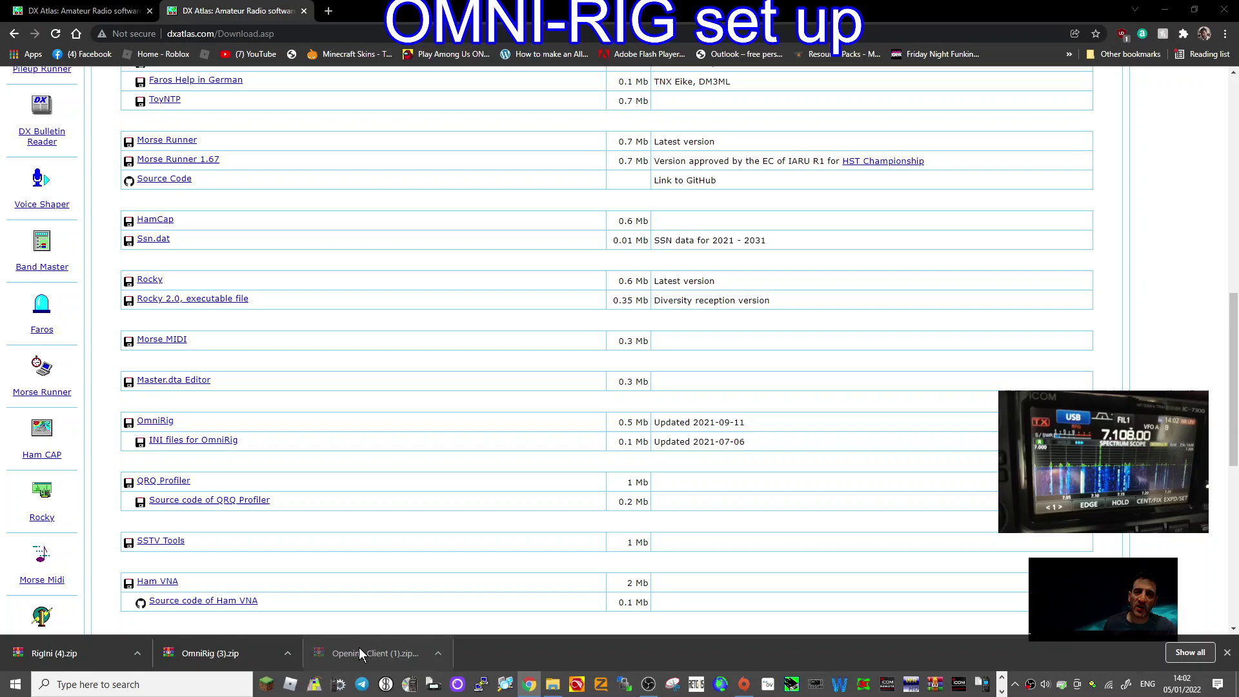
click(759, 229)
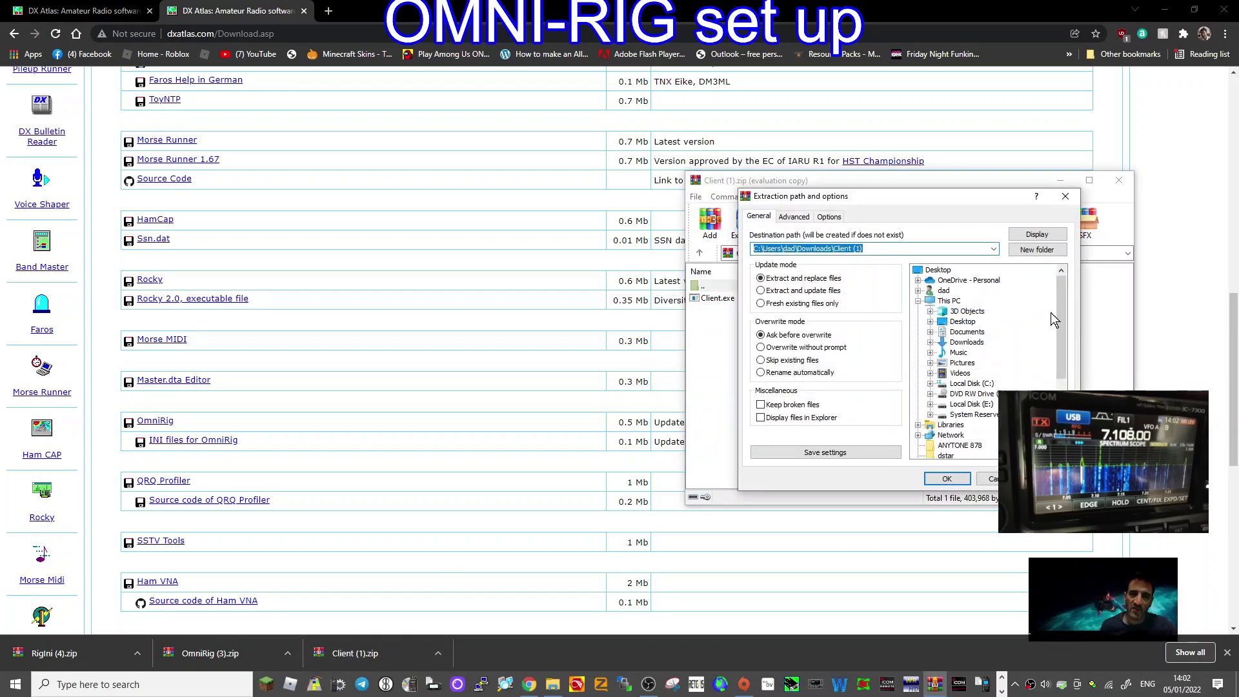
drag(1064, 328, 1064, 365)
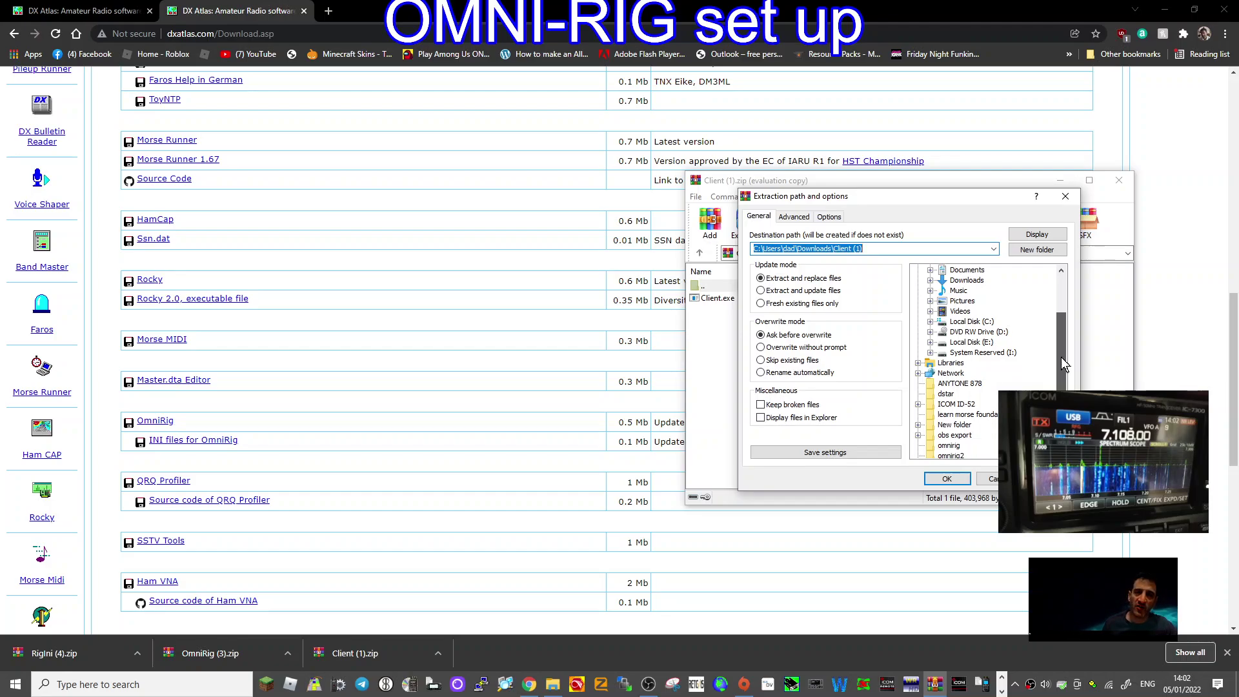
click(950, 455)
click(948, 479)
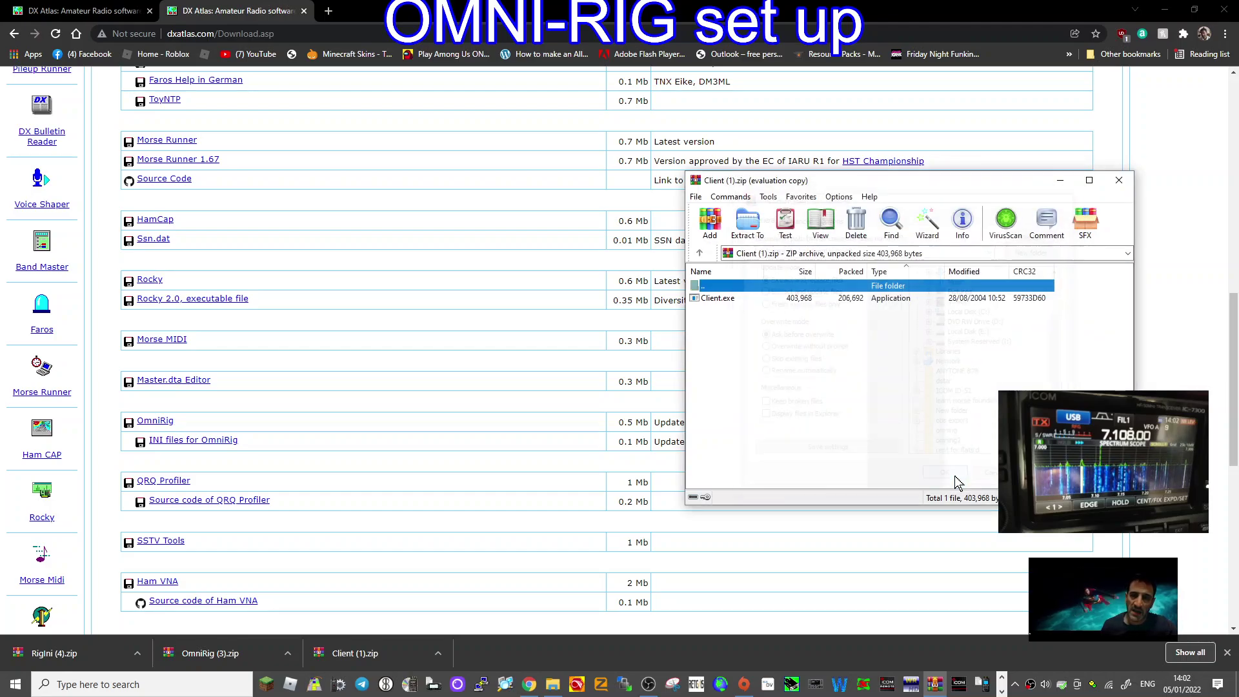
Extract the OmniRig (3).zip setup into Desktop\omnirig2, dismissing the trial notice
click(221, 654)
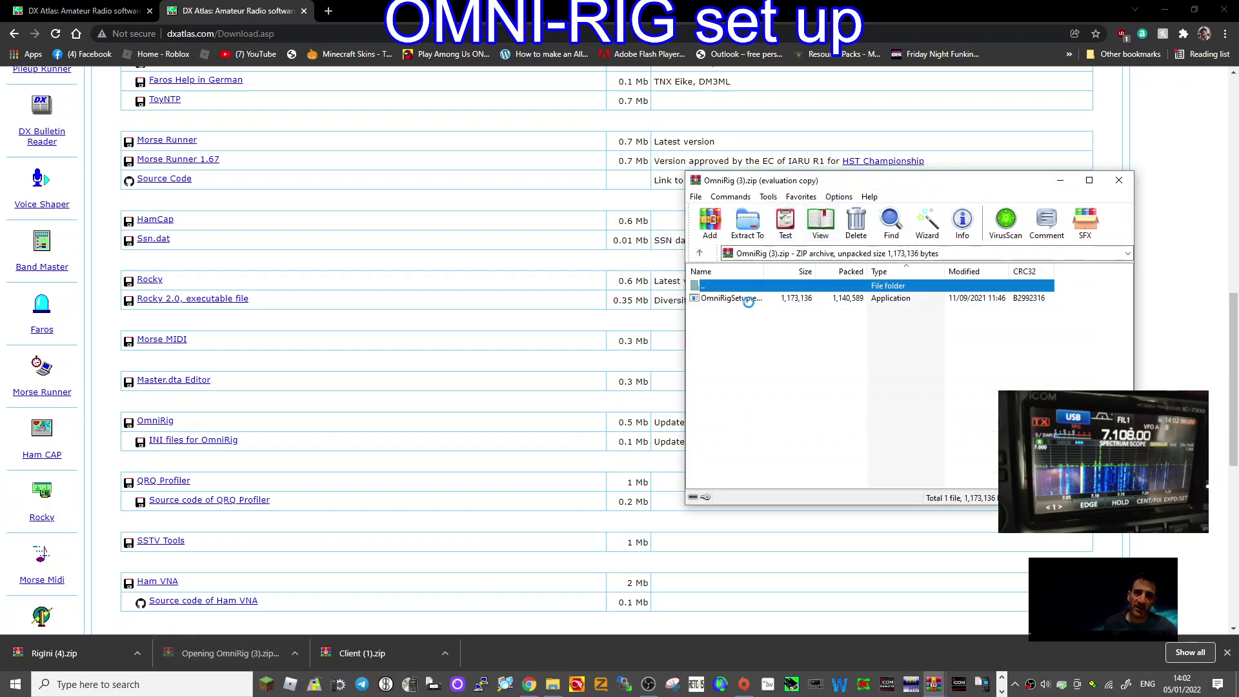
click(977, 348)
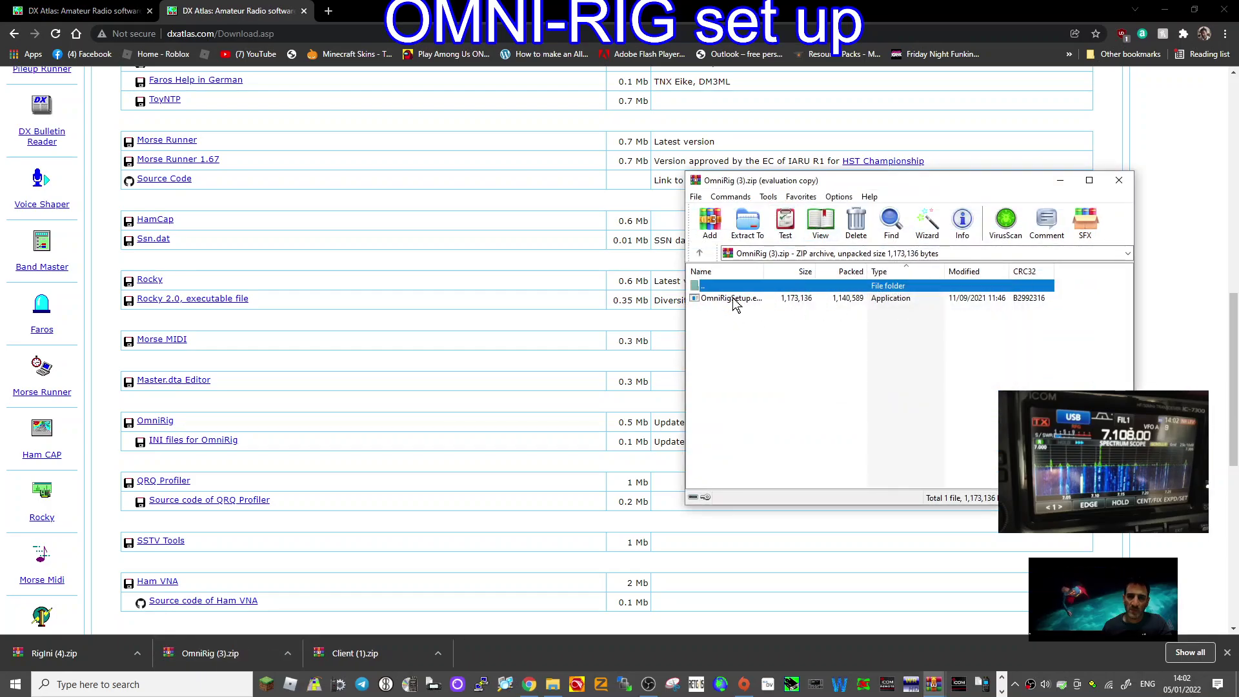
click(746, 226)
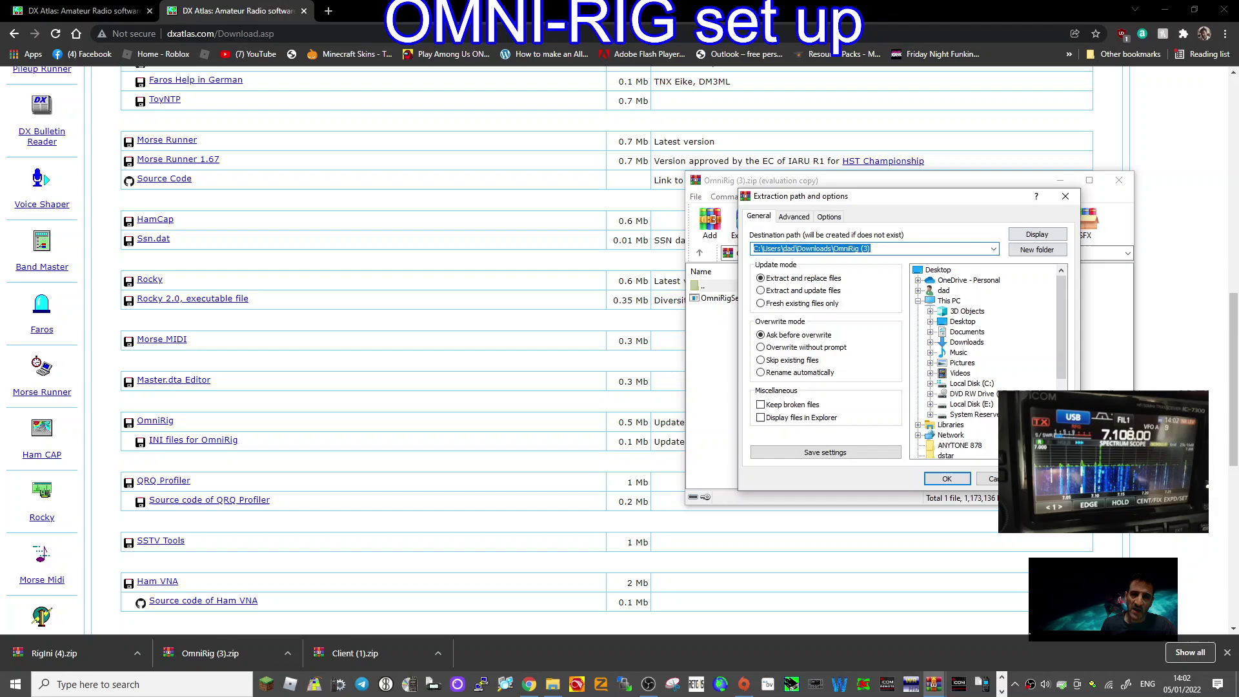
drag(1059, 355, 1059, 389)
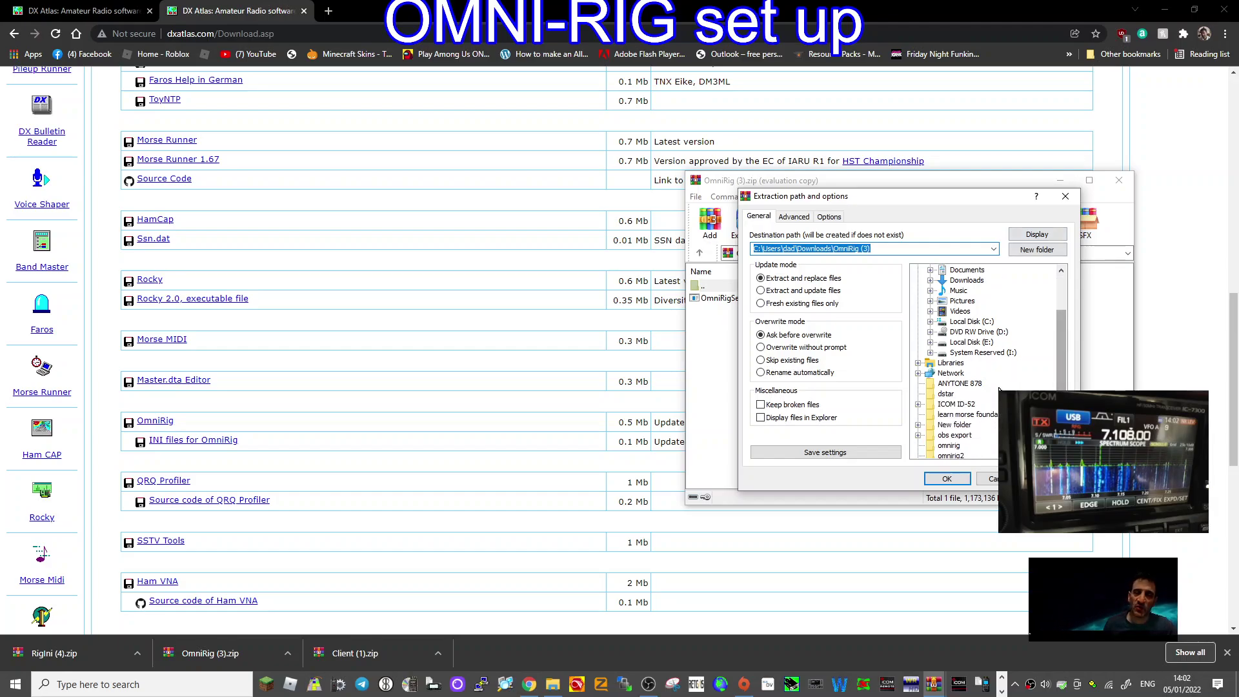
click(955, 460)
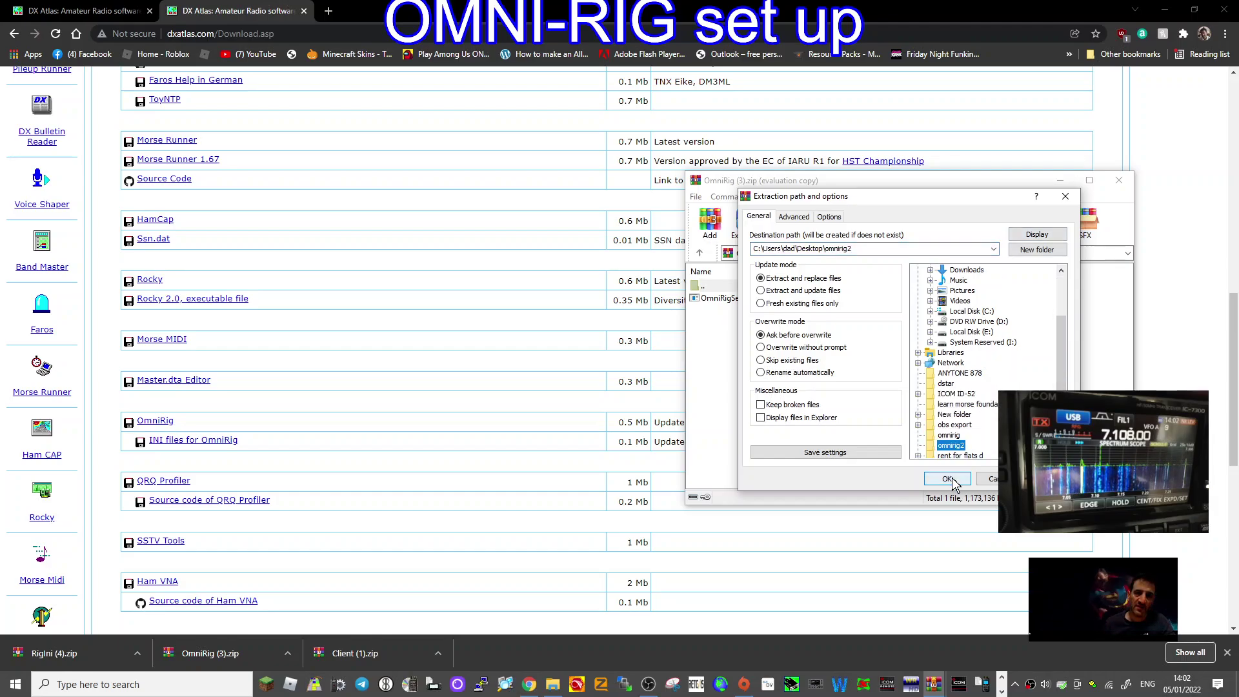
click(947, 478)
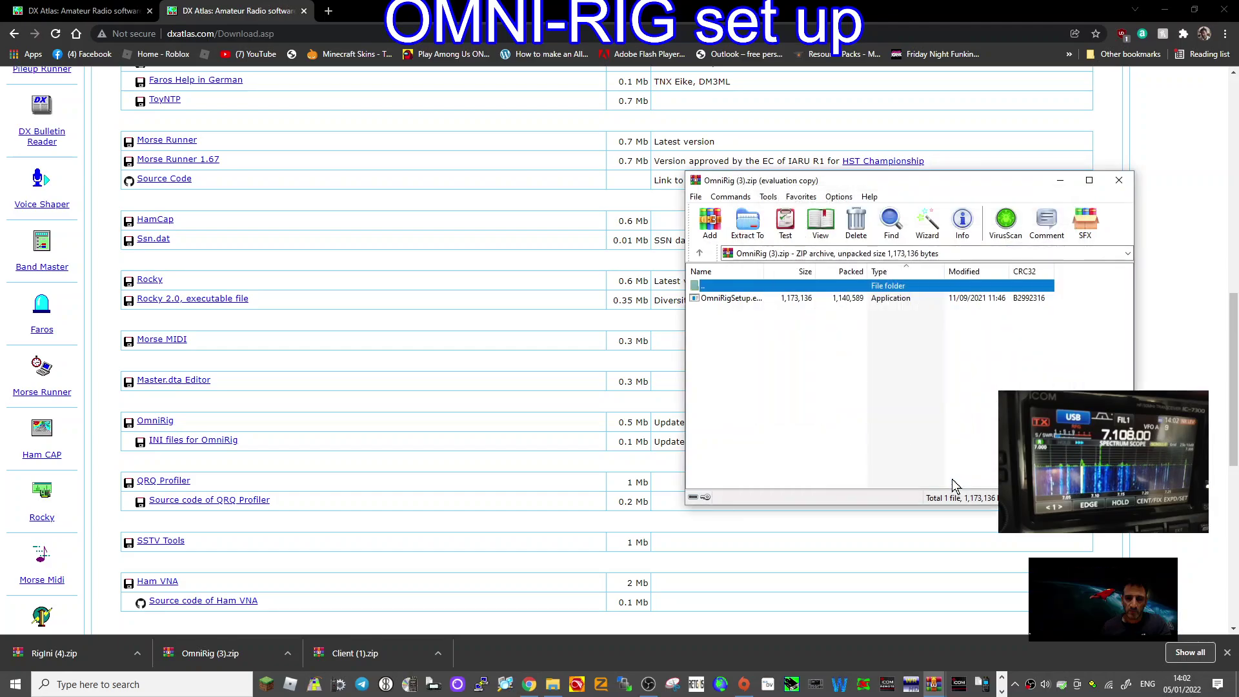
Extract the RigIni (4).zip rig .ini files into Desktop\omnirig2
click(81, 654)
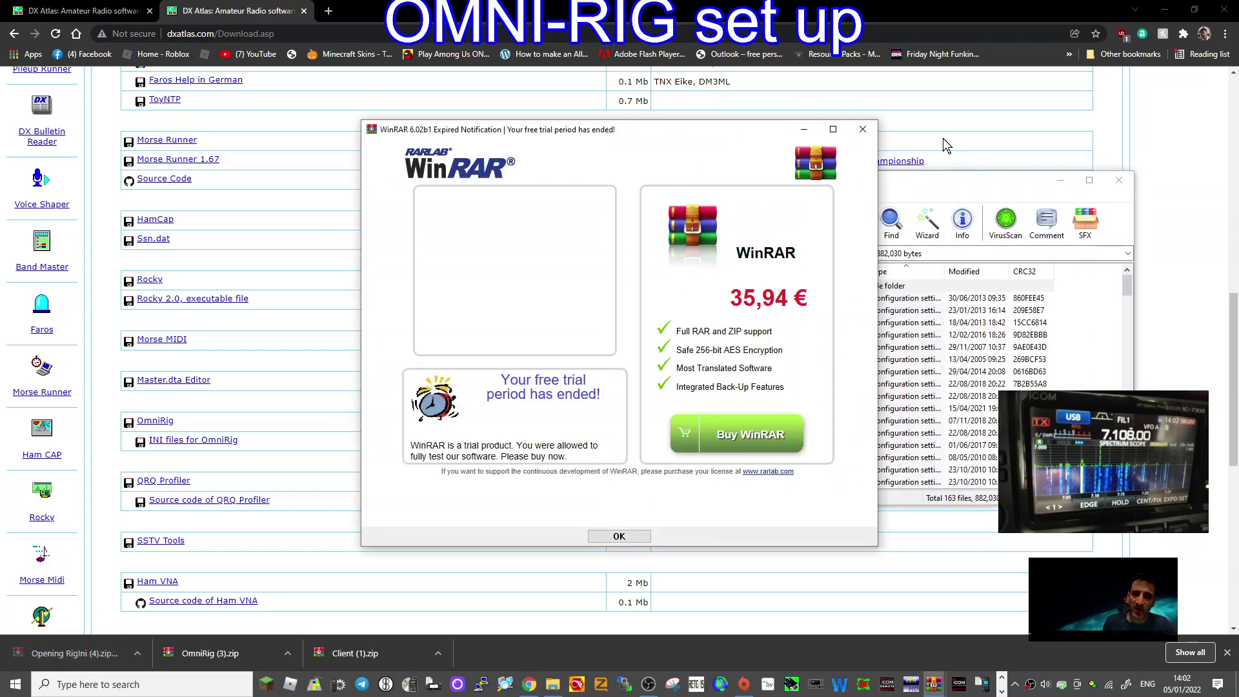
click(861, 131)
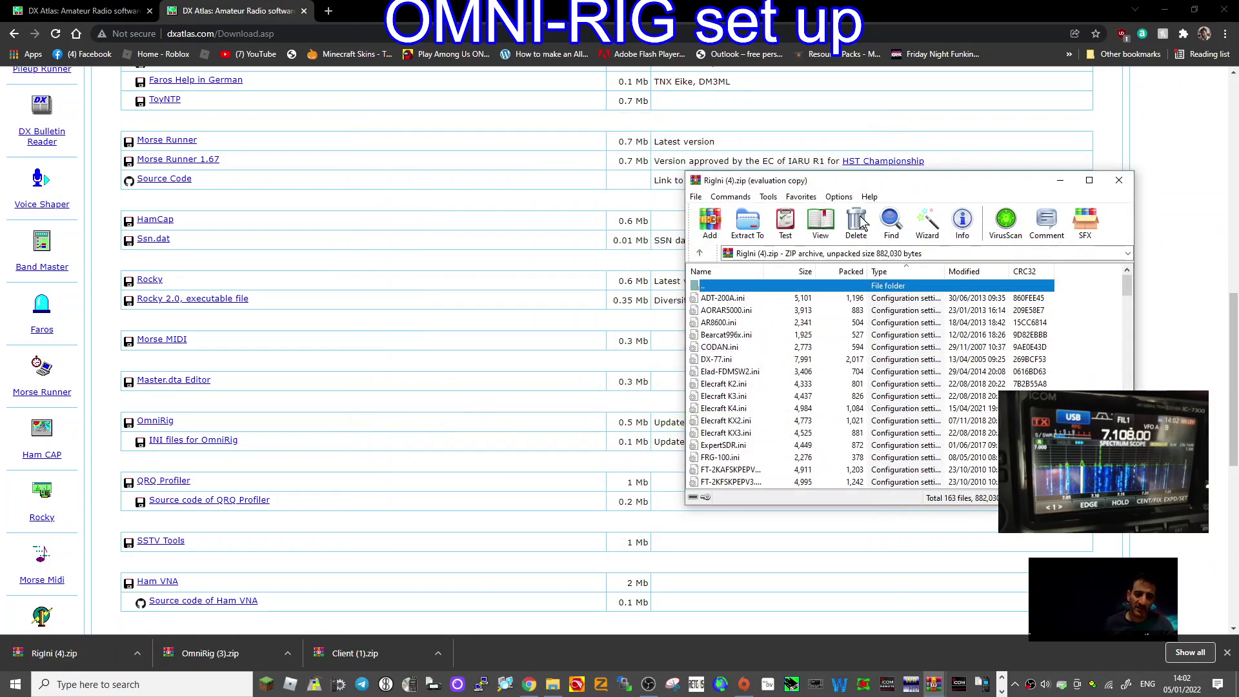
click(746, 224)
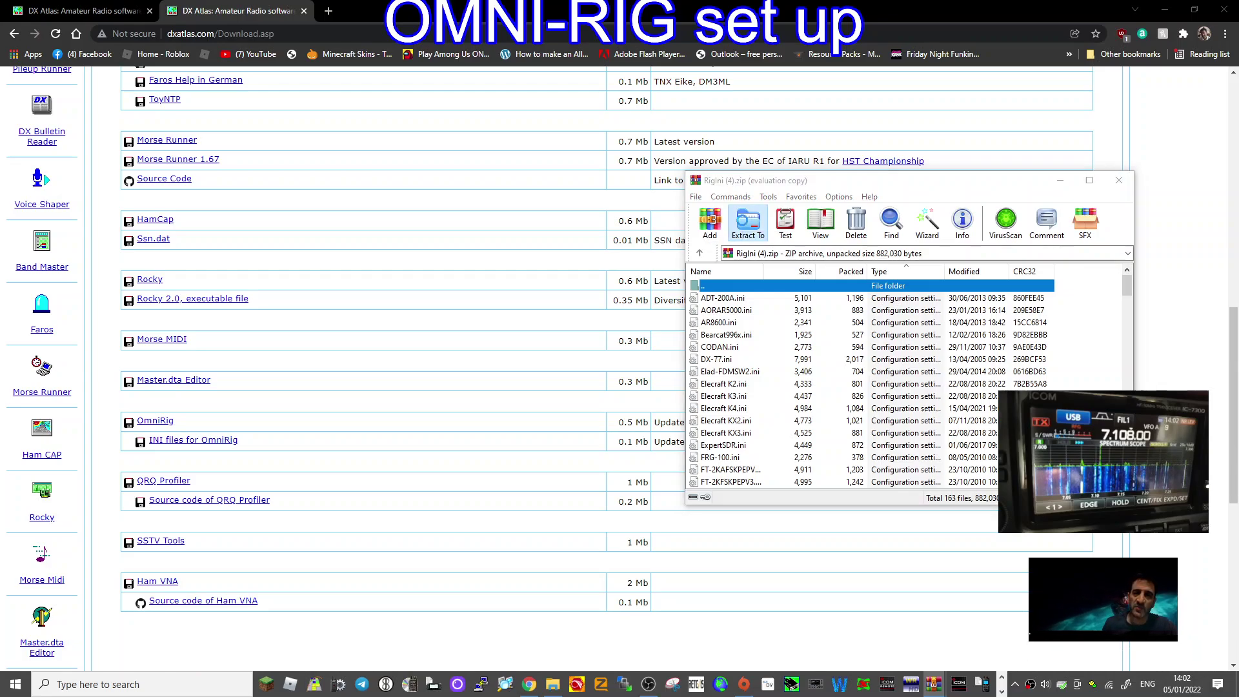
scroll(1065, 371, down, 1)
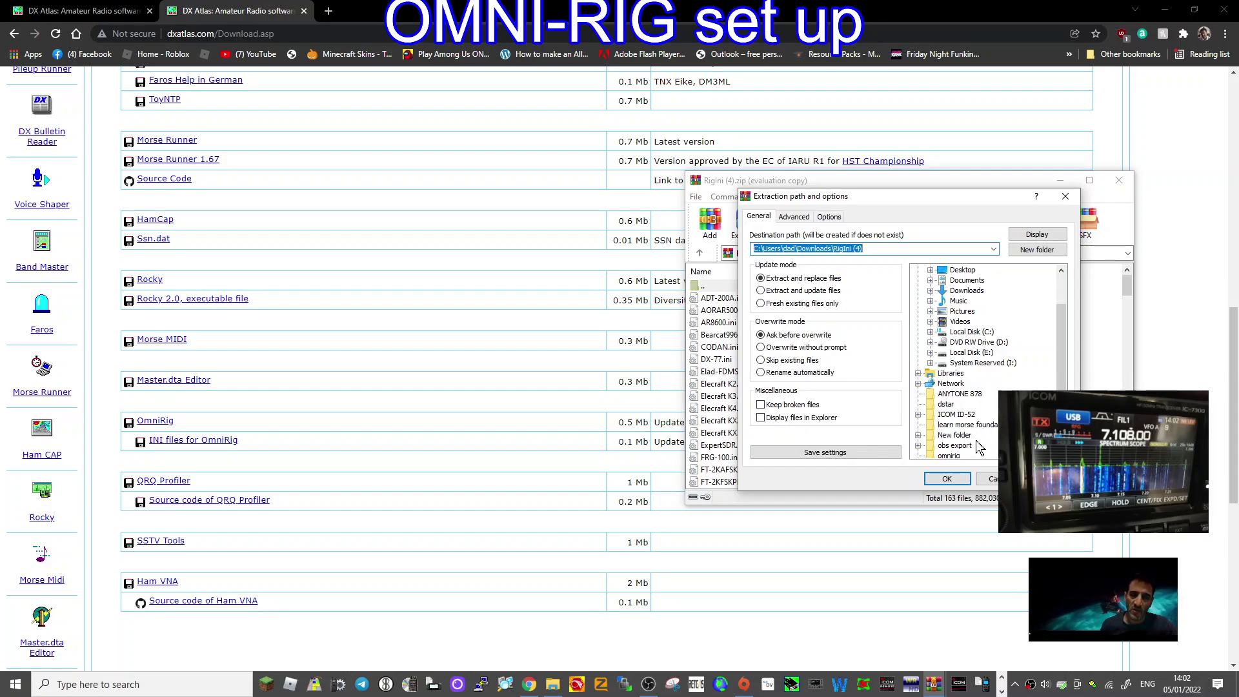
scroll(965, 453, down, 1)
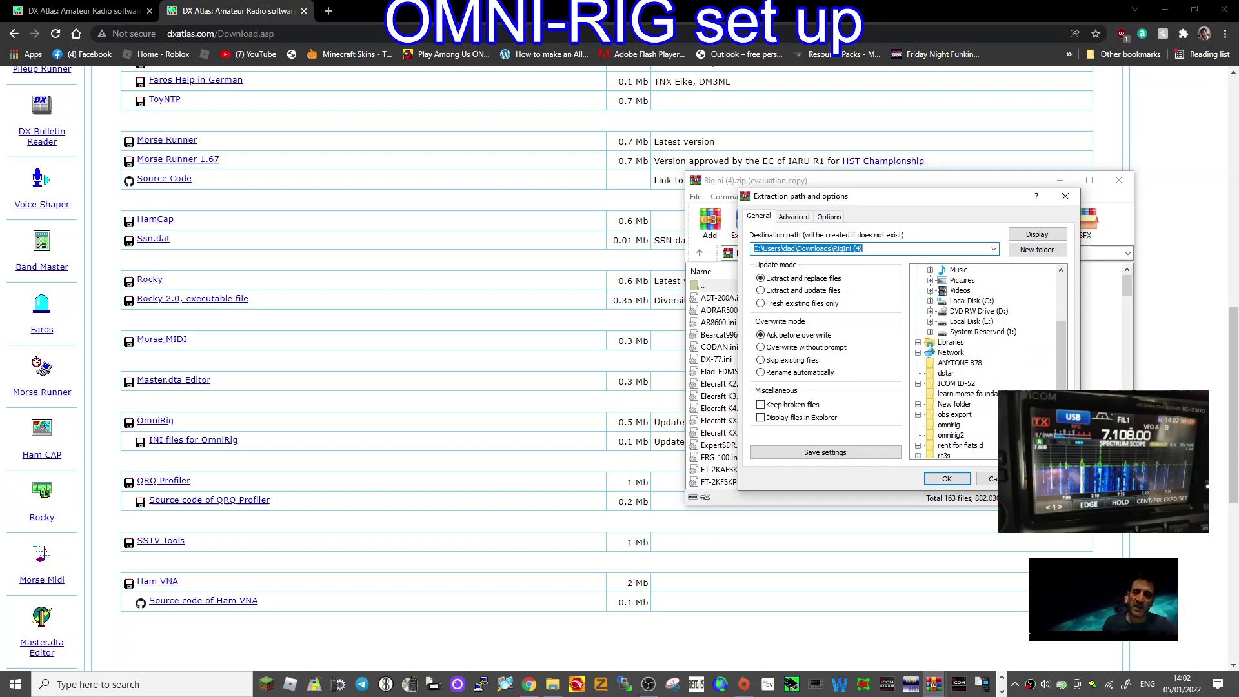
click(961, 437)
click(961, 479)
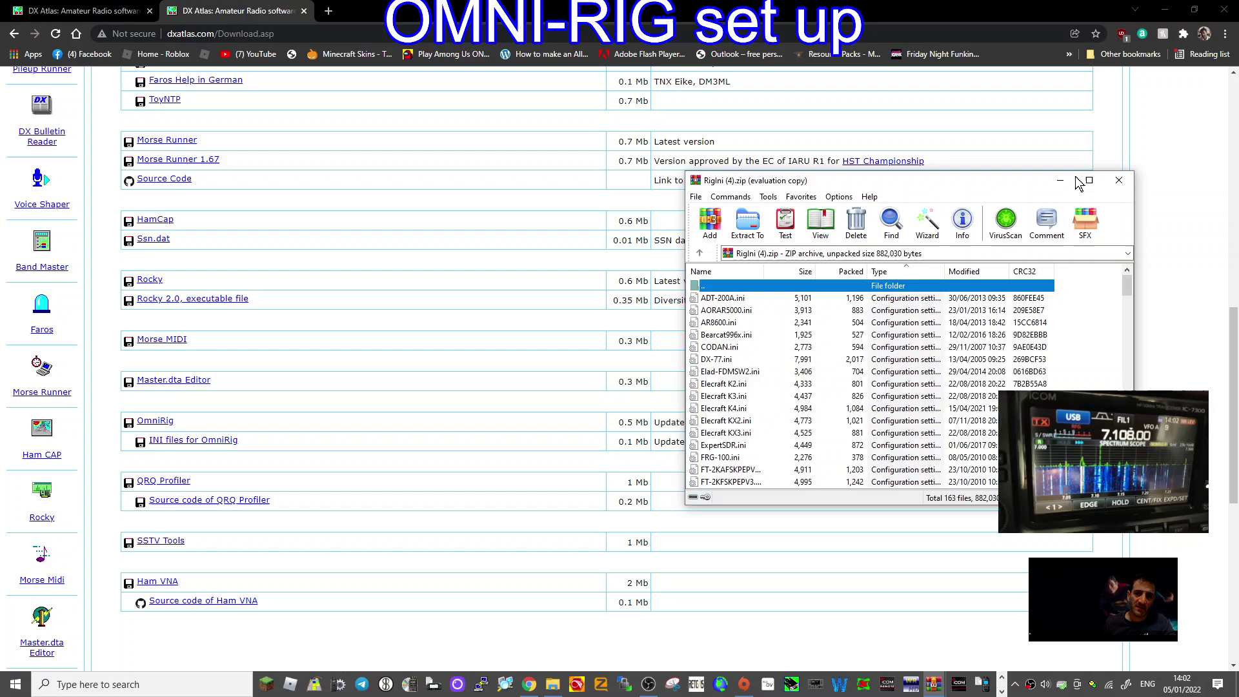
Minimise the RigIni archive and browser, and close the OmniRig archive window
click(1059, 180)
click(1164, 10)
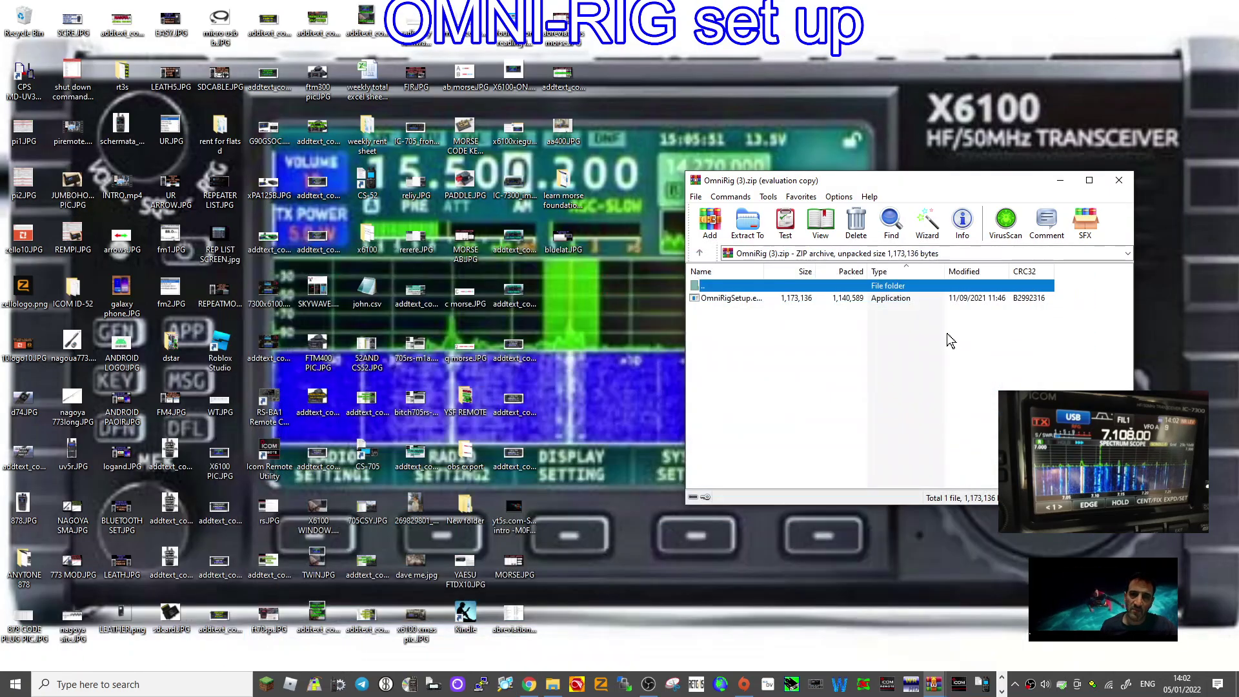
click(1119, 180)
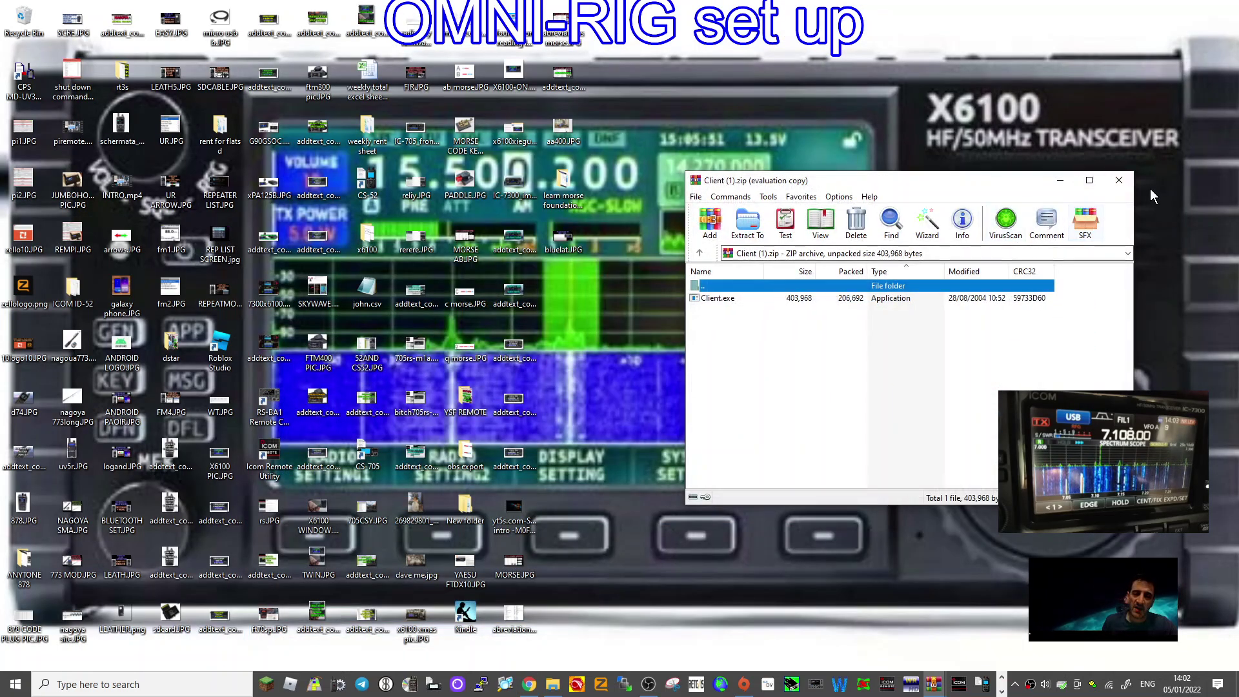
Close the Client archive window and the old omnirig folder
click(1119, 180)
double_click(1008, 290)
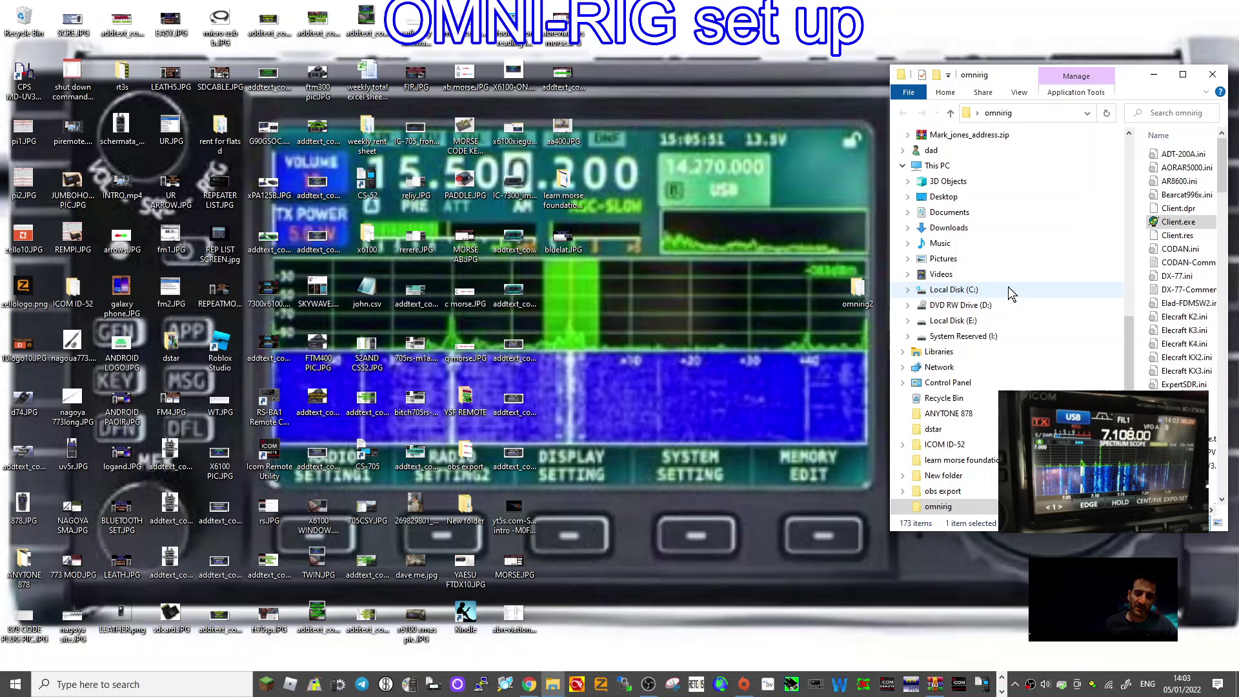
click(1212, 74)
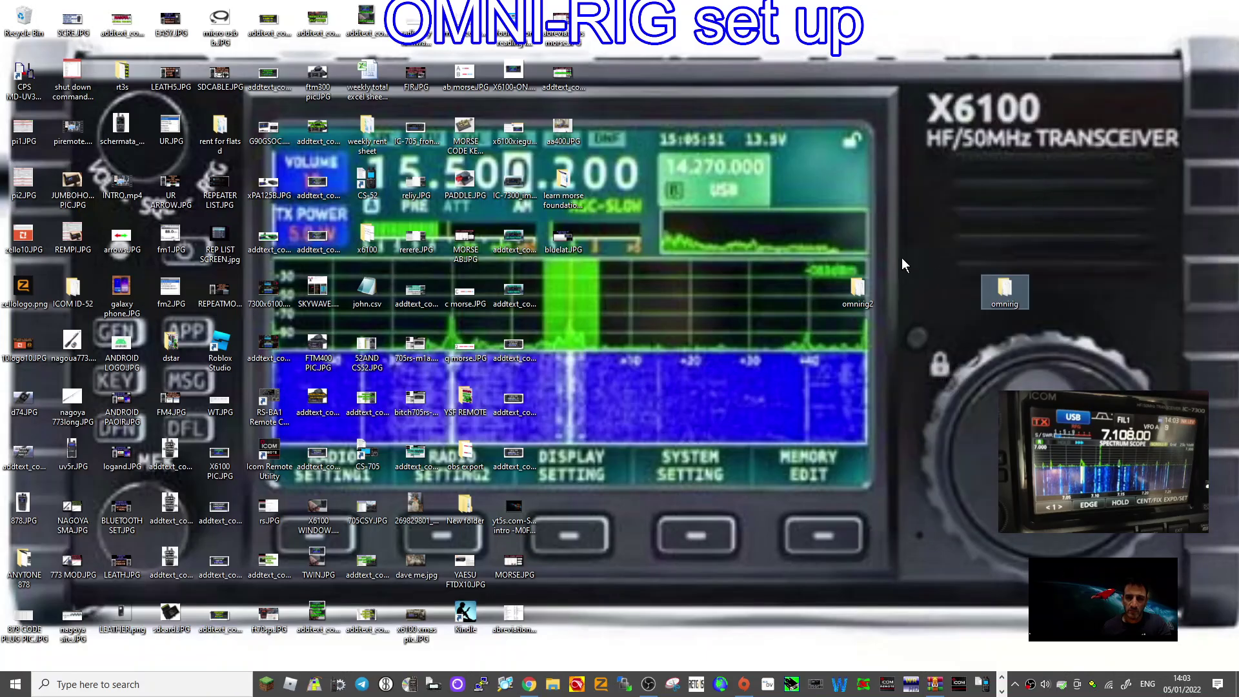
Maximise the omnirig2 folder, look through its 165 items (Client.exe, rig .ini files), then close it
double_click(858, 291)
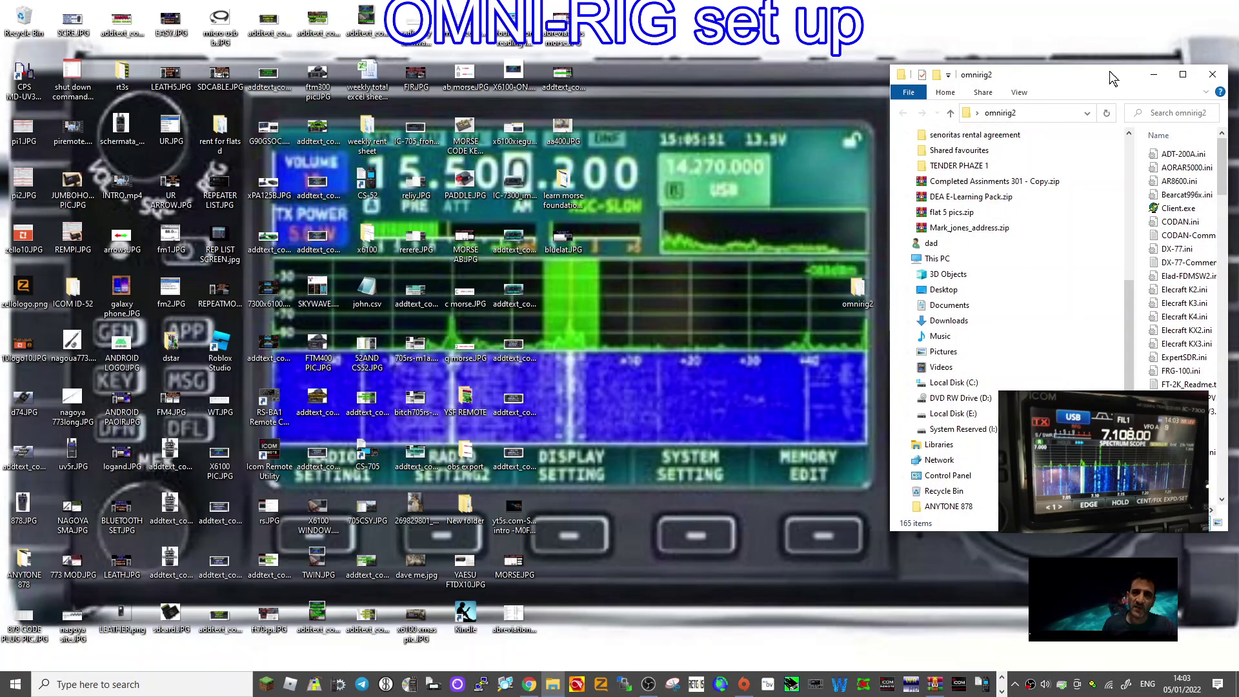
drag(1112, 79, 819, 84)
click(888, 81)
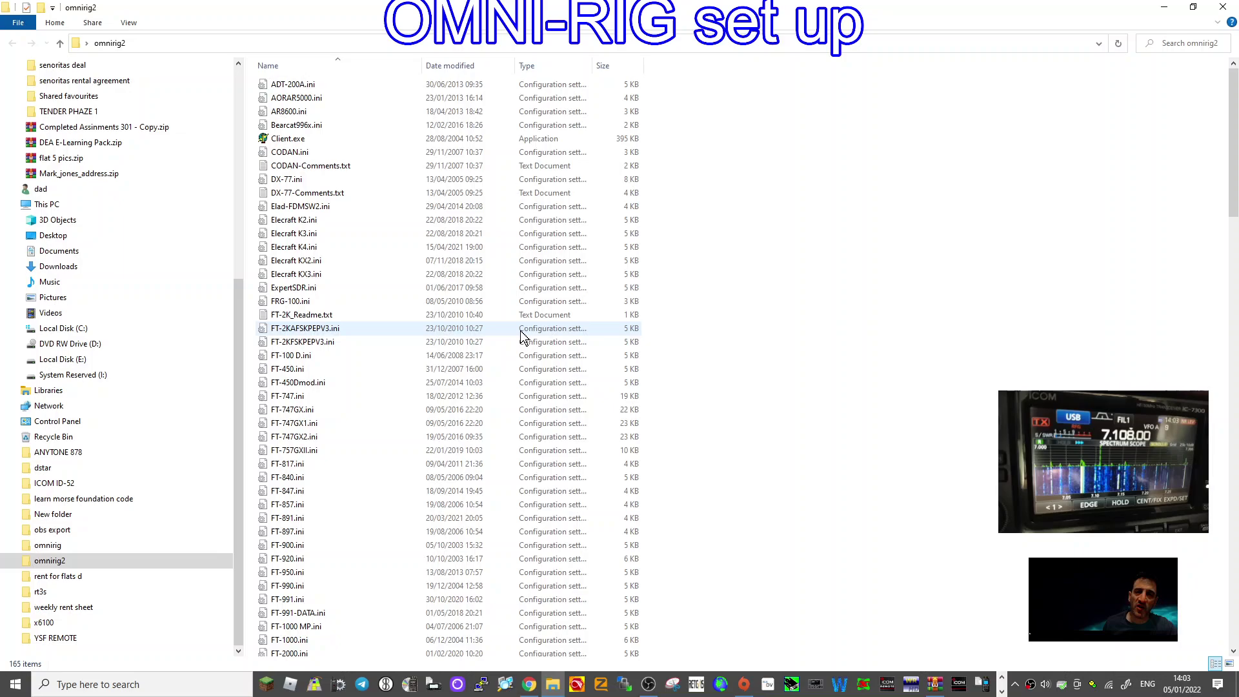
scroll(523, 335, down, 20)
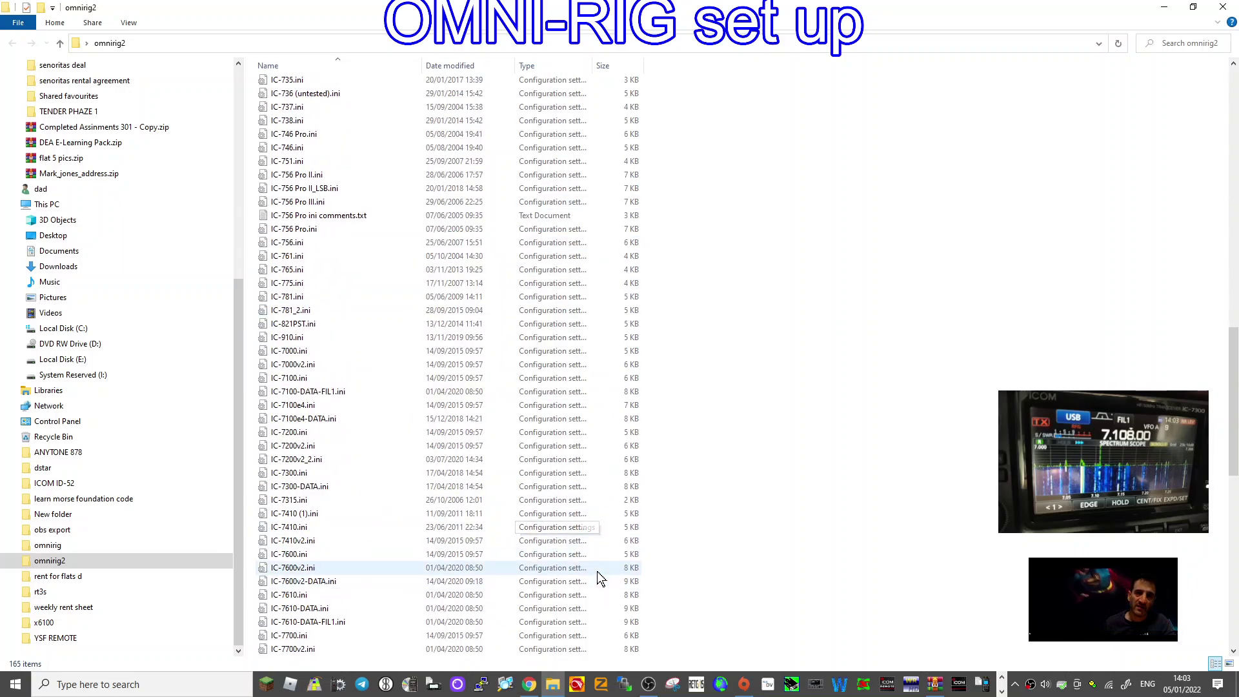
scroll(598, 571, down, 12)
scroll(595, 566, up, 11)
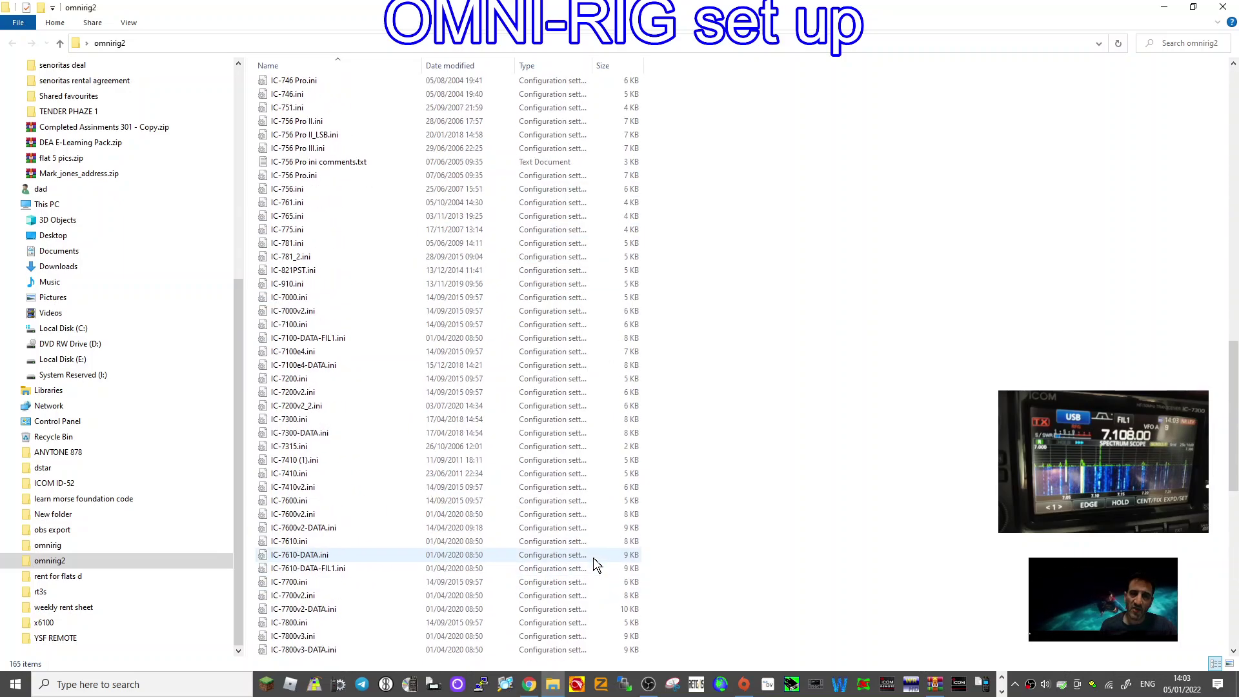
scroll(595, 564, up, 20)
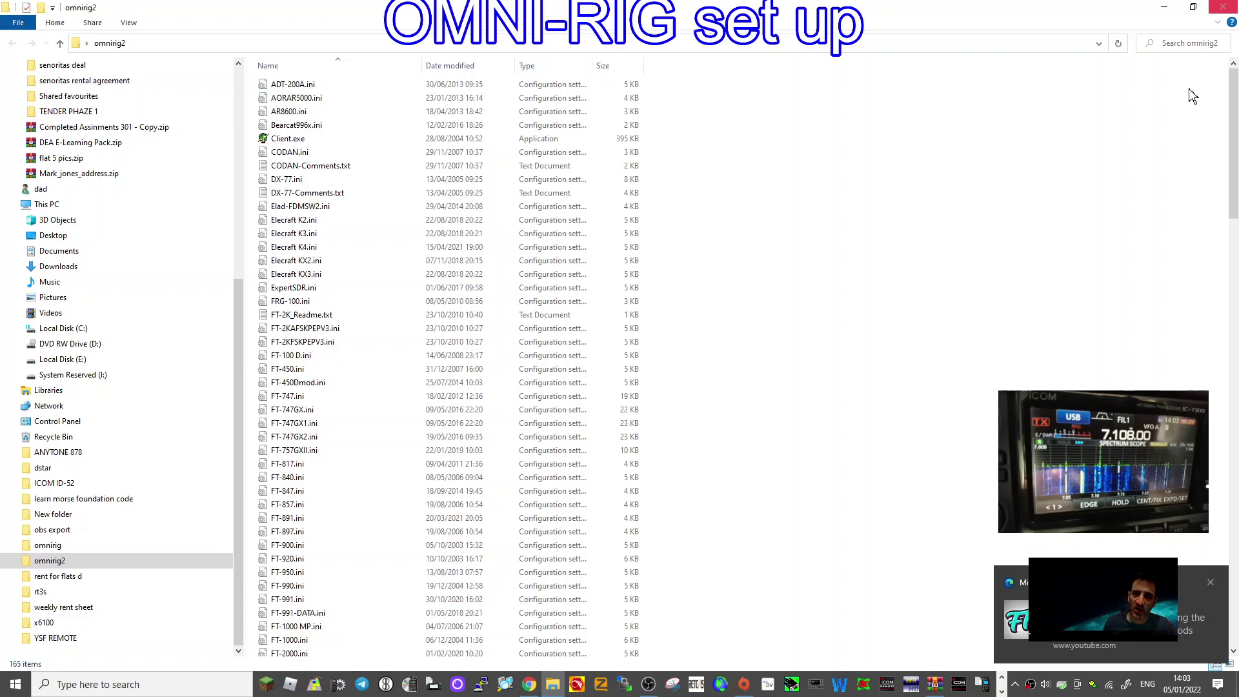
click(1226, 8)
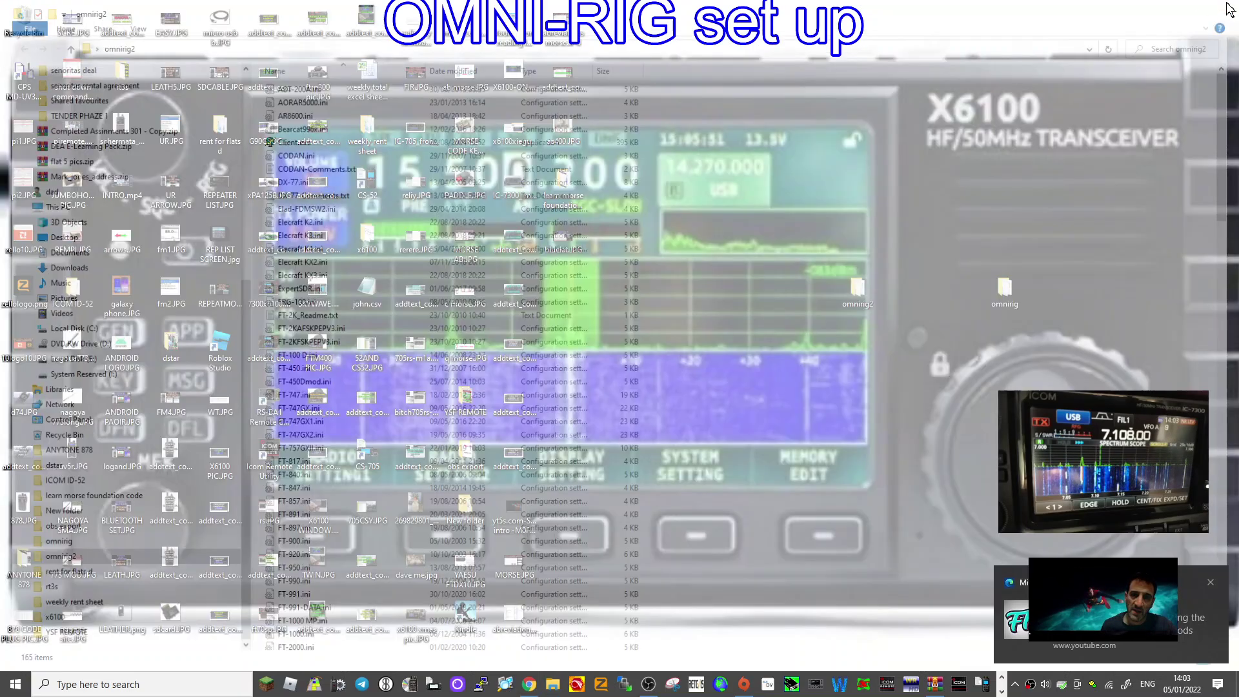
Dismiss the YouTube notification, launch Device Manager, and expand Ports (COM & LPT)
click(1211, 582)
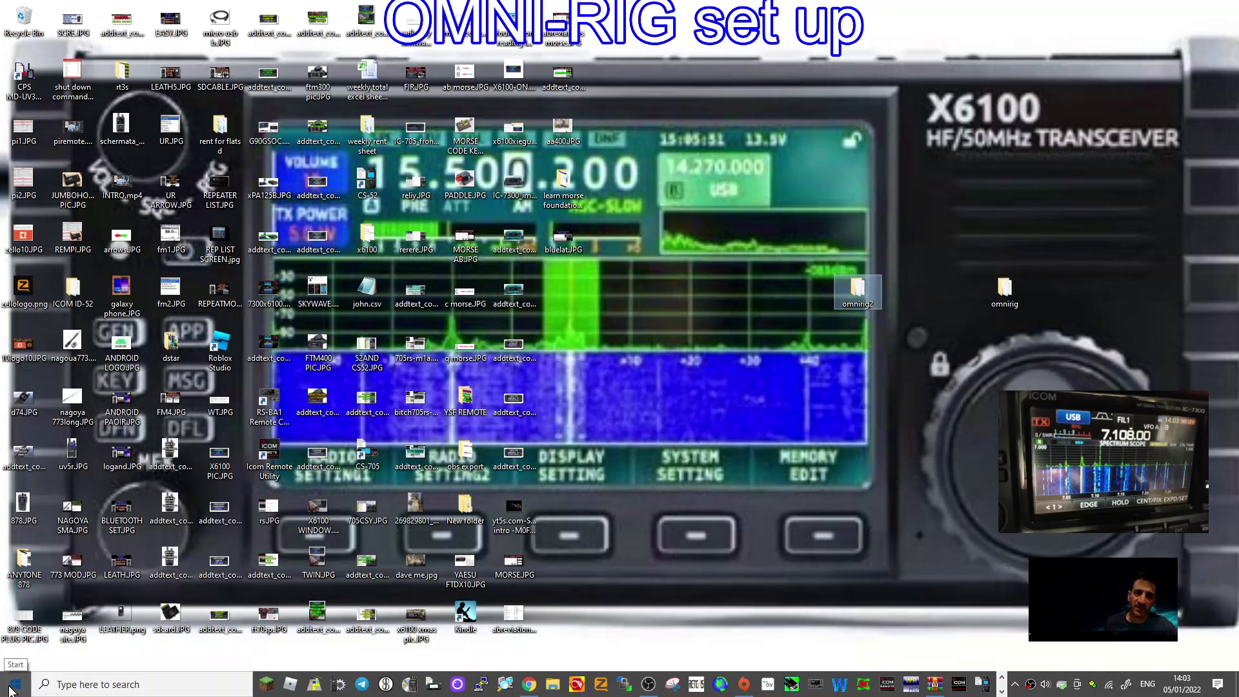
click(12, 689)
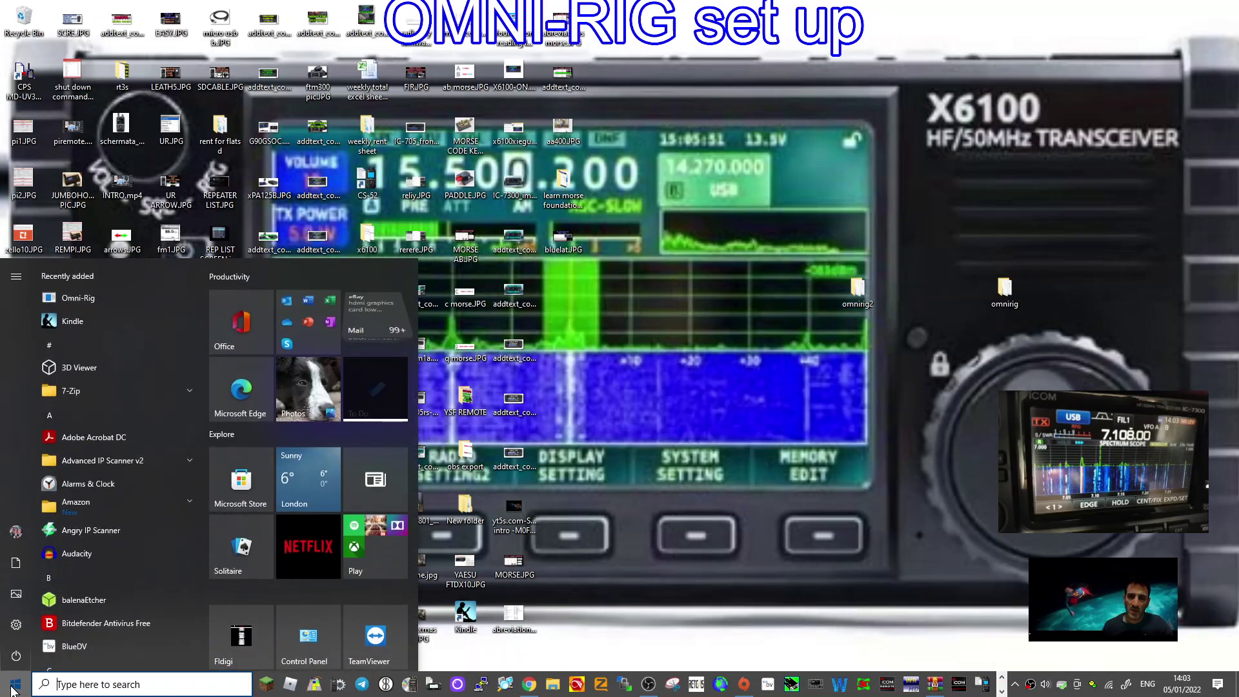
right_click(13, 690)
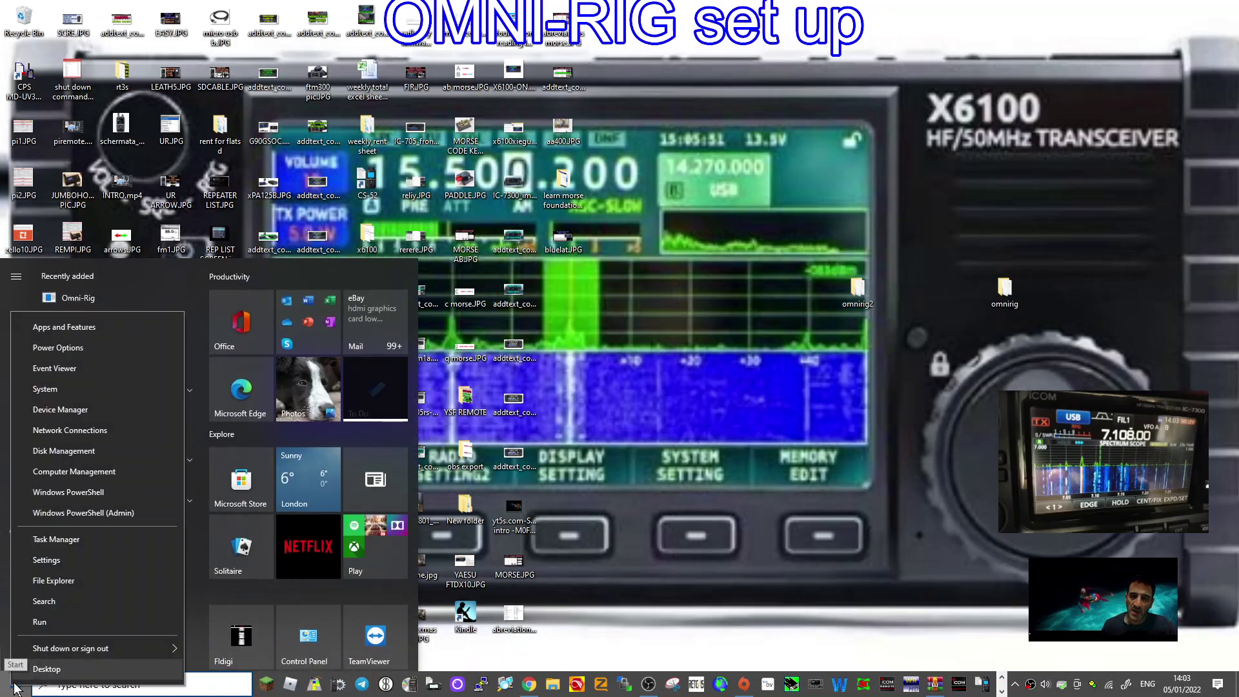
click(86, 413)
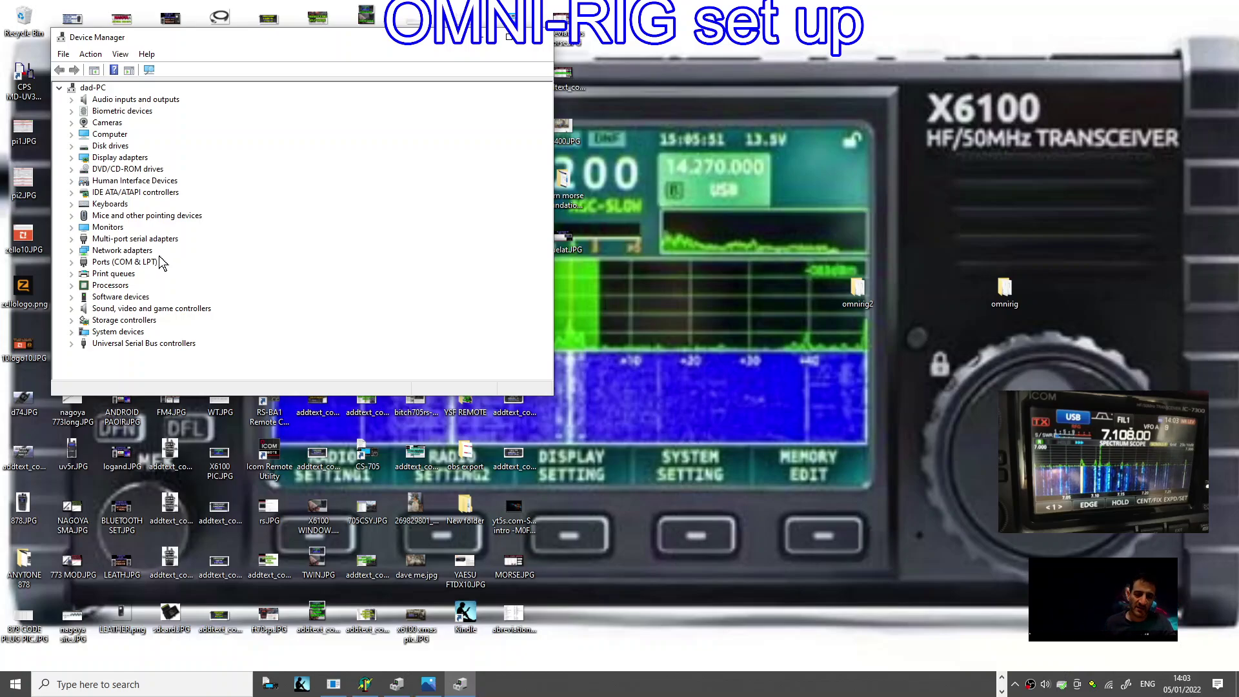
double_click(147, 262)
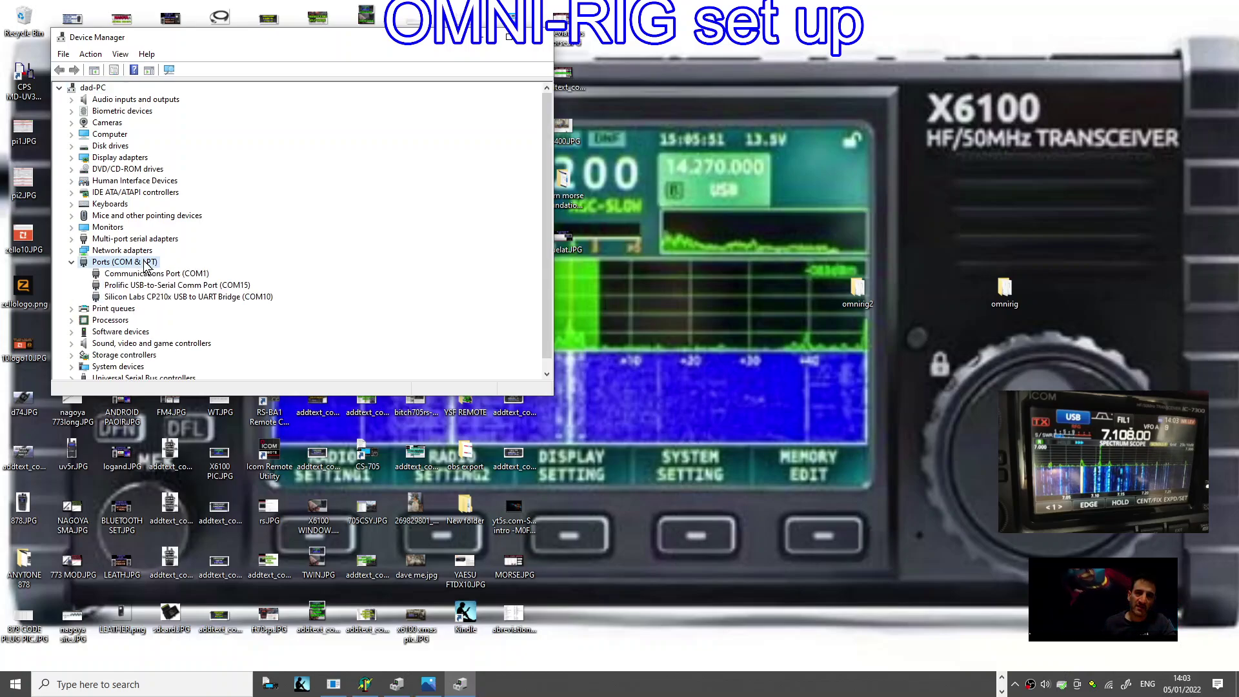
Confirm the CP210x COM10 port settings read 115200 bps, 8 data bits, no parity
right_click(204, 298)
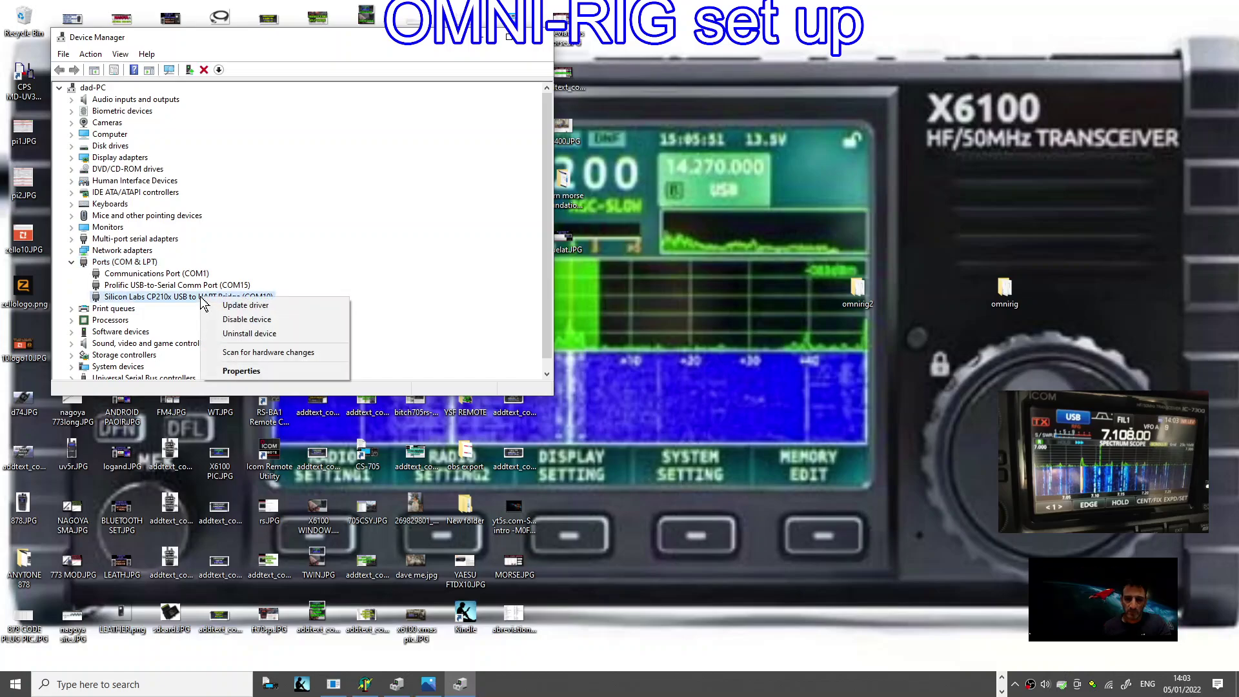
click(251, 371)
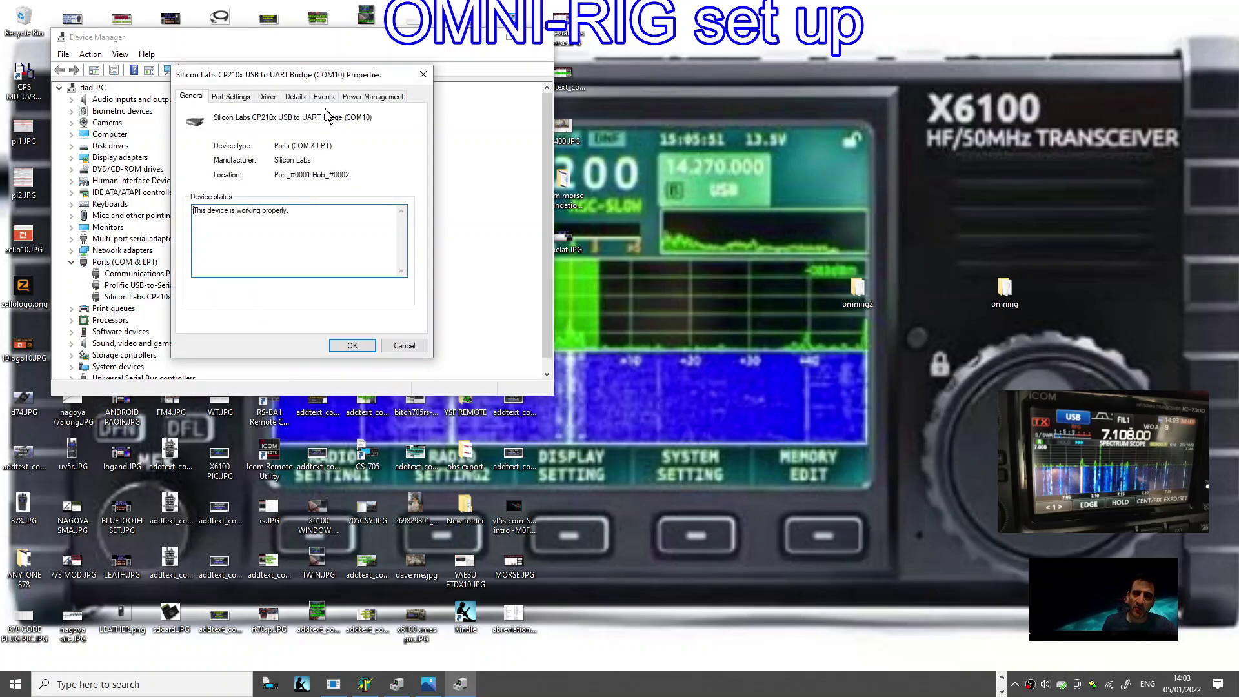
click(233, 97)
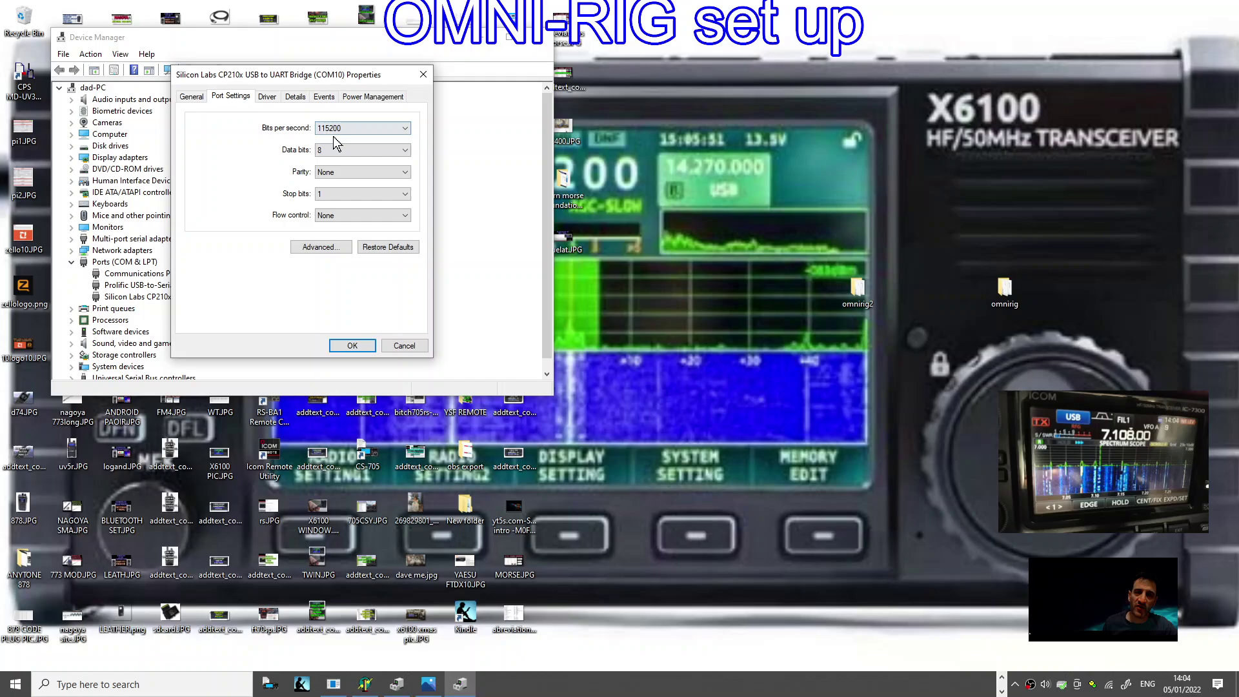
click(350, 346)
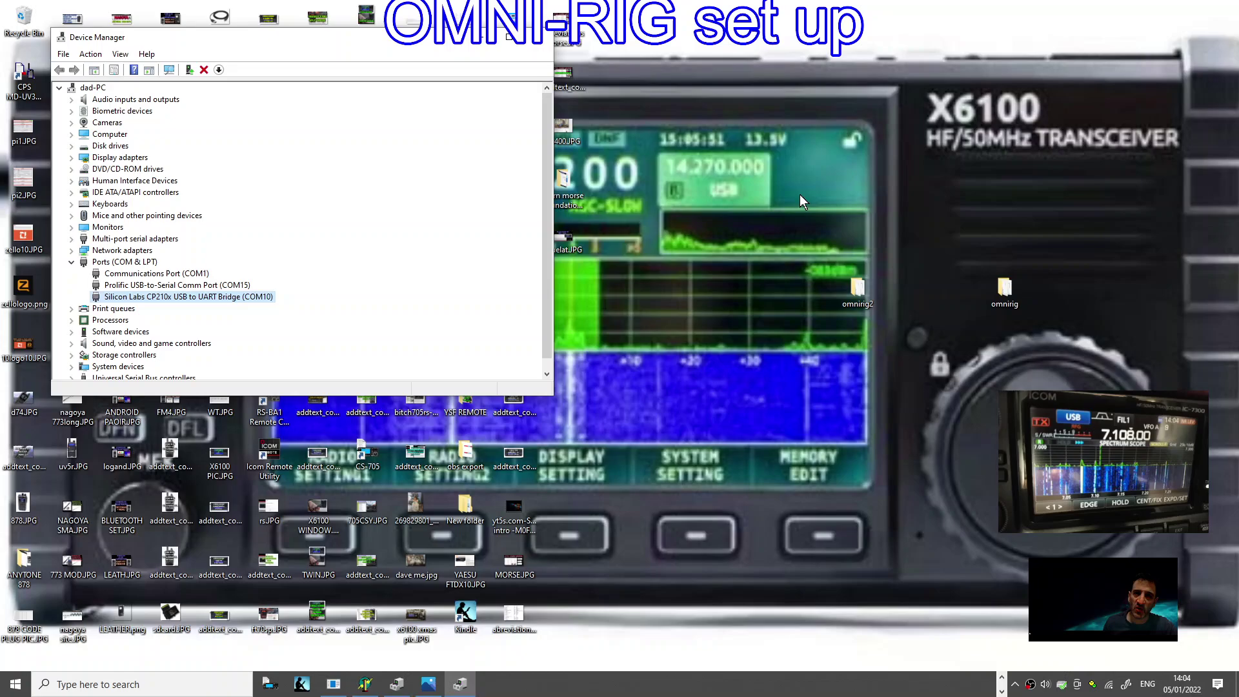
Dismiss the Start menu and move Device Manager out of the way
click(13, 688)
click(13, 688)
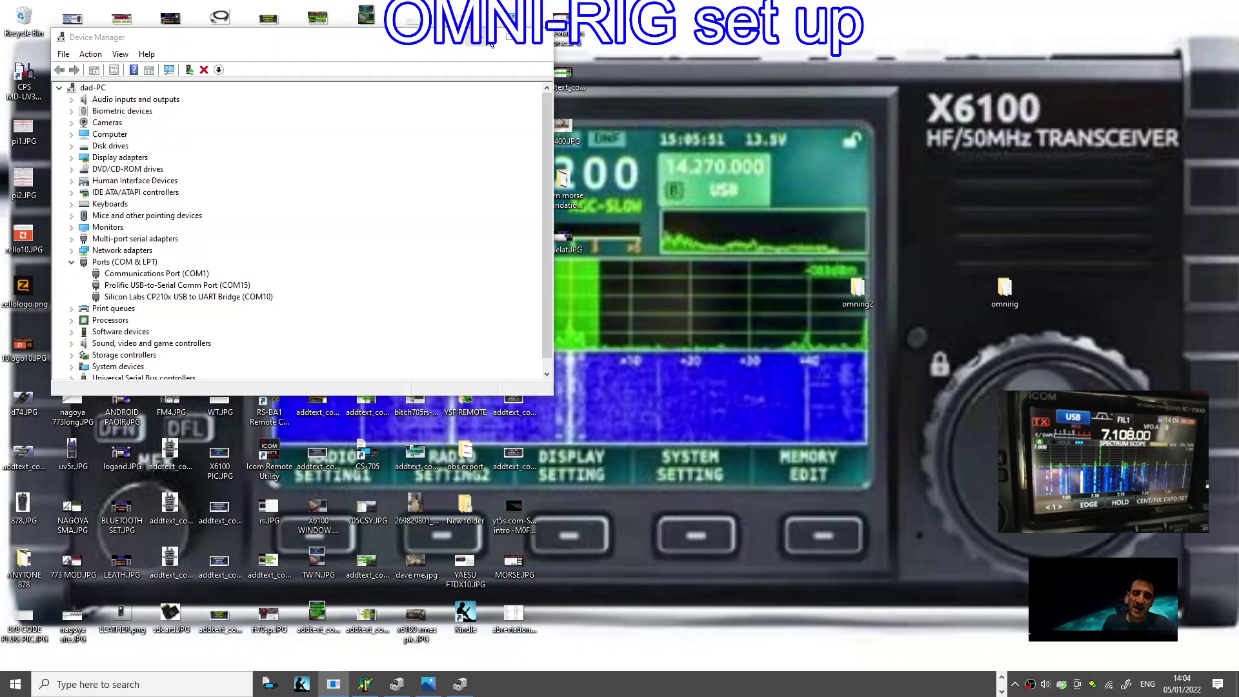
click(481, 37)
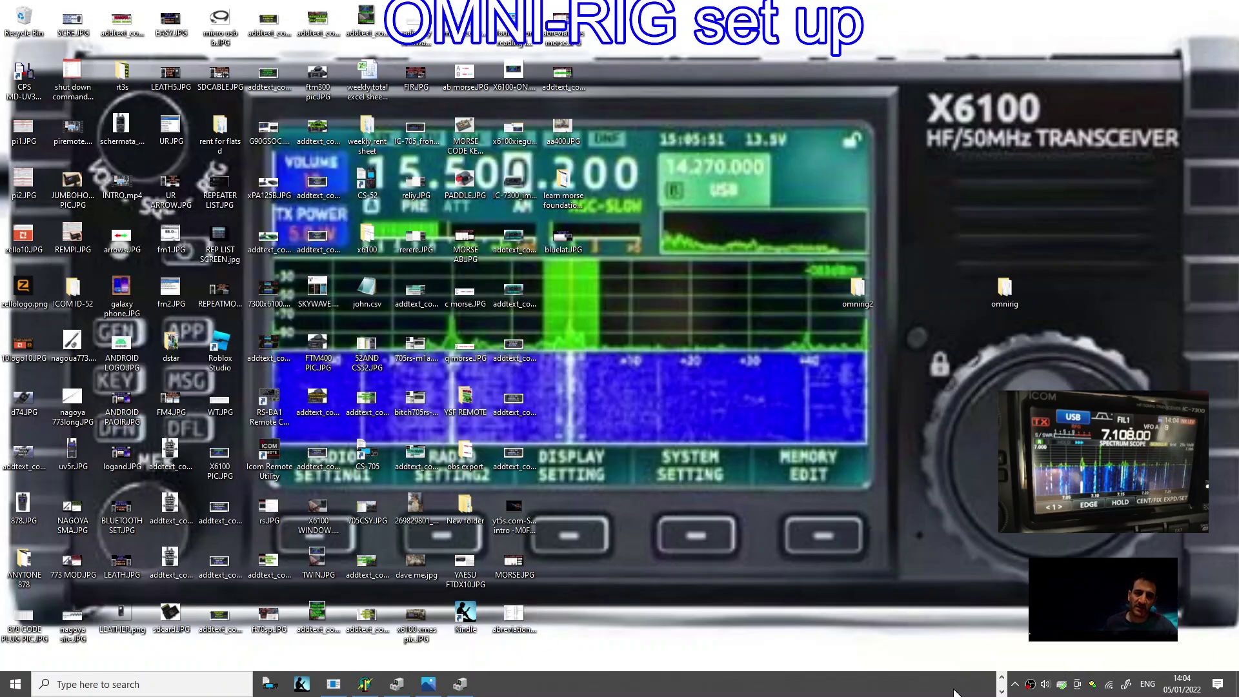
click(397, 687)
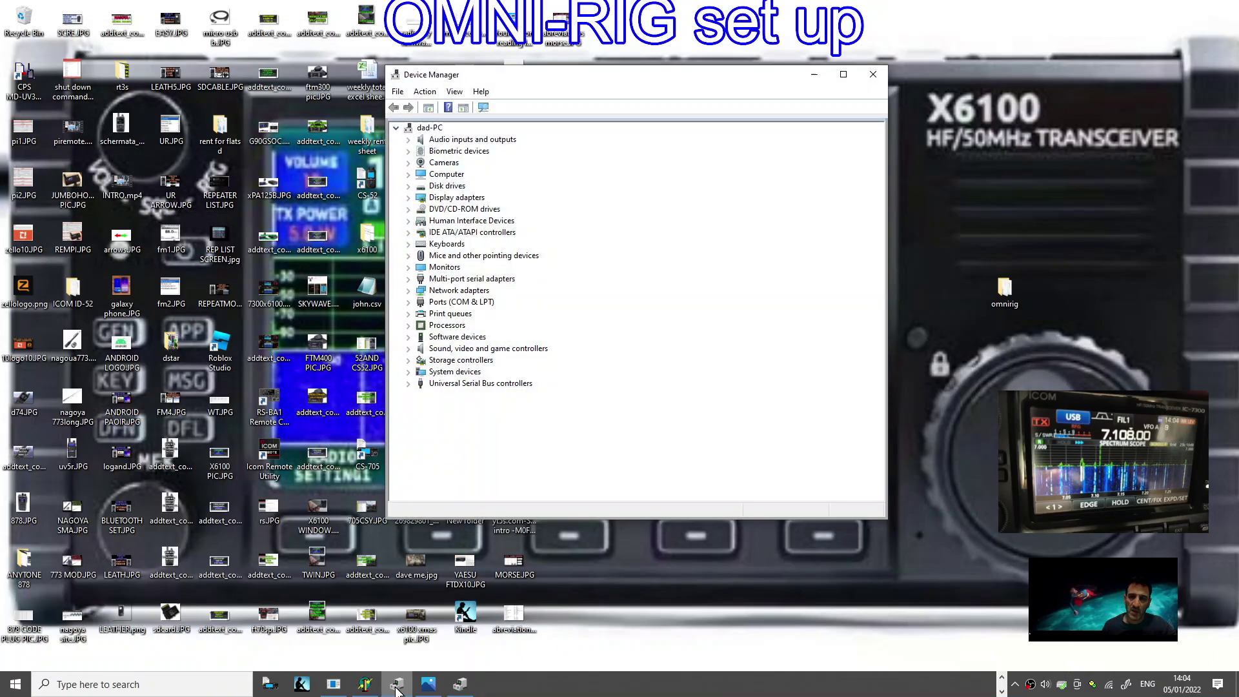
Place Omni-Rig Settings on the left and the Omni-Rig Client window at screen centre
click(360, 686)
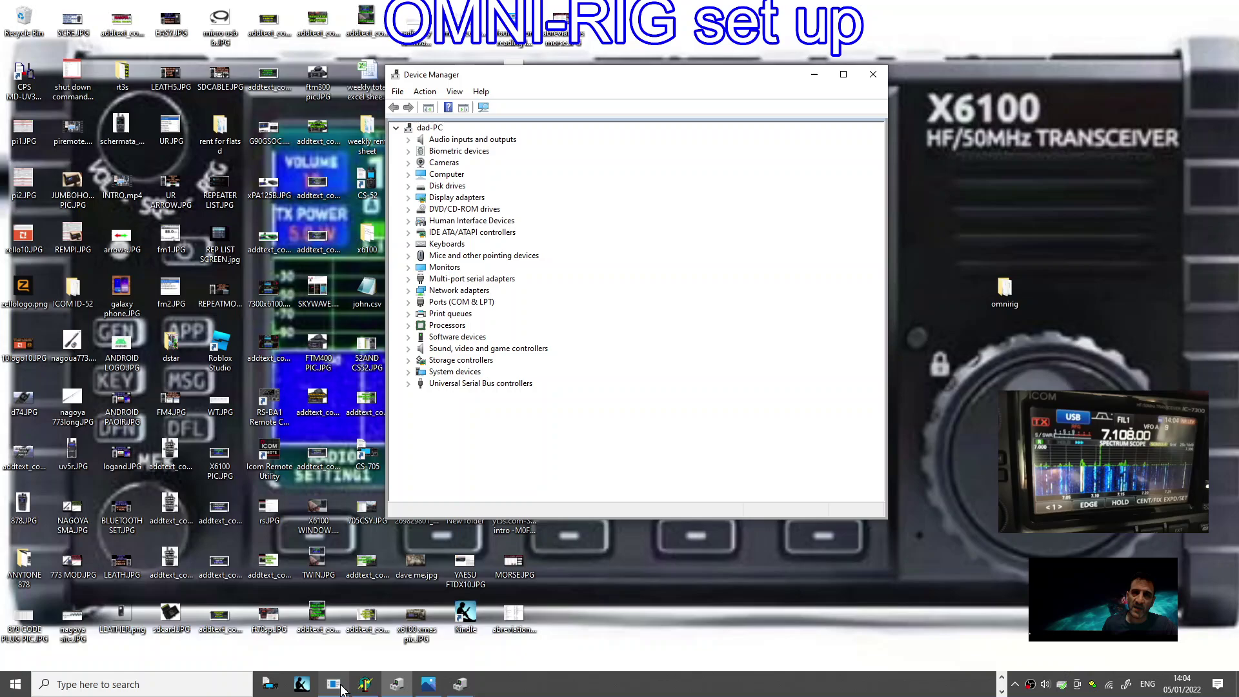
drag(471, 134, 236, 135)
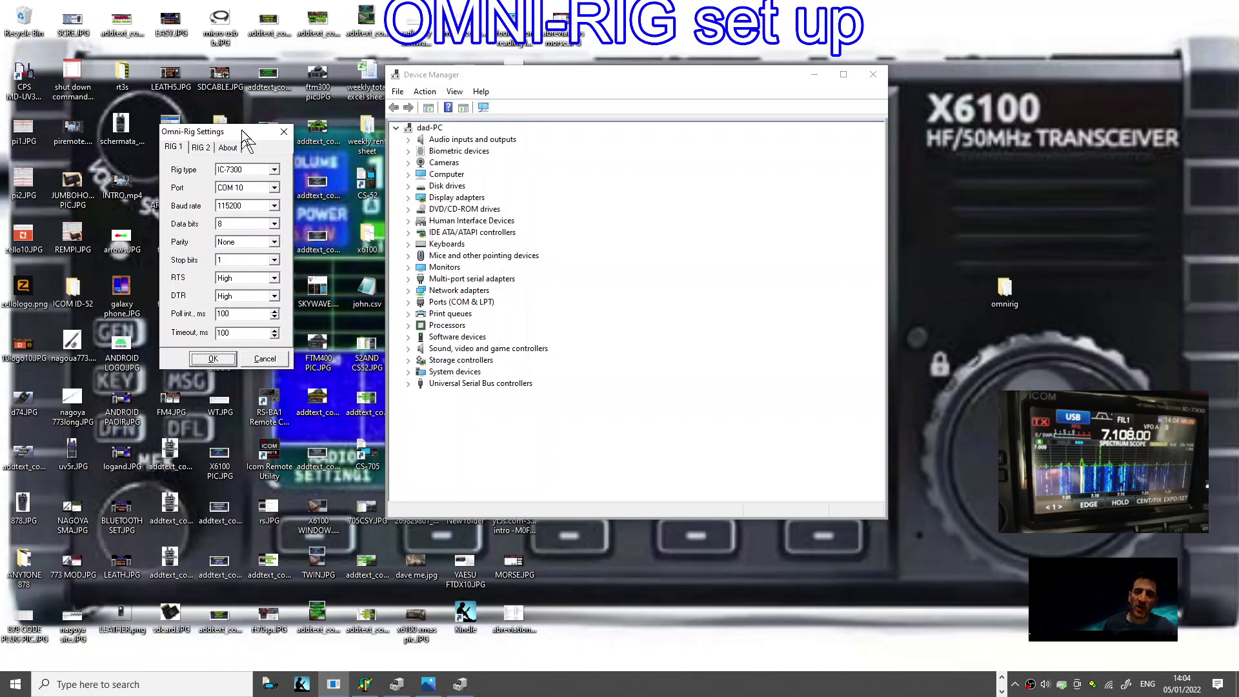
click(333, 686)
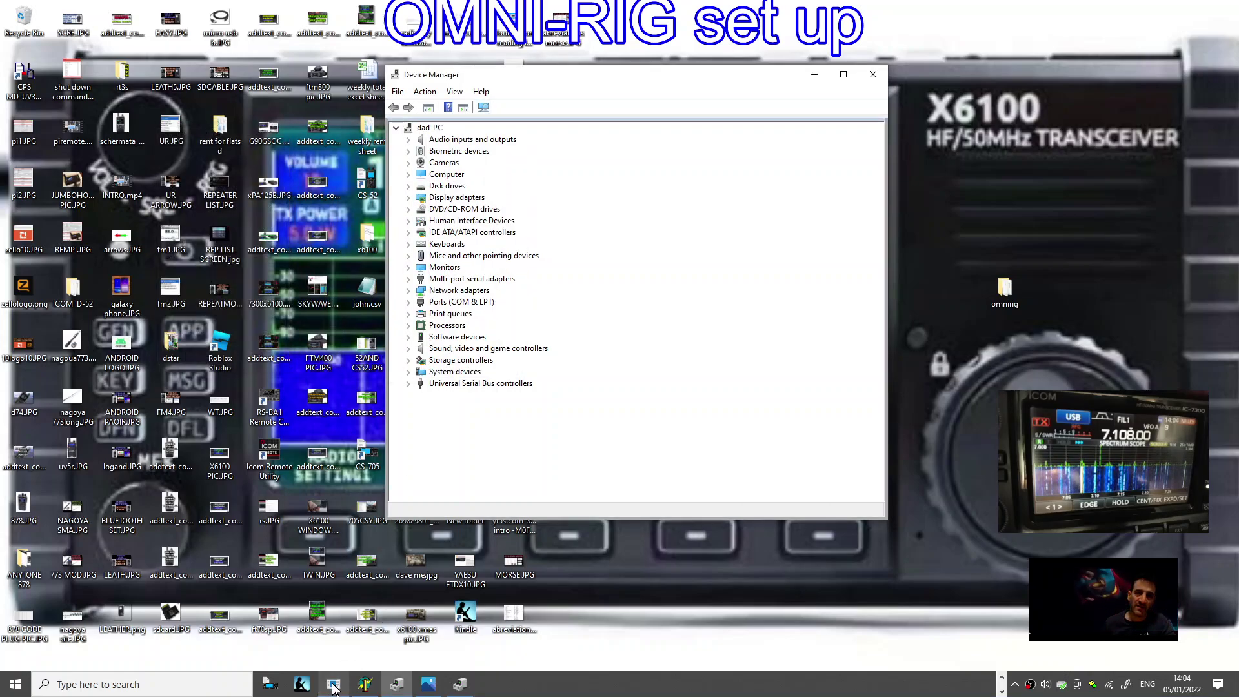
click(333, 686)
click(365, 686)
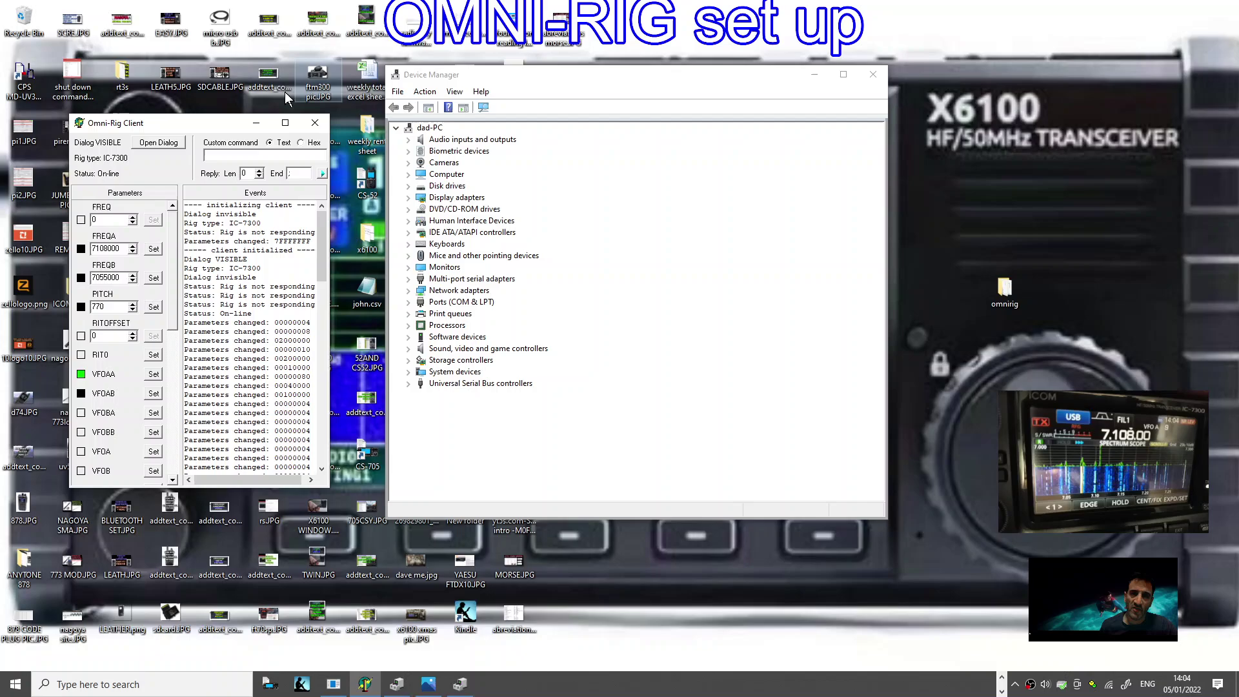
drag(216, 123, 490, 104)
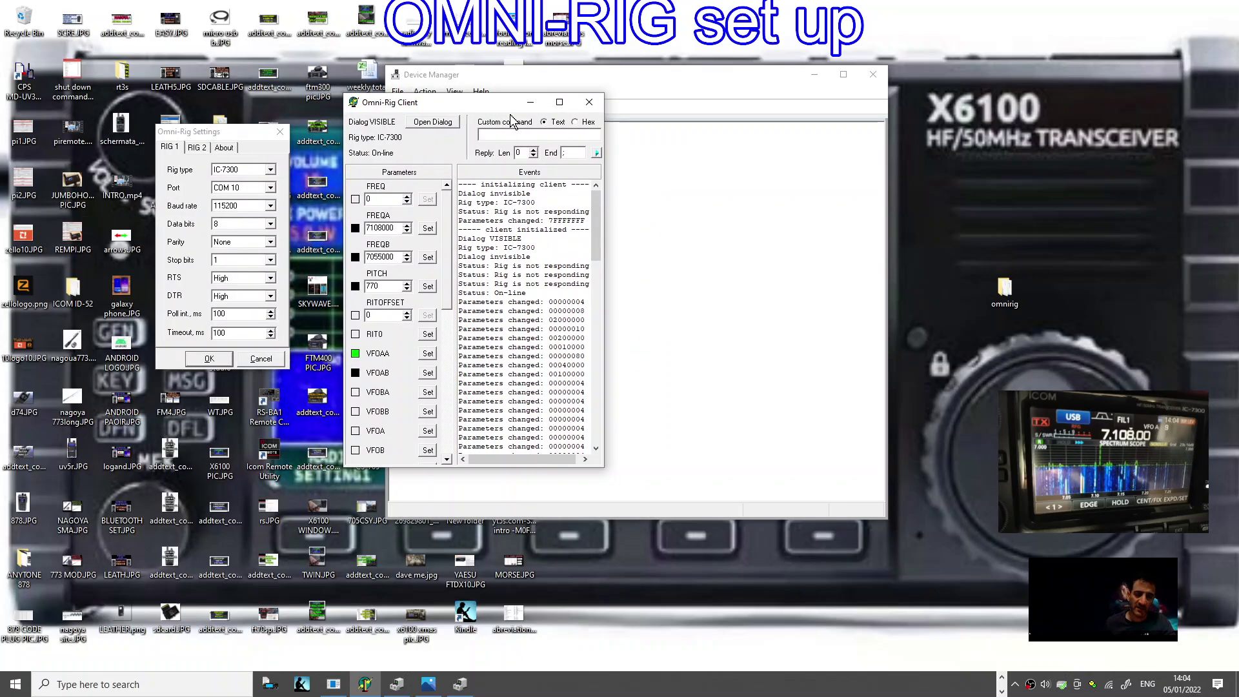
Compare RIG 2 with RIG 1 while the client's FREQA follows the radio to 7176000
click(198, 149)
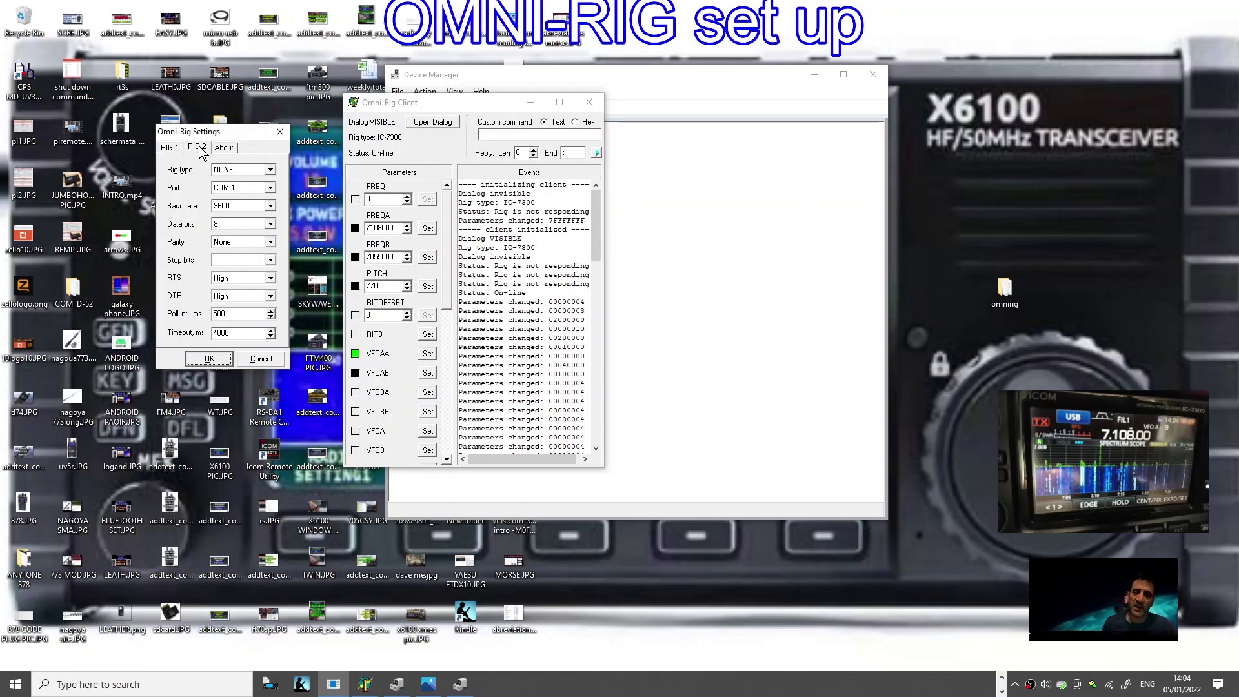
click(169, 150)
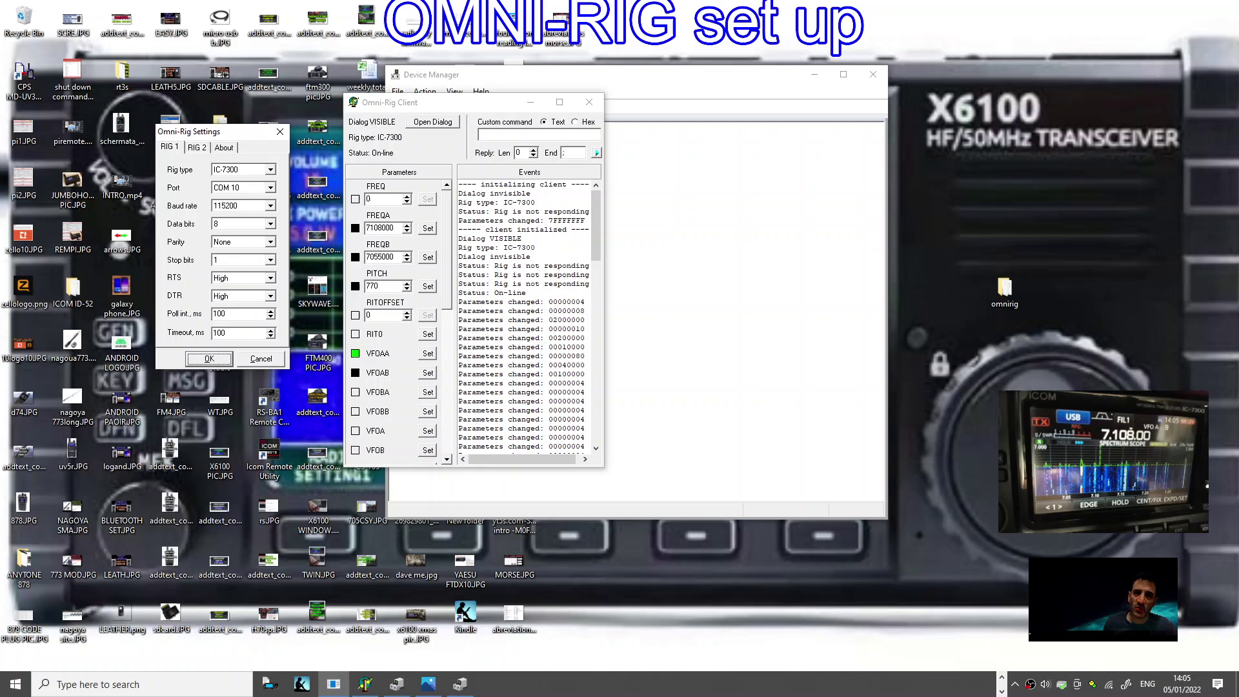
mouse_move(596, 232)
mouse_down()
mouse_move(600, 377)
mouse_move(606, 230)
mouse_up()
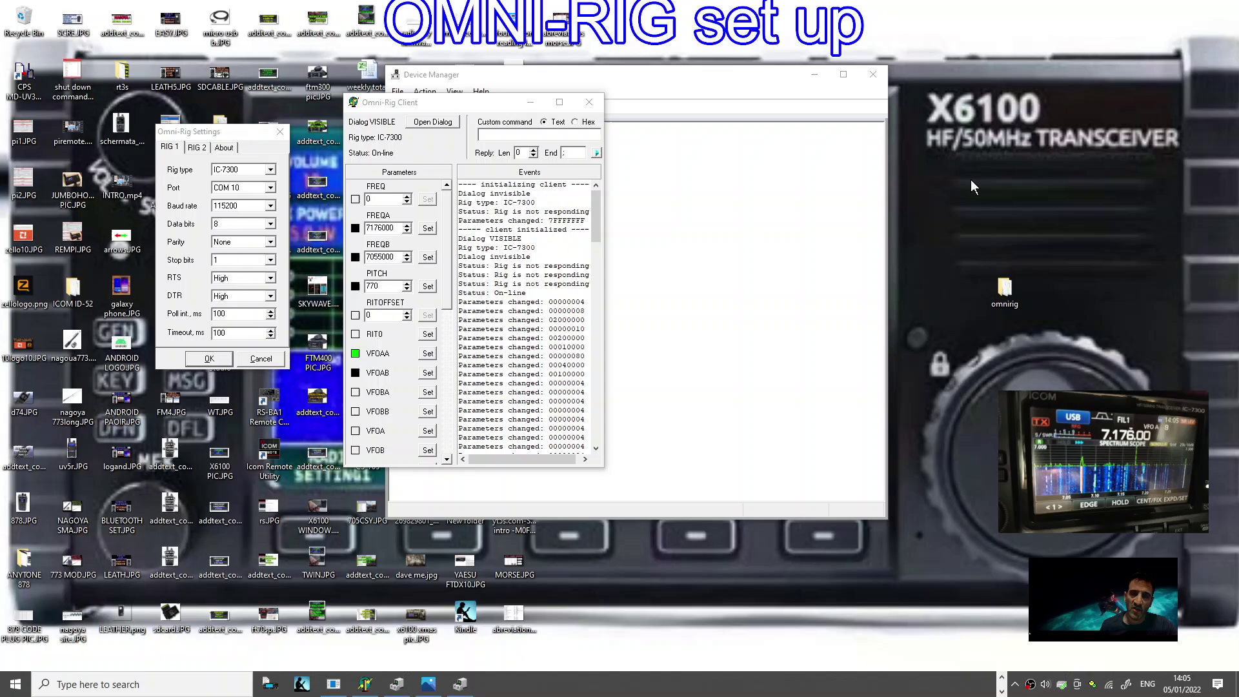
double_click(1003, 291)
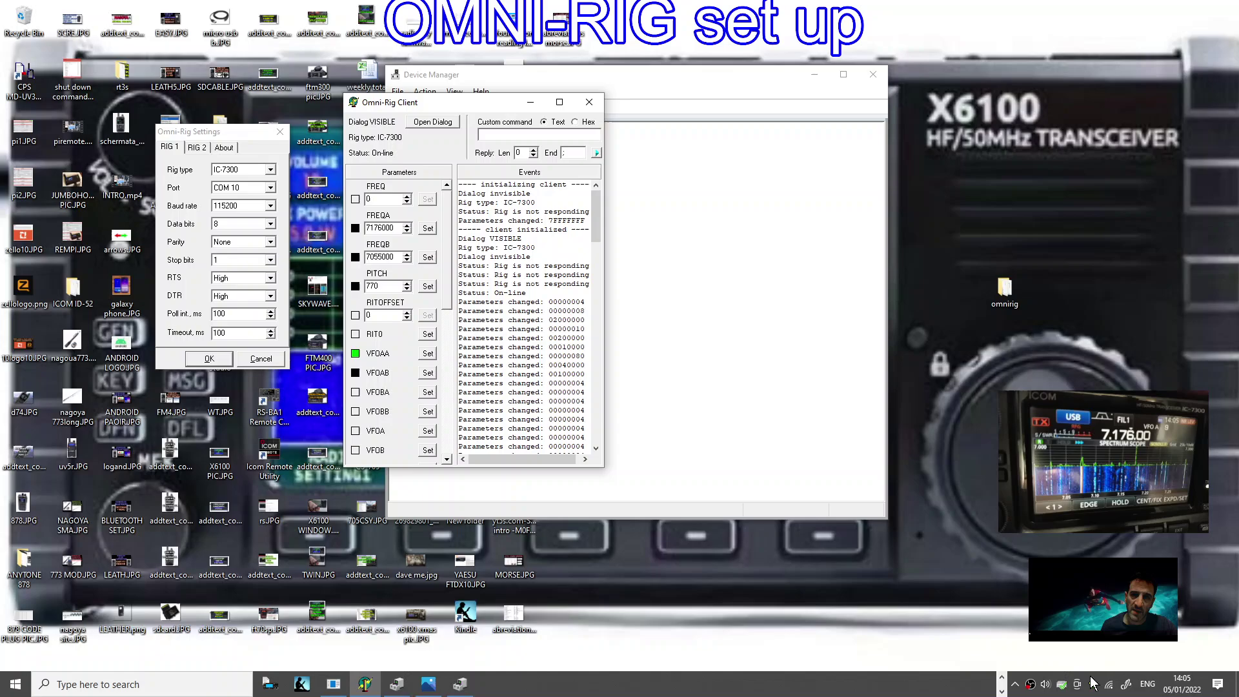
click(1002, 677)
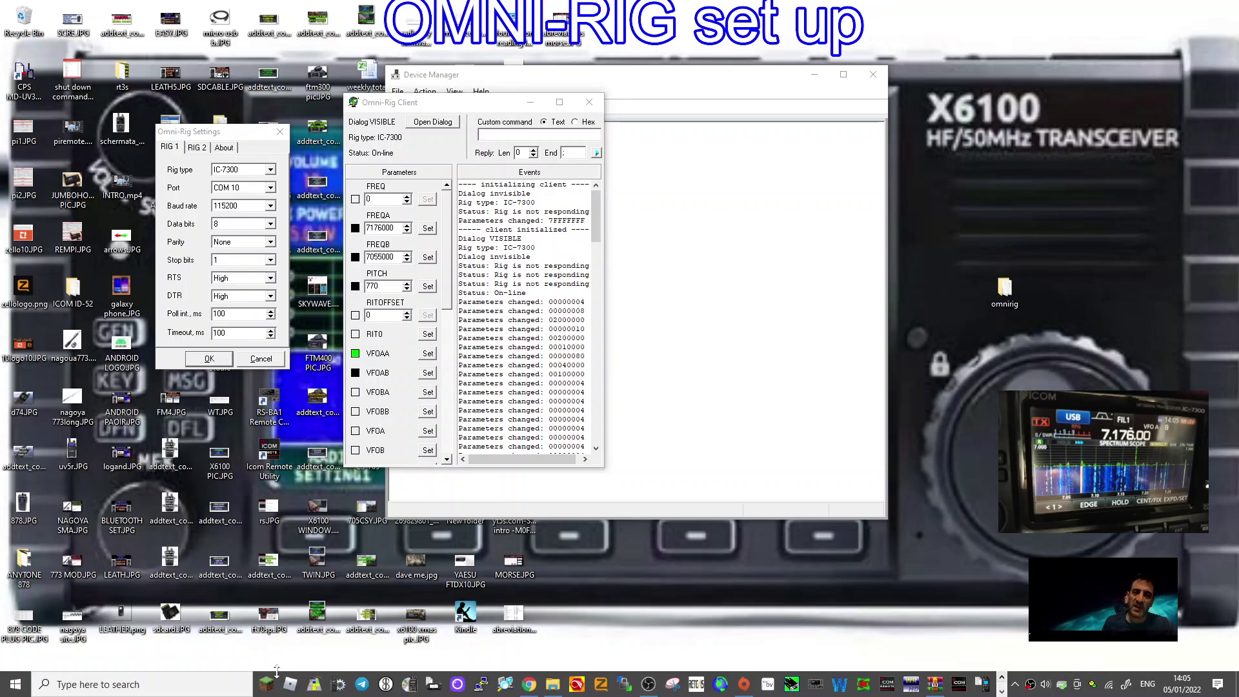
Return Chrome to the OmniRig page on the DX Atlas website
click(529, 684)
scroll(350, 330, up, 15)
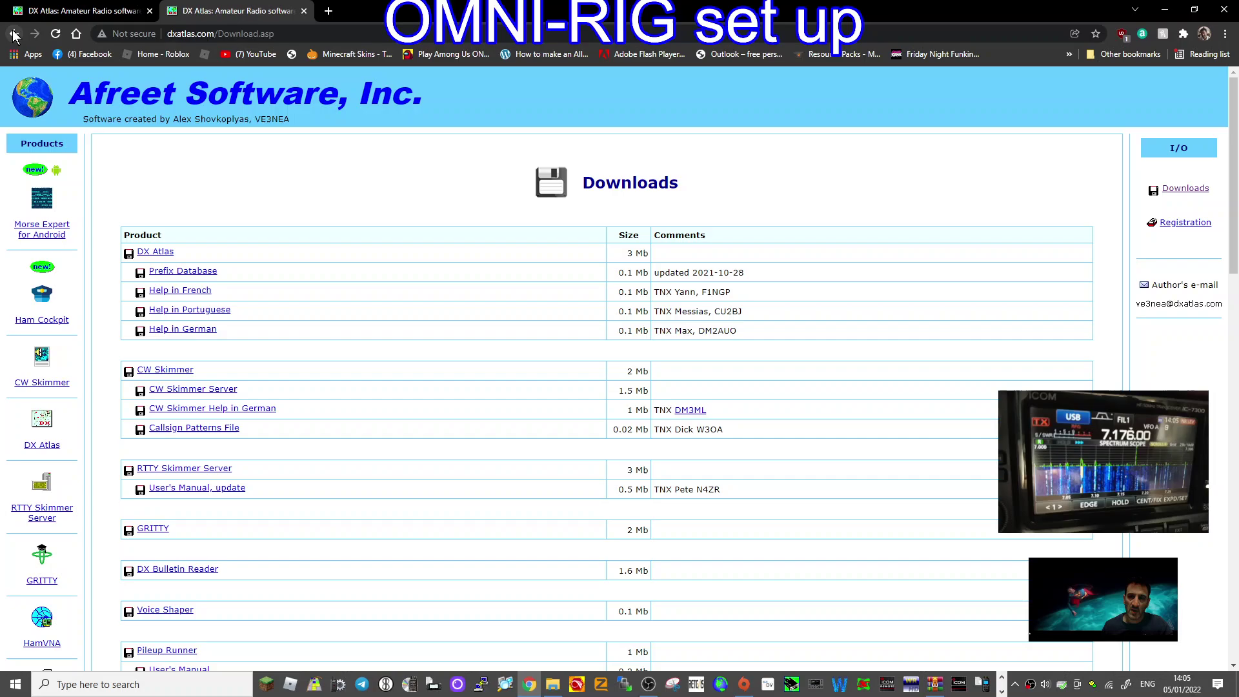
click(40, 13)
click(190, 11)
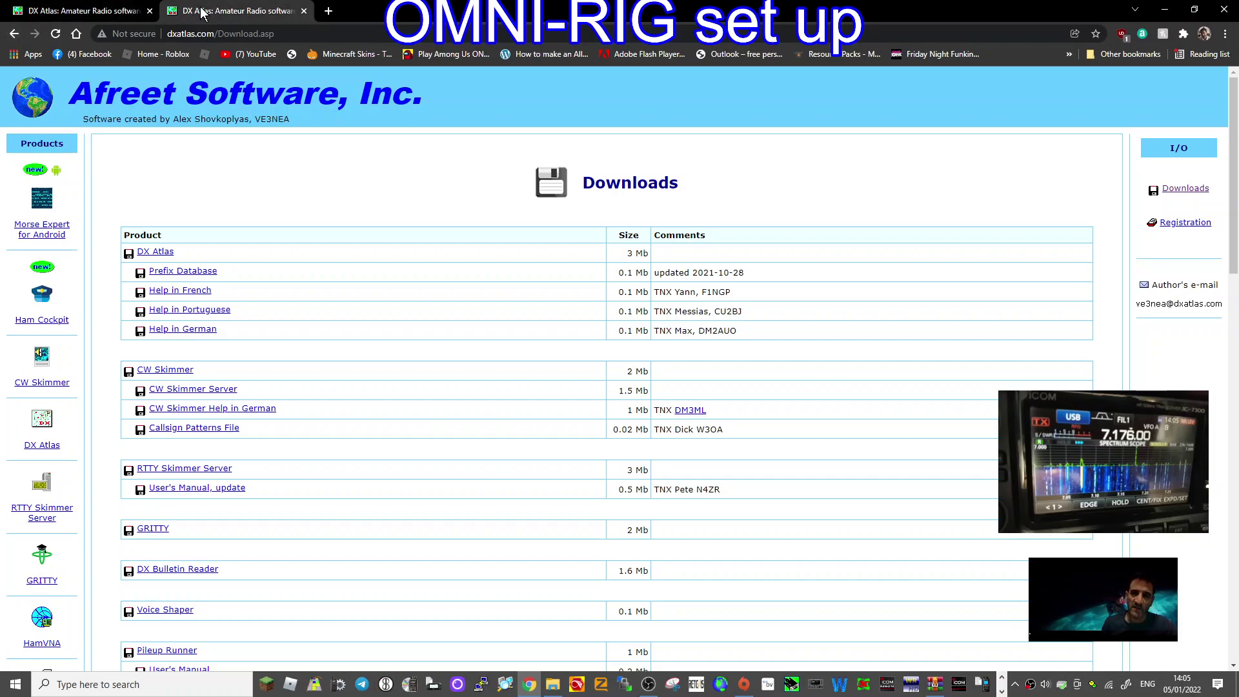
click(16, 35)
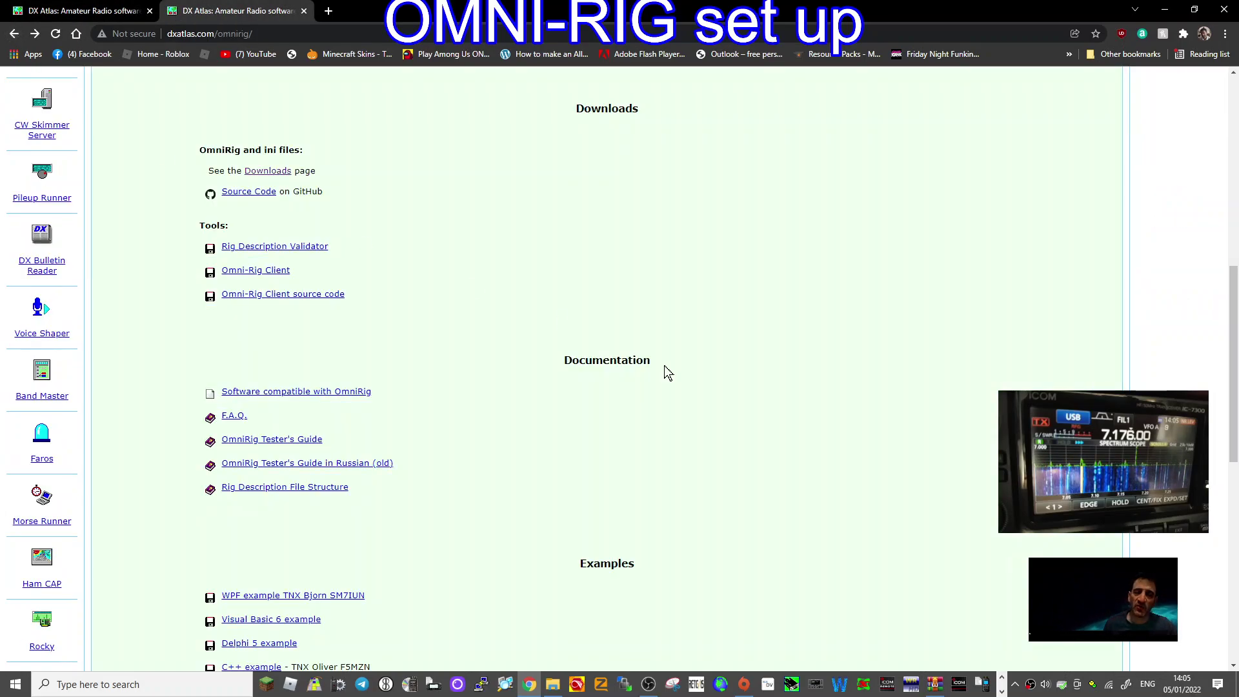
scroll(594, 374, up, 1)
scroll(559, 369, up, 9)
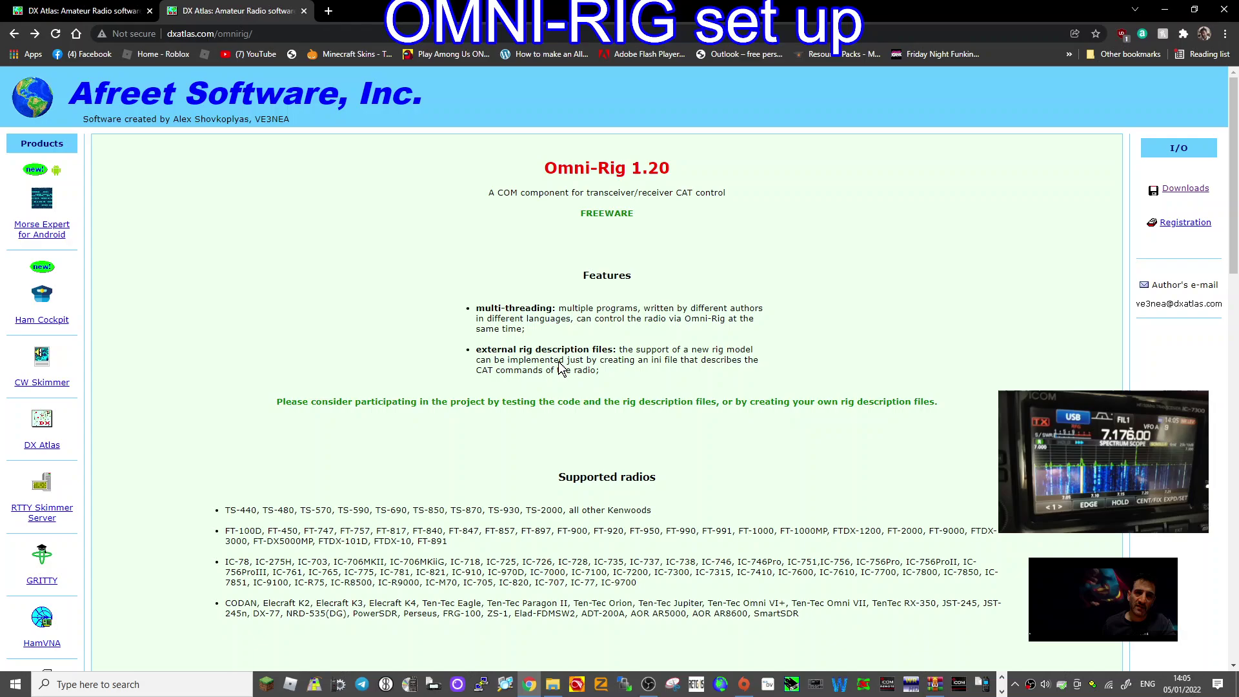
scroll(567, 345, down, 7)
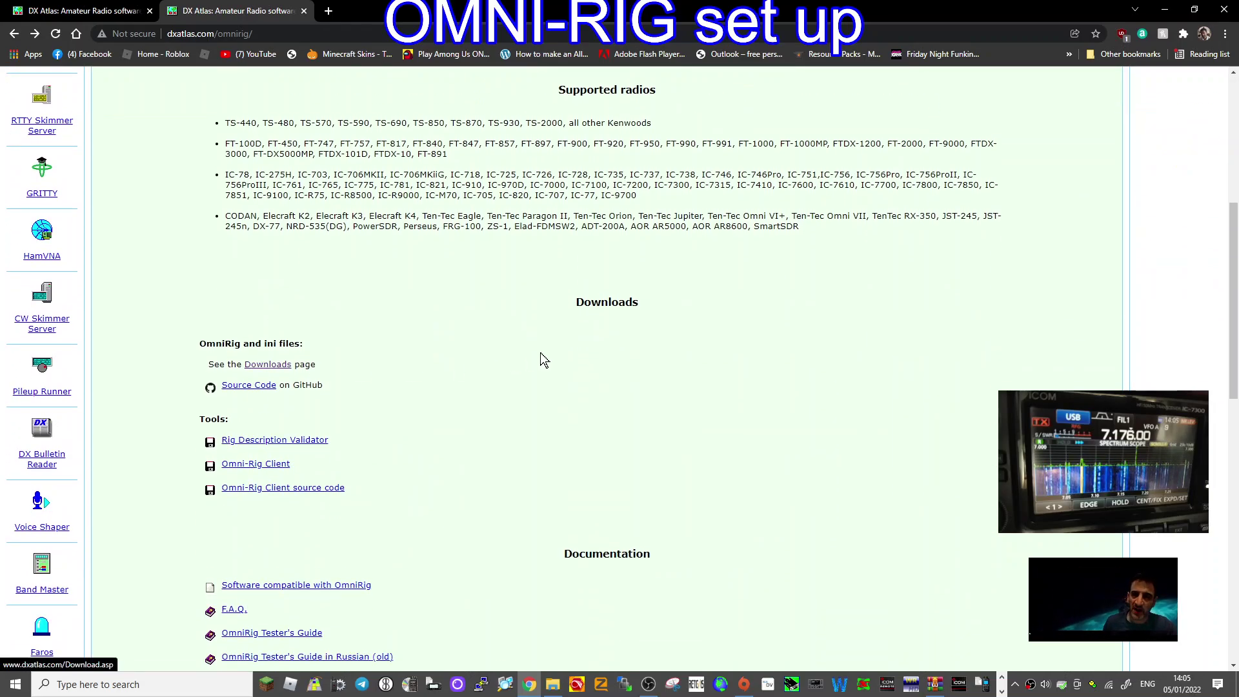
scroll(544, 359, down, 4)
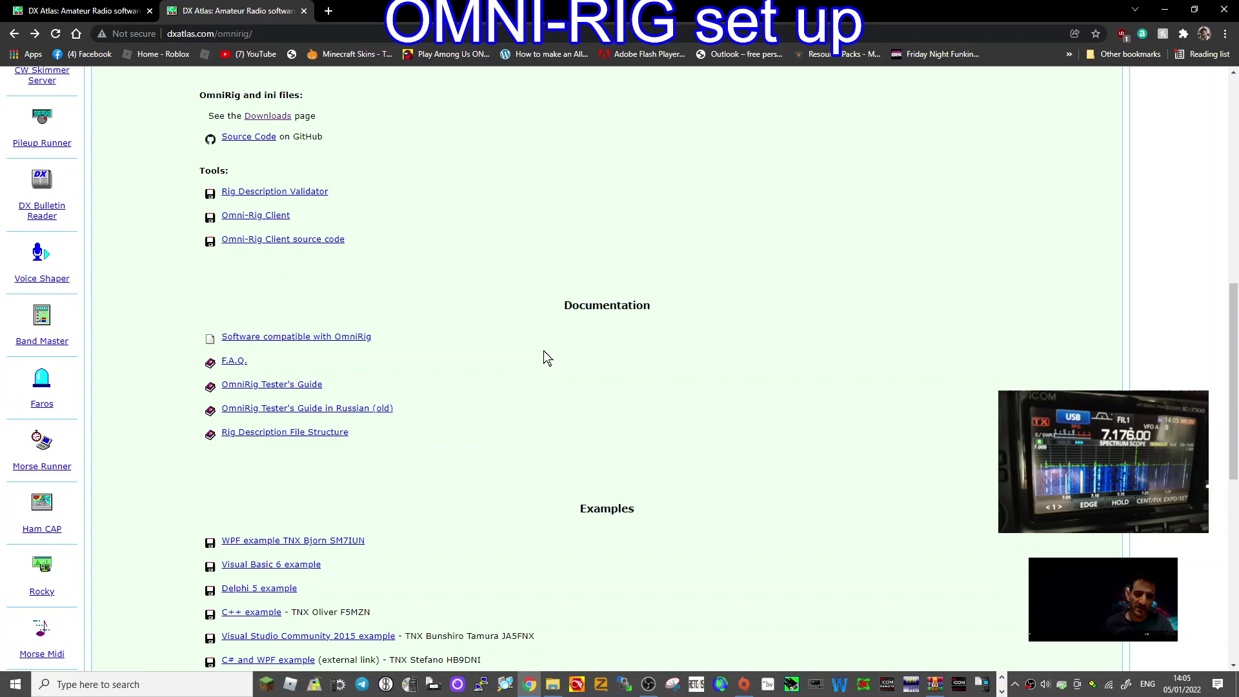
scroll(544, 359, up, 3)
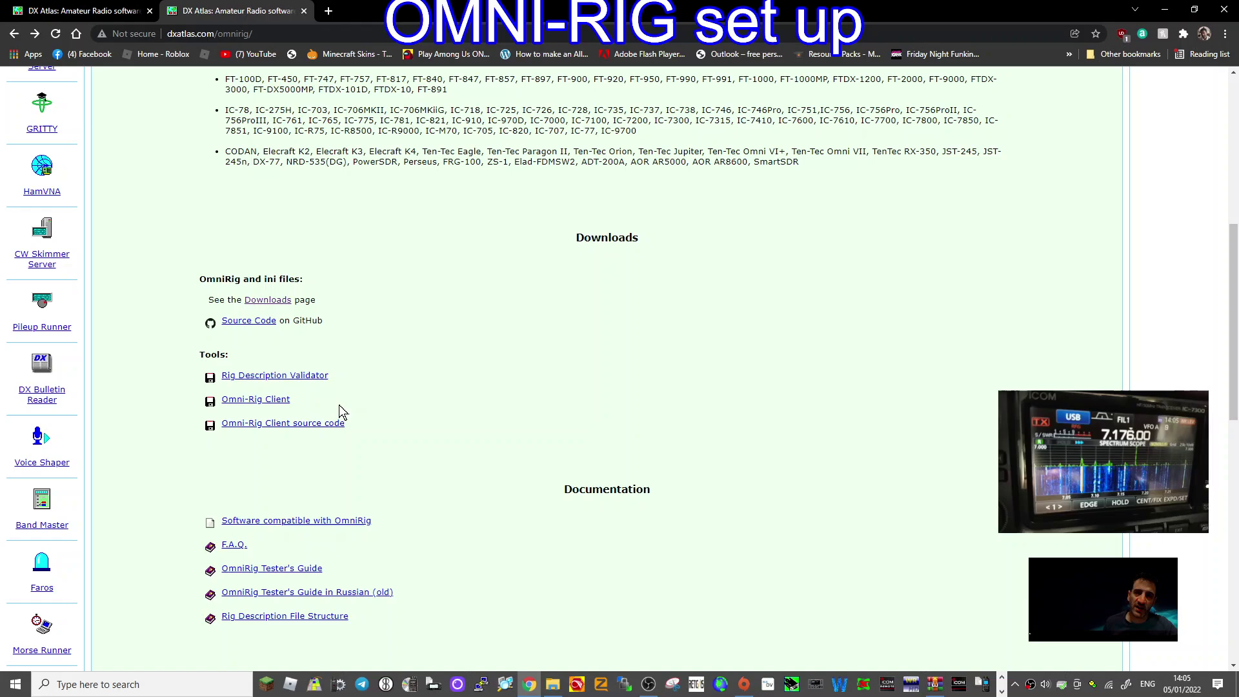
click(223, 400)
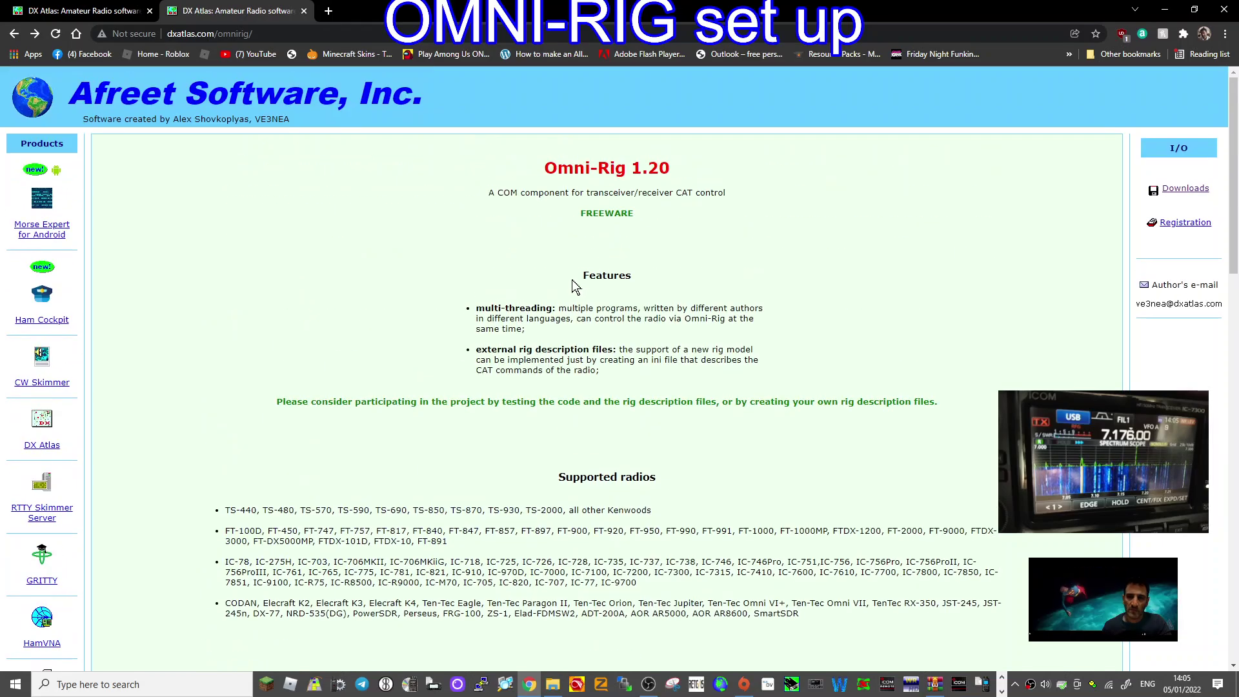
scroll(555, 342, down, 5)
scroll(482, 408, down, 1)
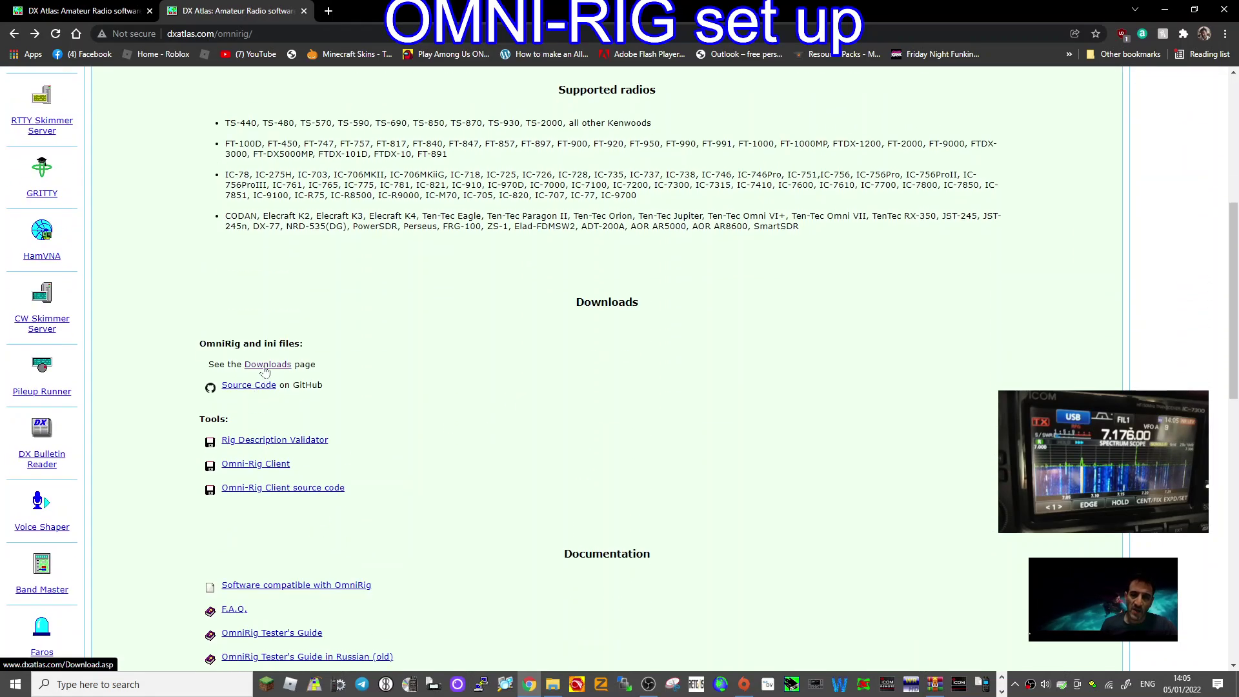
Open the Downloads page and find the OmniRig 0.5 Mb entry and its INI files
click(266, 367)
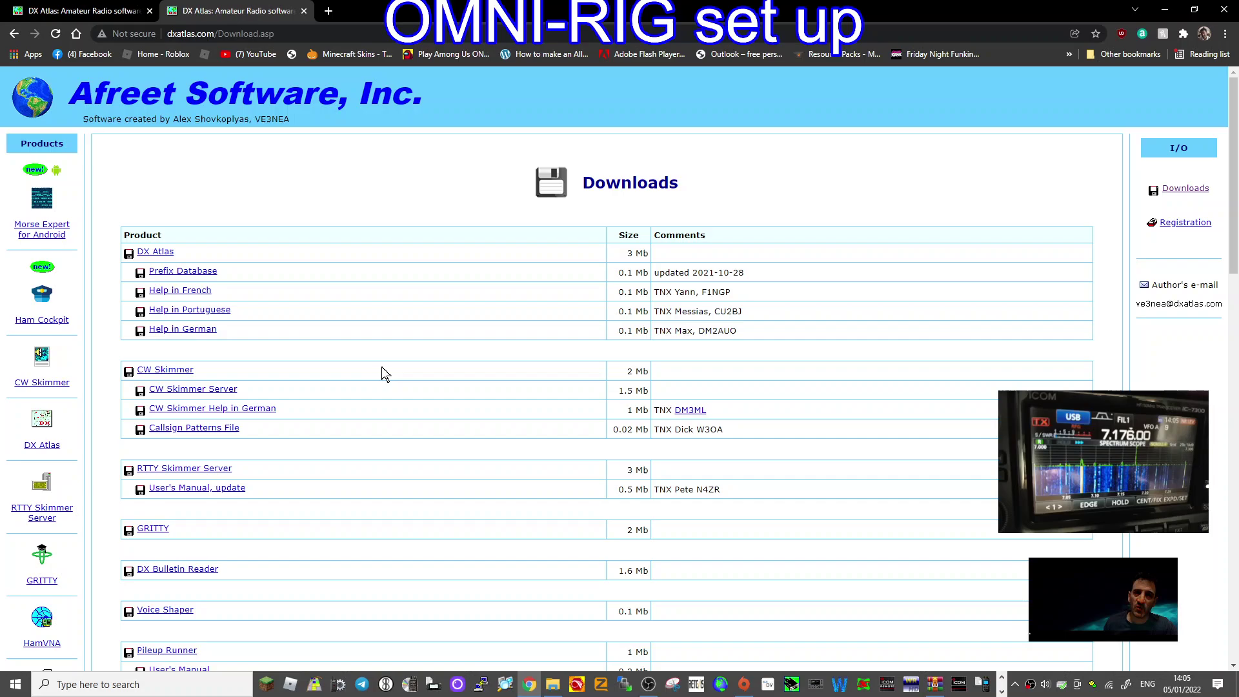
scroll(386, 373, down, 3)
scroll(387, 373, down, 4)
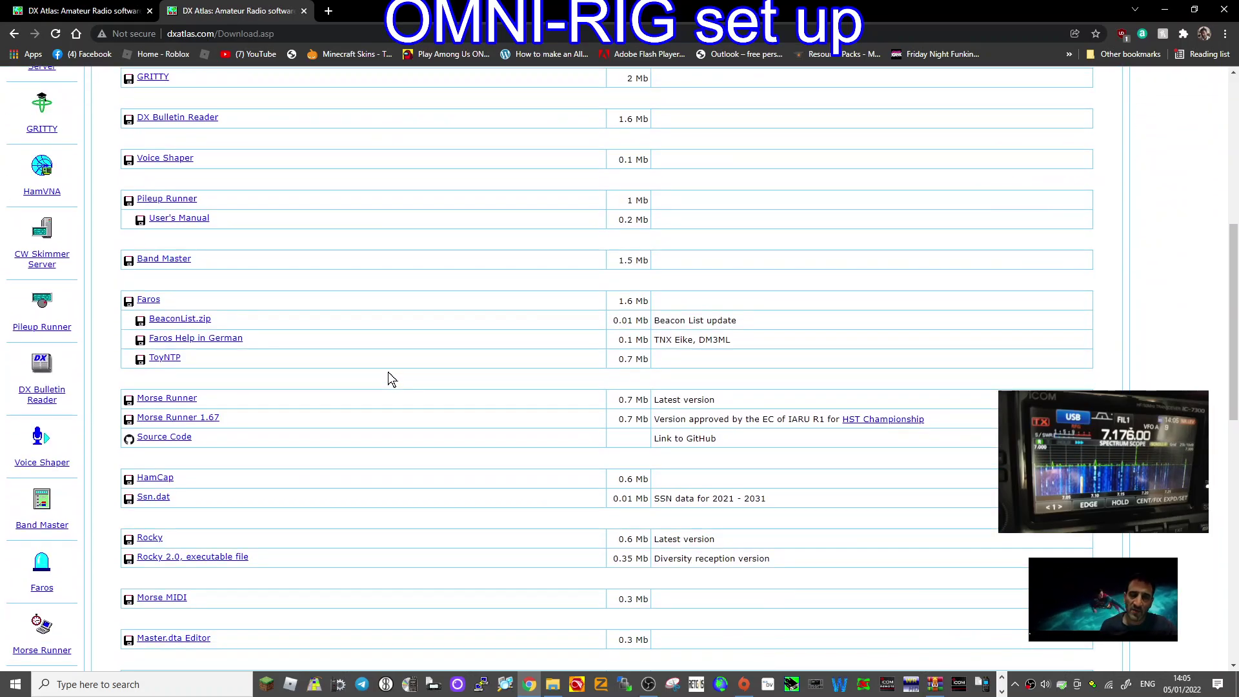
scroll(389, 378, down, 9)
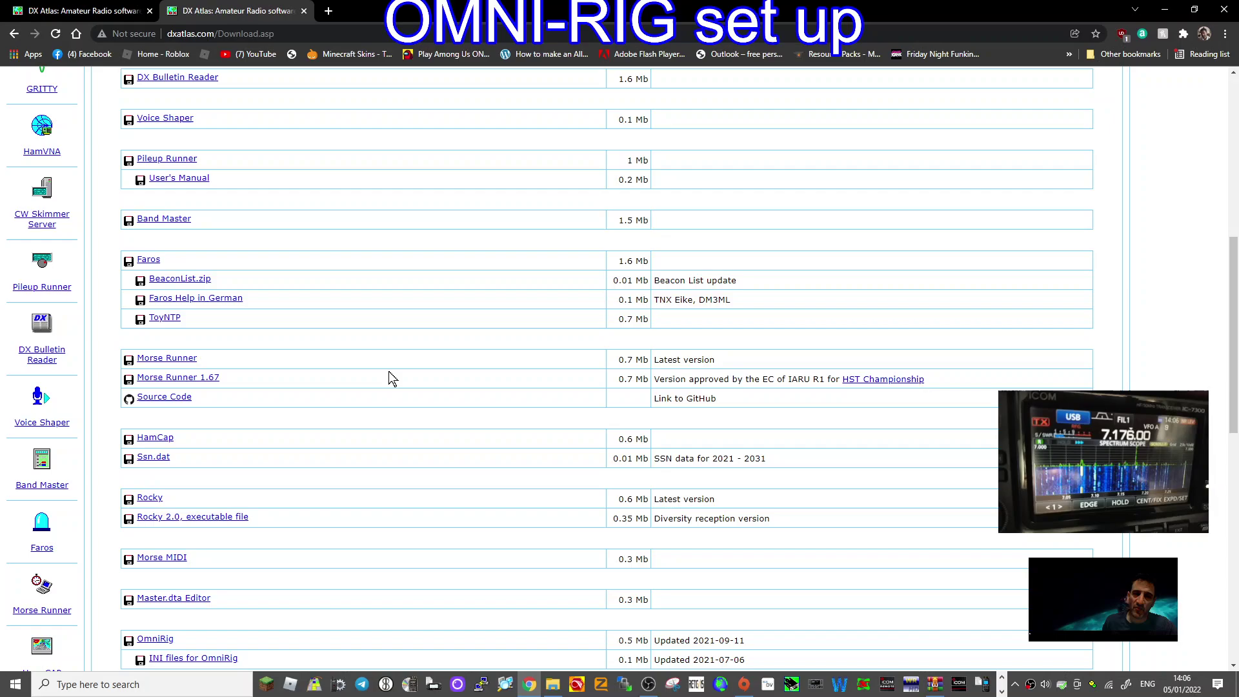
scroll(360, 380, up, 2)
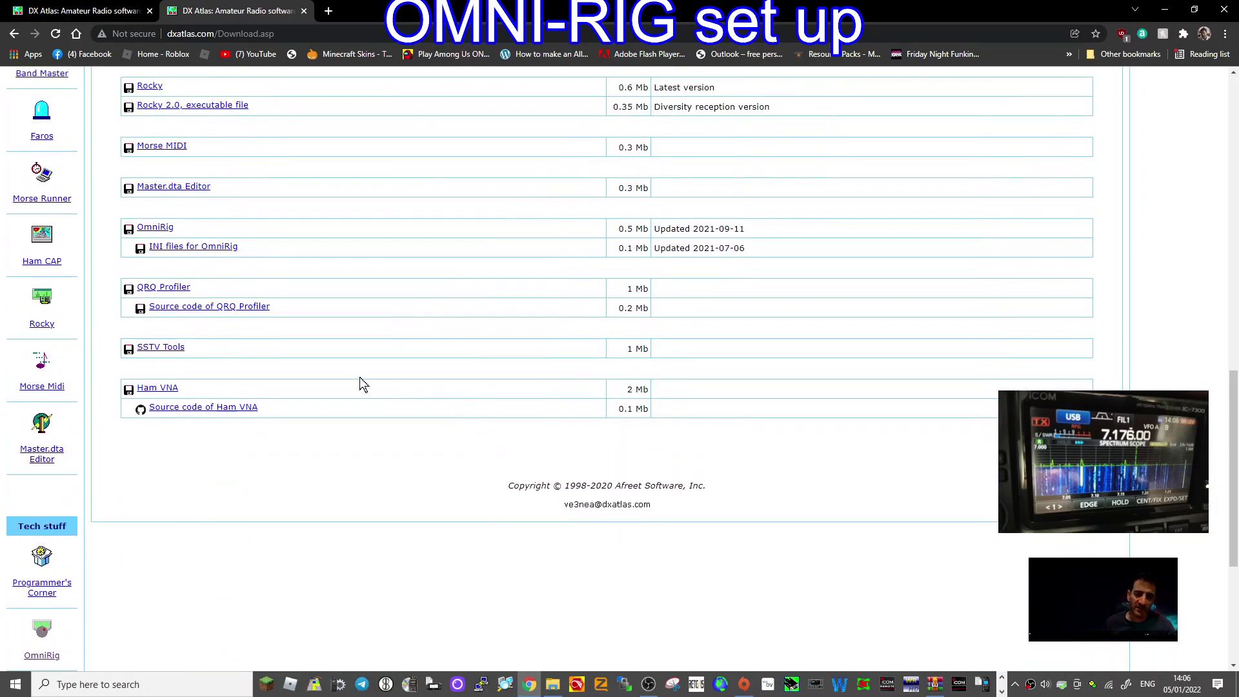
scroll(274, 315, up, 1)
scroll(274, 314, up, 2)
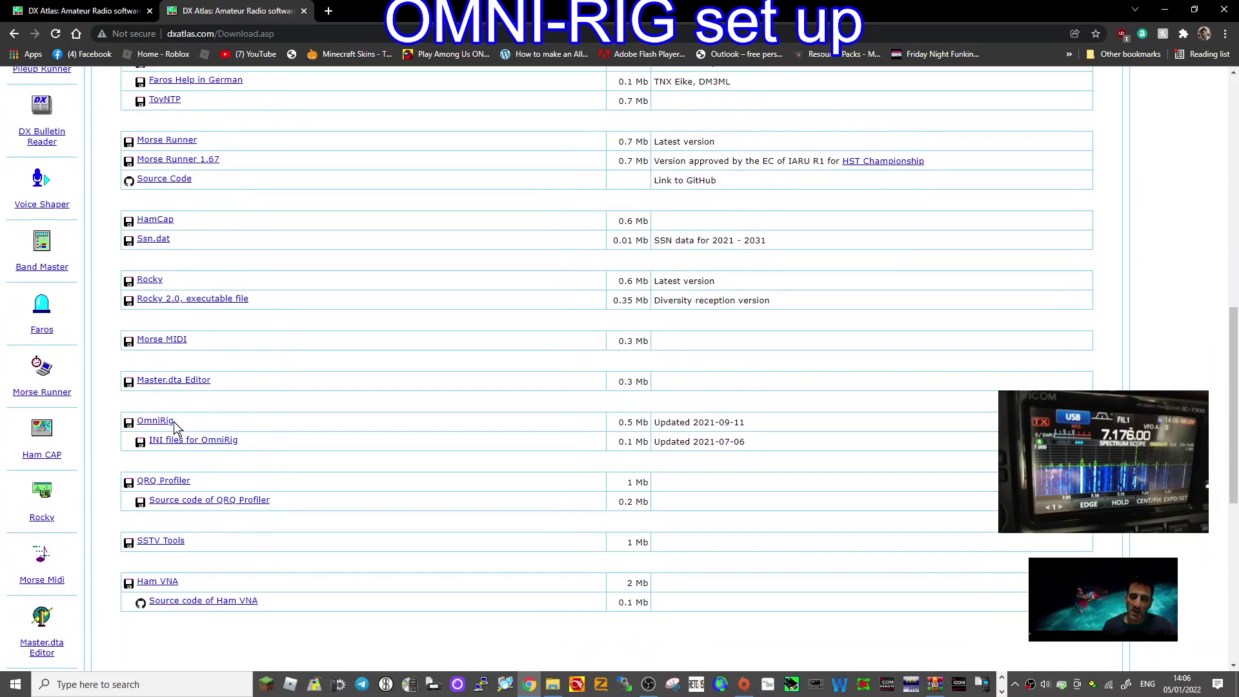
Download the OmniRig INI files, then browse the 173 items in the desktop omnirig folder
click(200, 444)
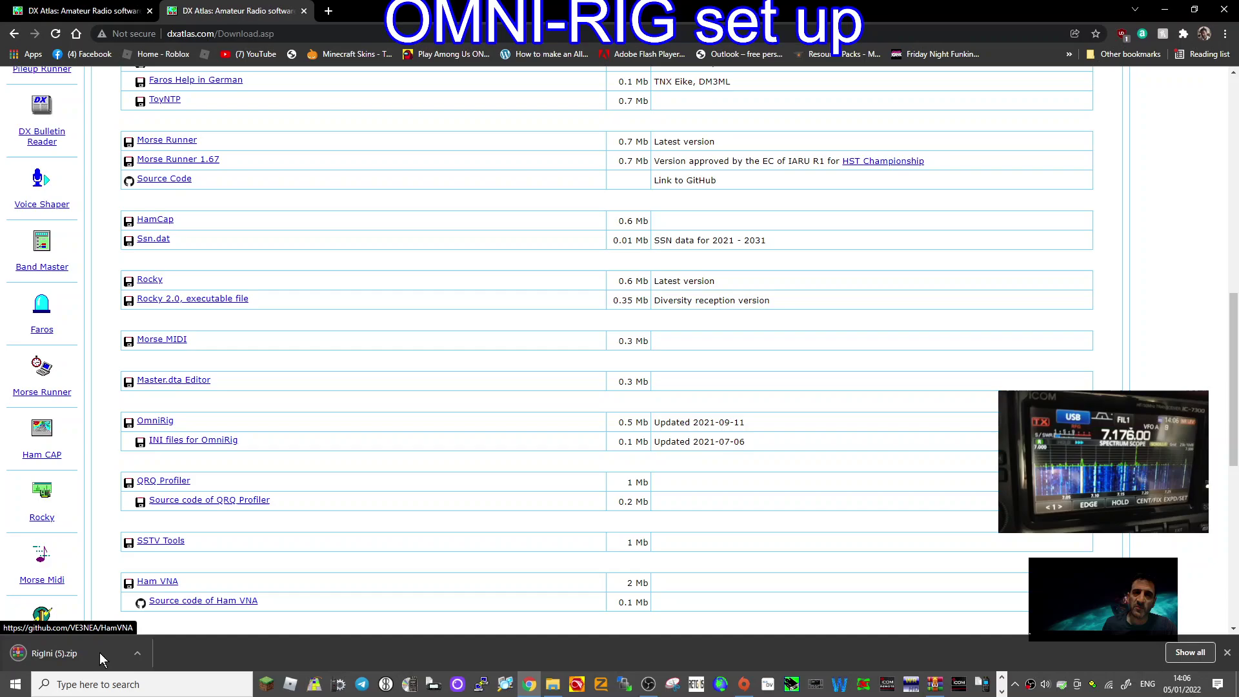
click(1167, 13)
double_click(1005, 292)
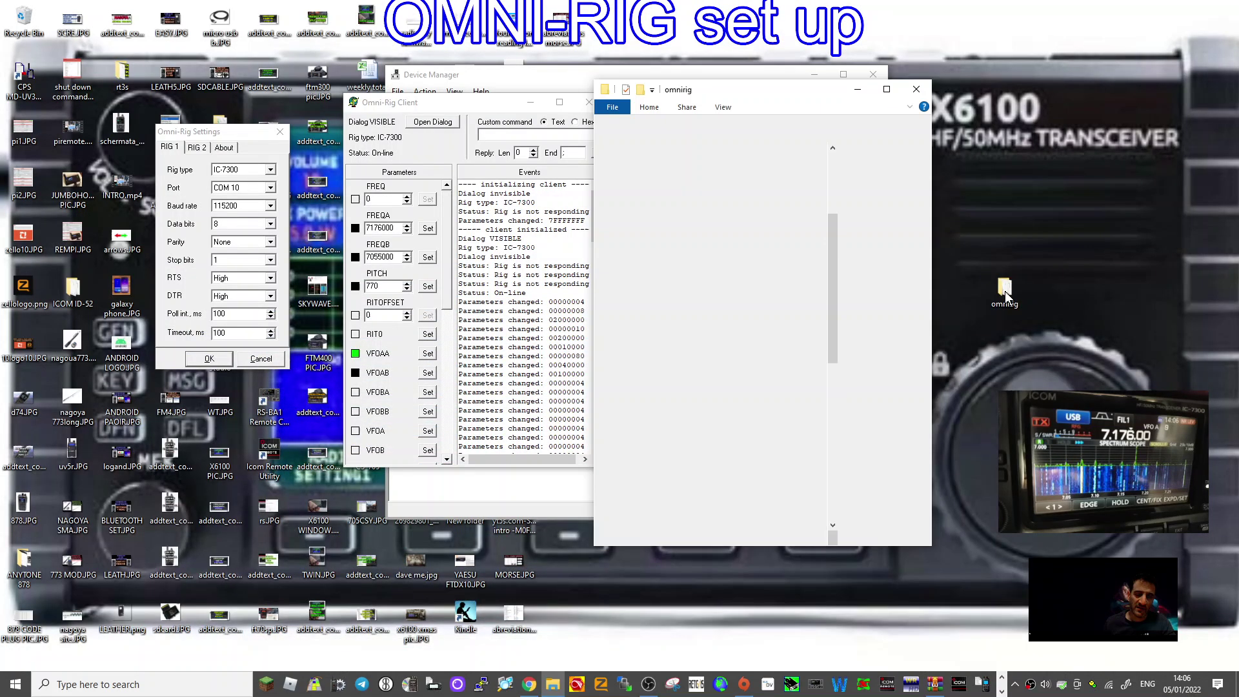
click(887, 89)
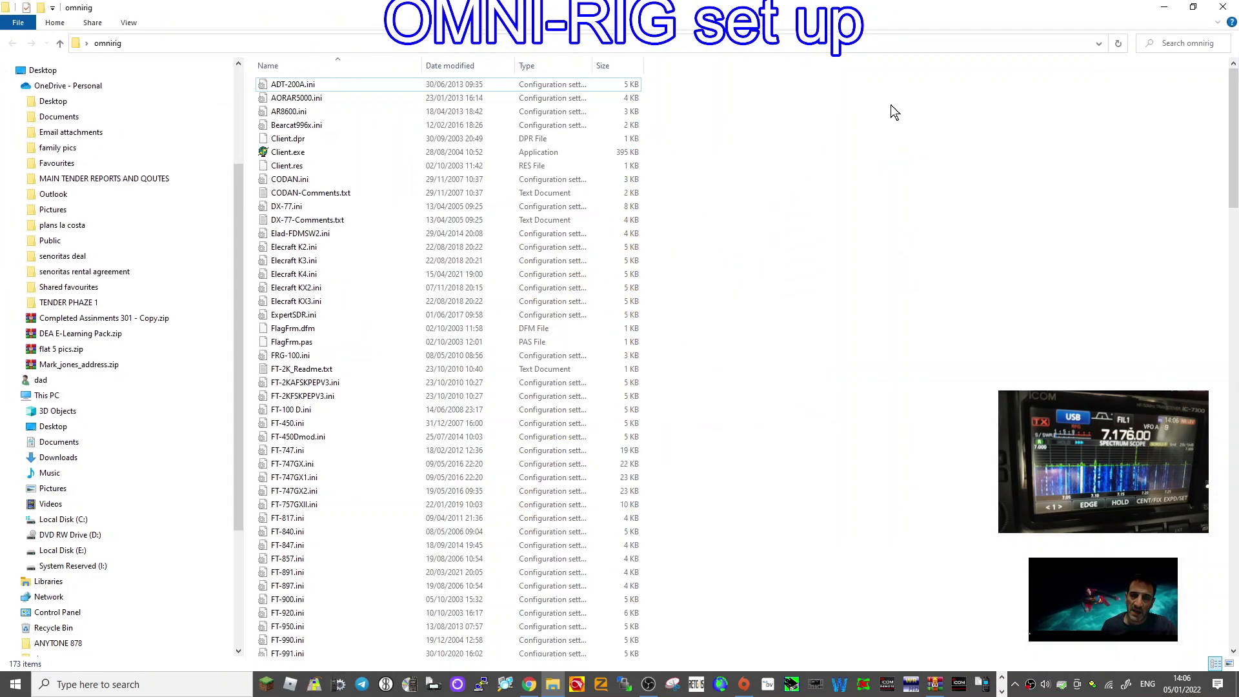
scroll(658, 326, down, 4)
scroll(710, 258, up, 4)
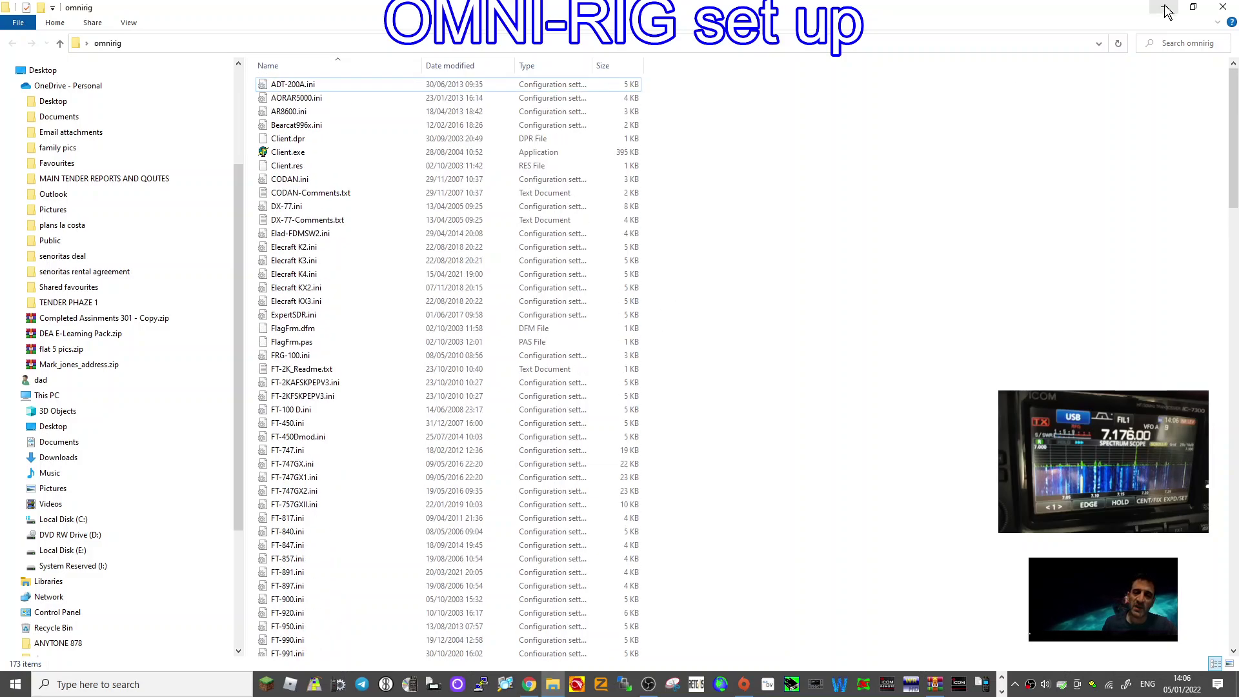
click(1166, 7)
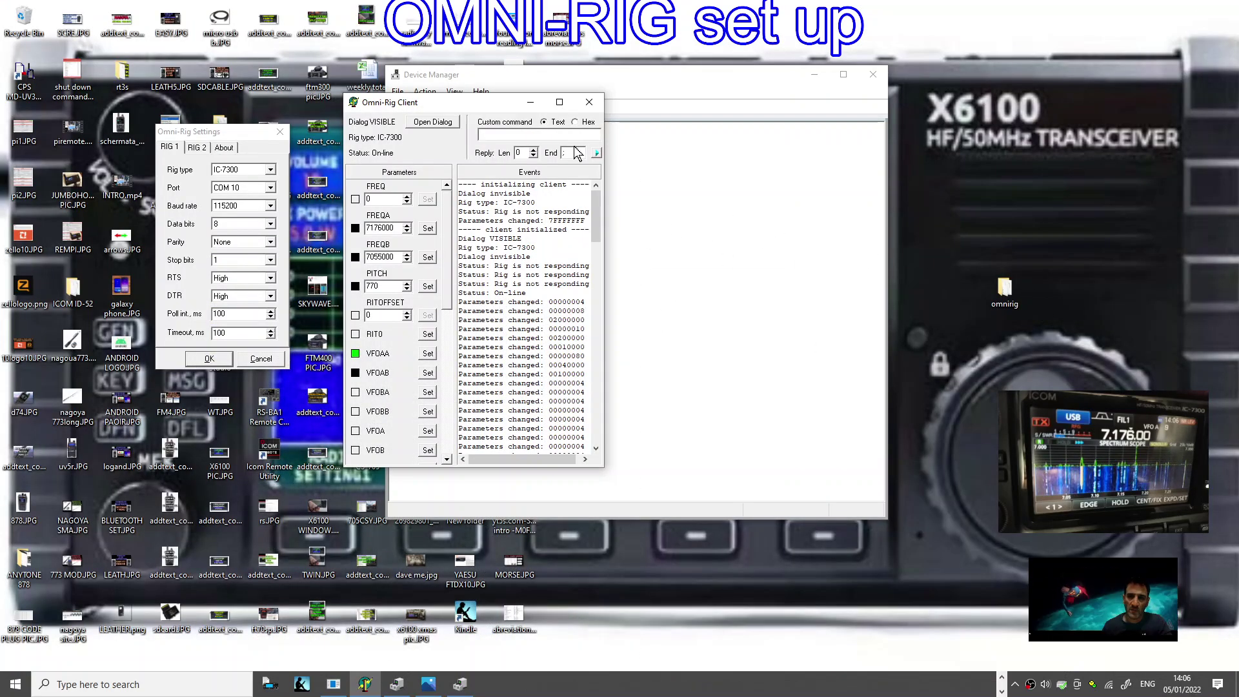
Move Omni-Rig Client aside, confirm FREQA reads 7150000, and bring up Windows search
mouse_move(502, 107)
mouse_down()
mouse_move(796, 142)
mouse_move(541, 133)
mouse_move(482, 105)
mouse_up()
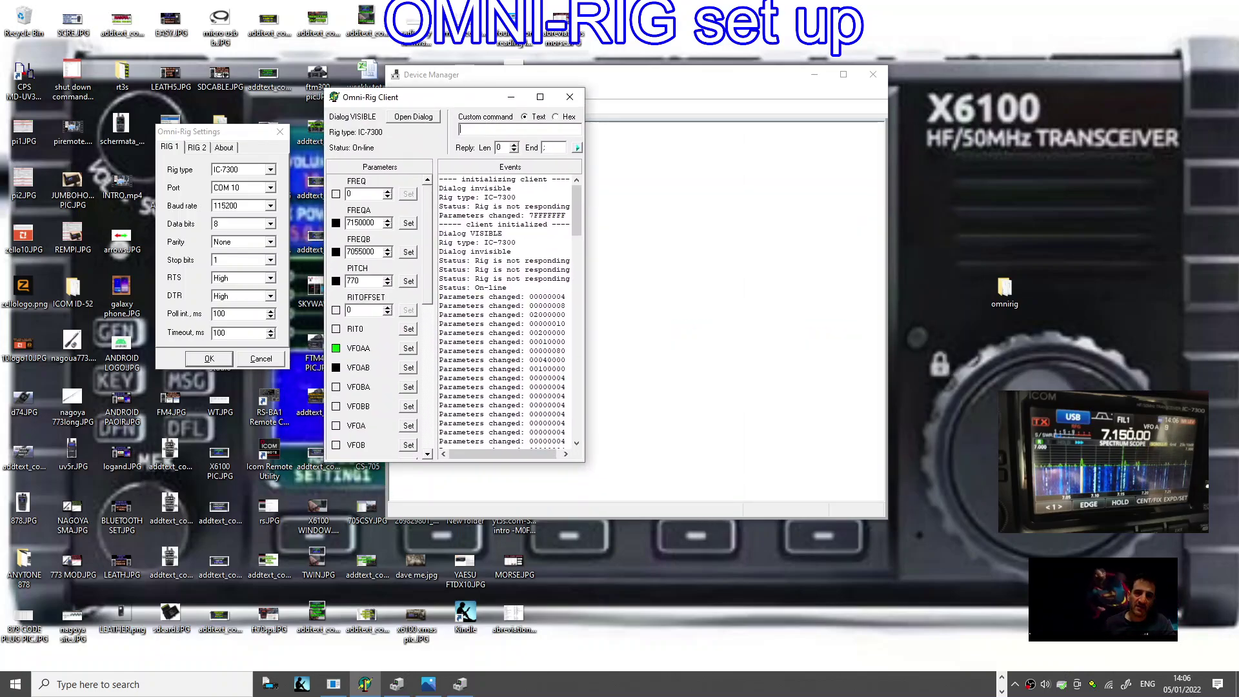
click(1001, 691)
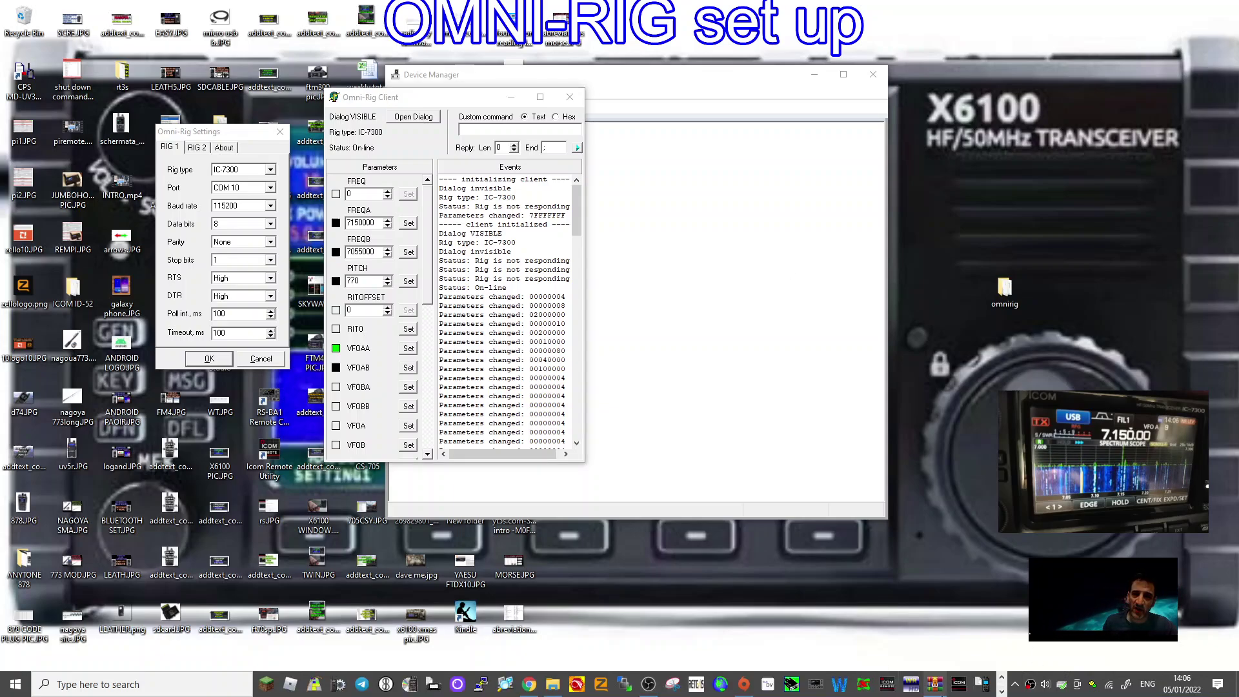
click(1002, 691)
click(1002, 677)
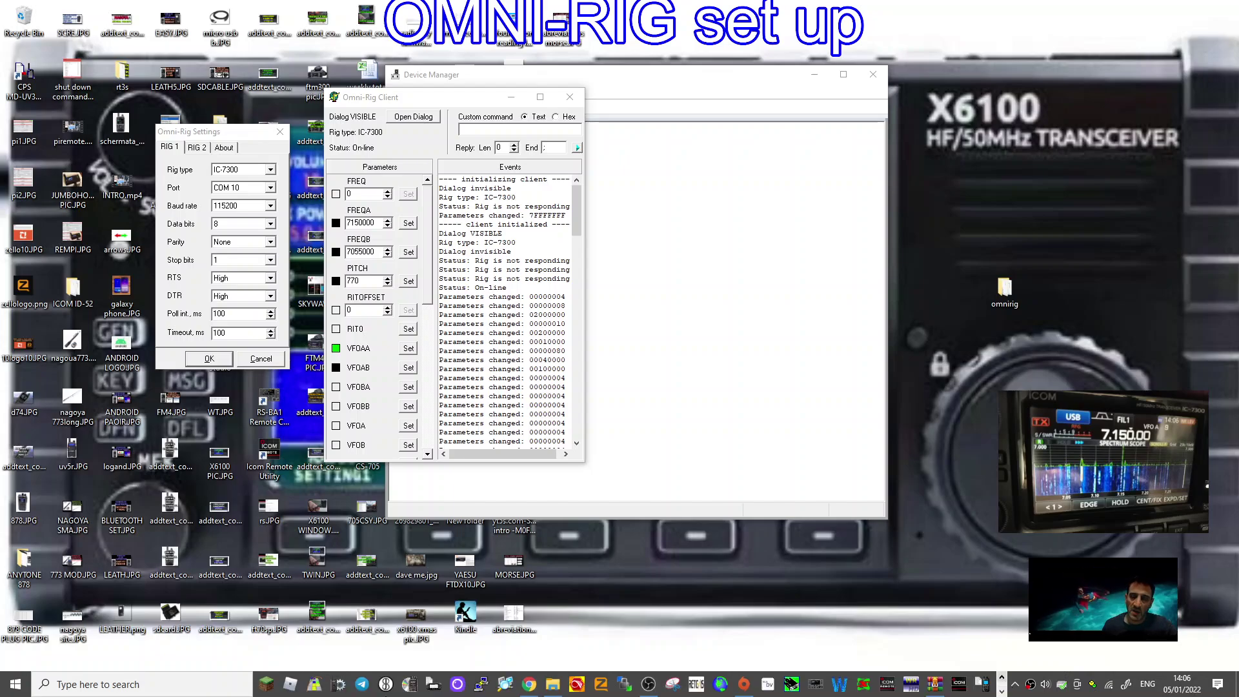
click(97, 684)
Launch RS-BA1 Remote Control Ver2 and confirm the IC-7300 is set to COM 10 over USB
text(rs)
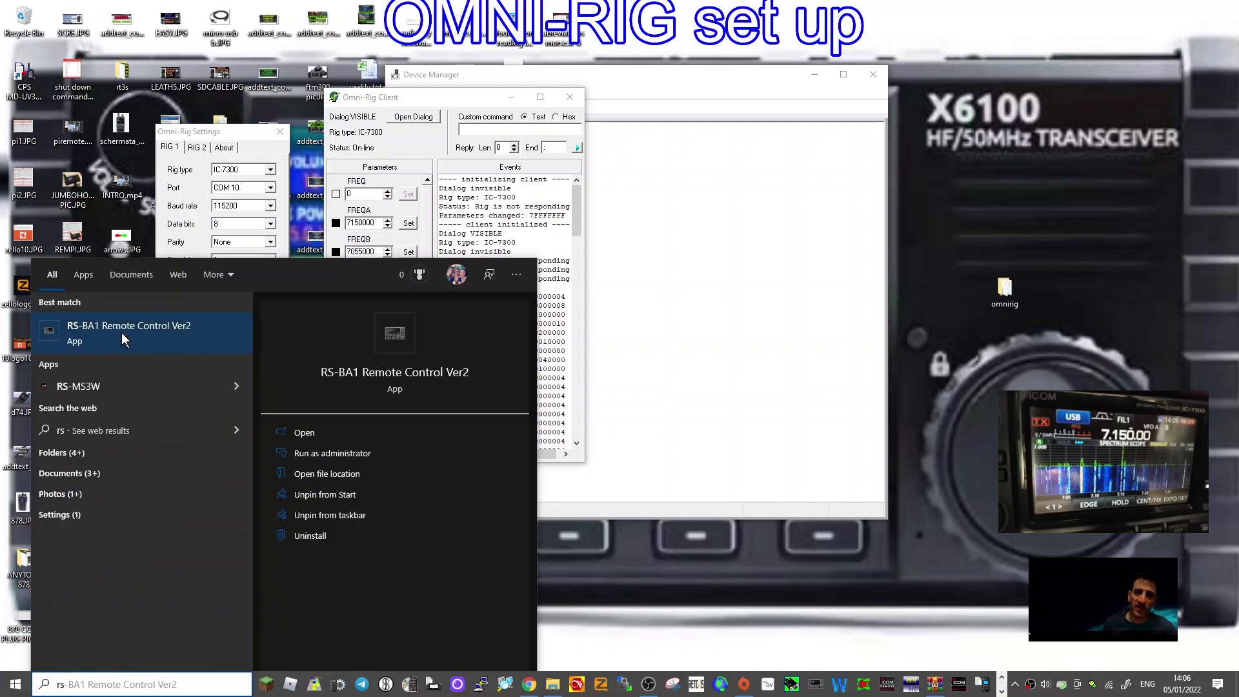
click(121, 331)
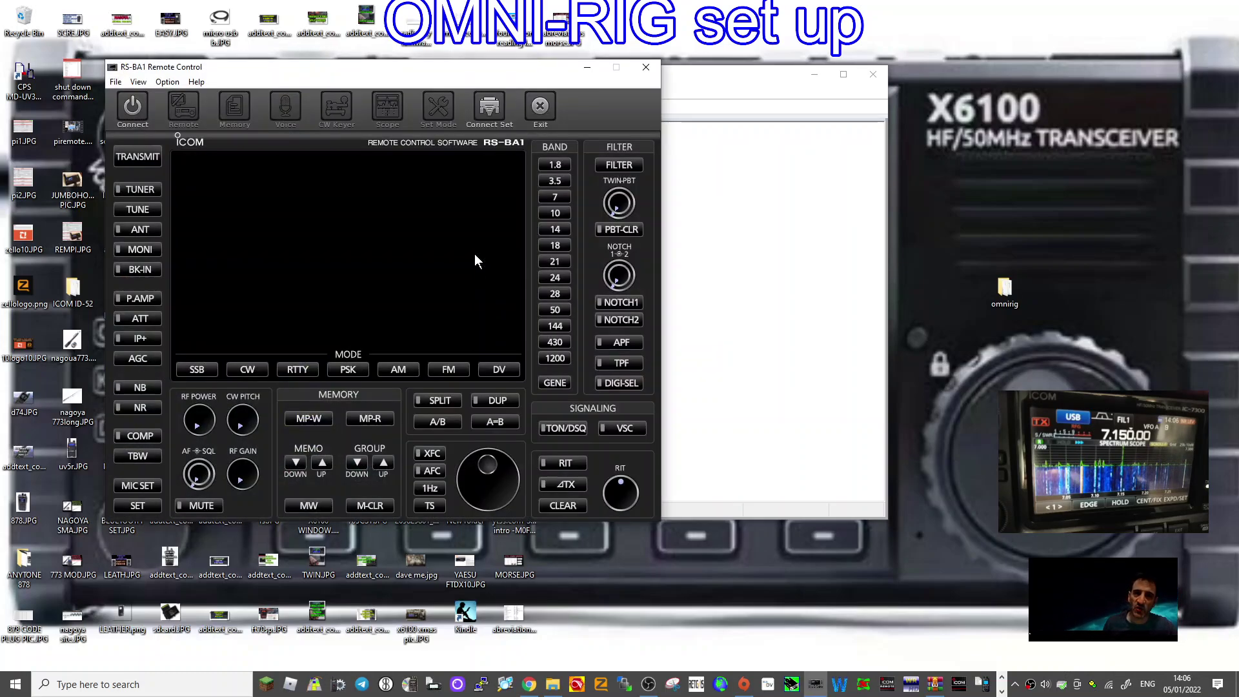
click(480, 107)
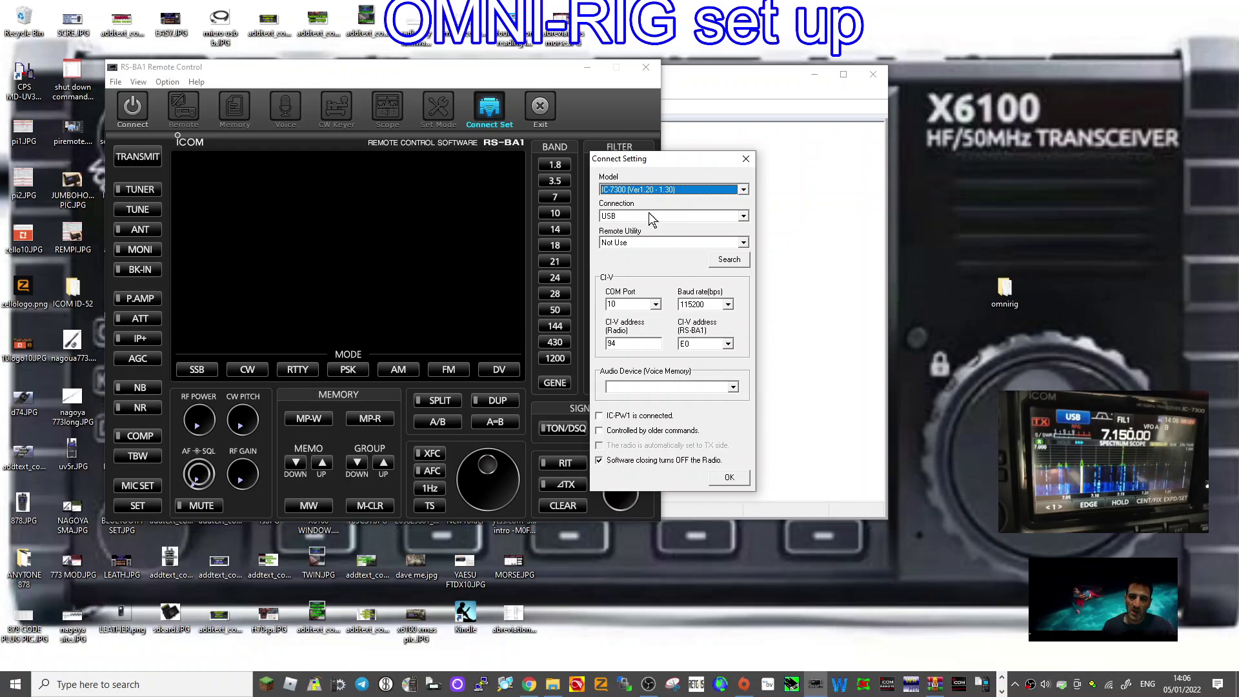
click(728, 477)
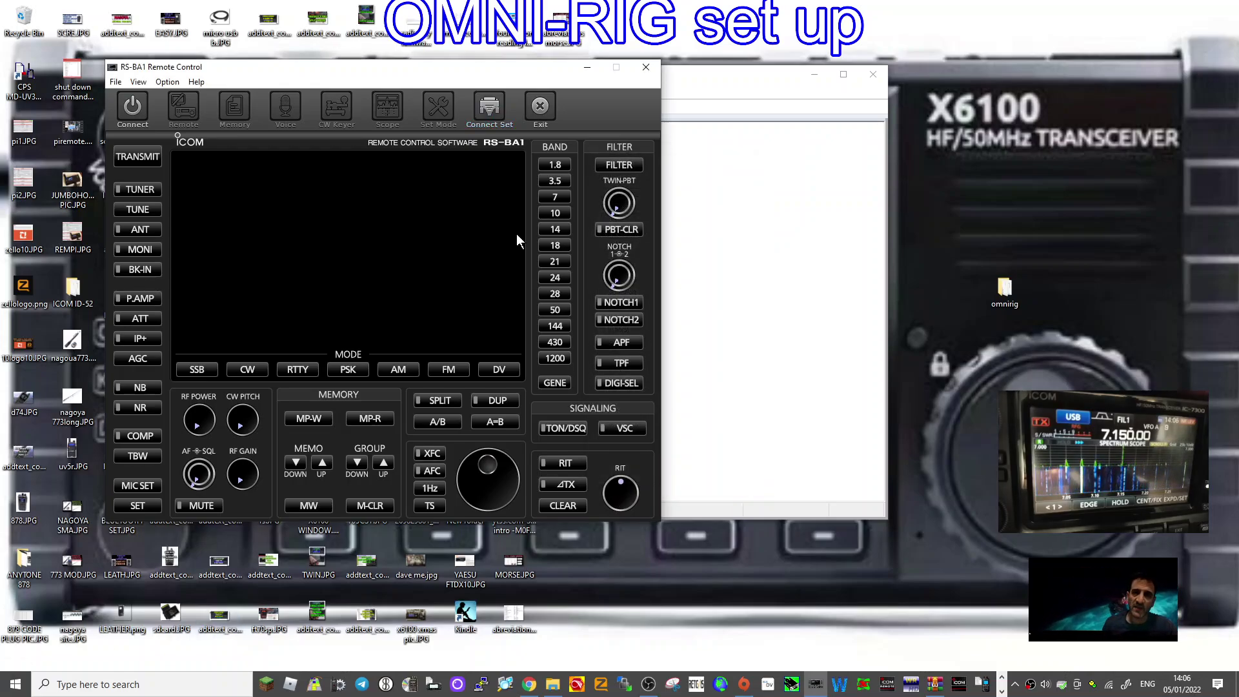
Try connecting to the radio, retry after the COM port error, then dismiss it
click(136, 115)
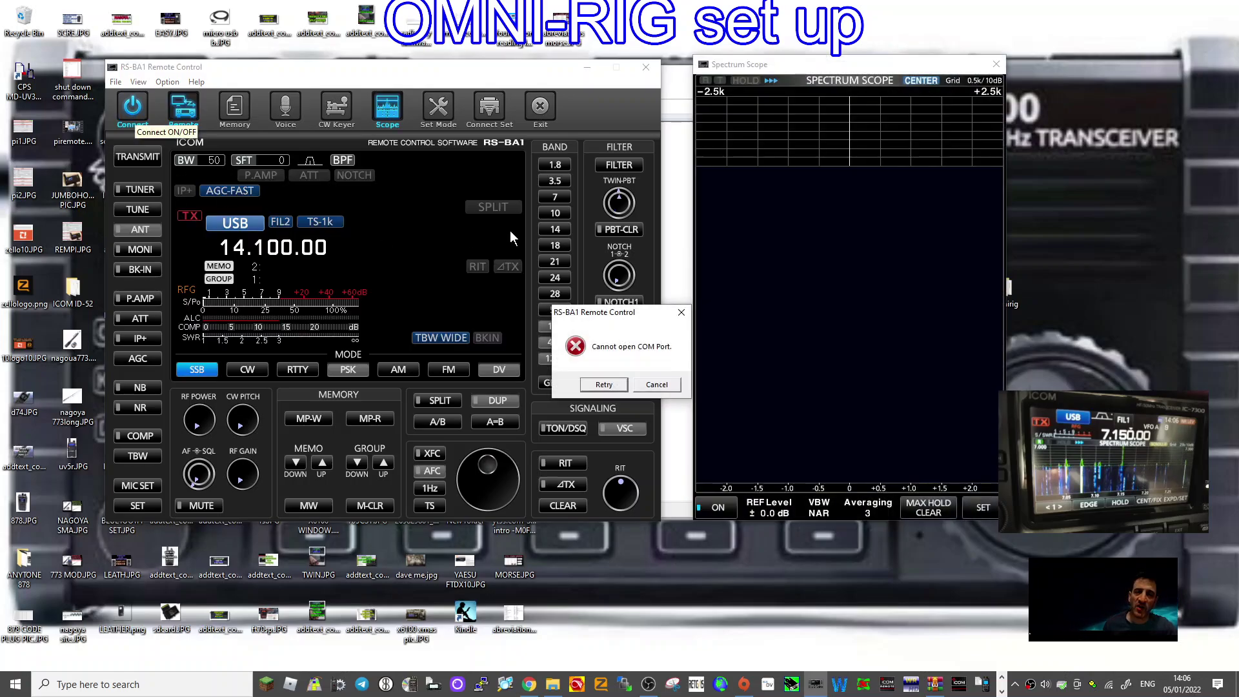
click(607, 385)
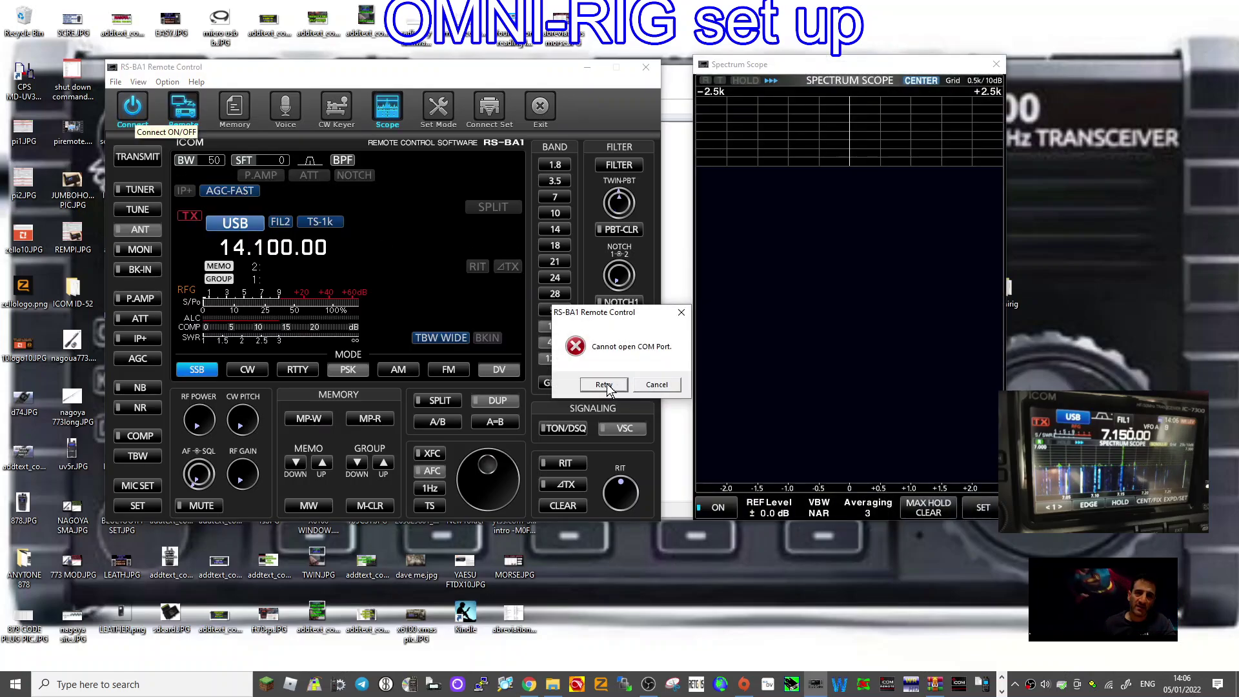
click(681, 312)
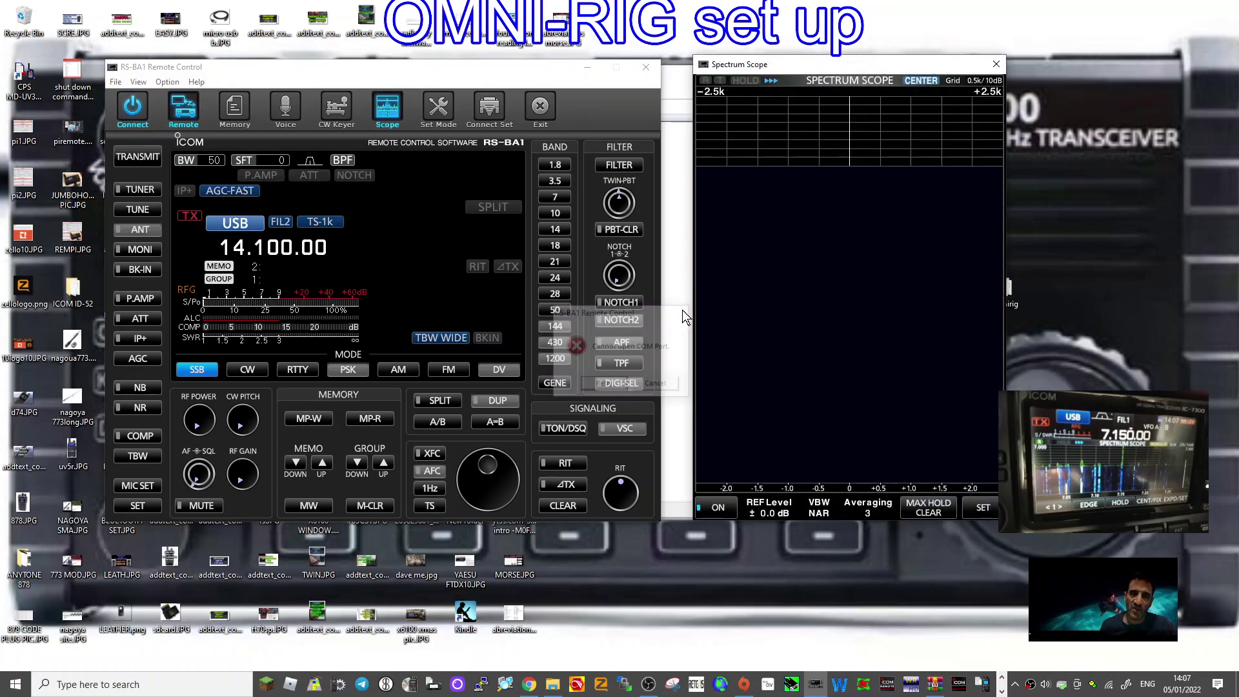
click(488, 111)
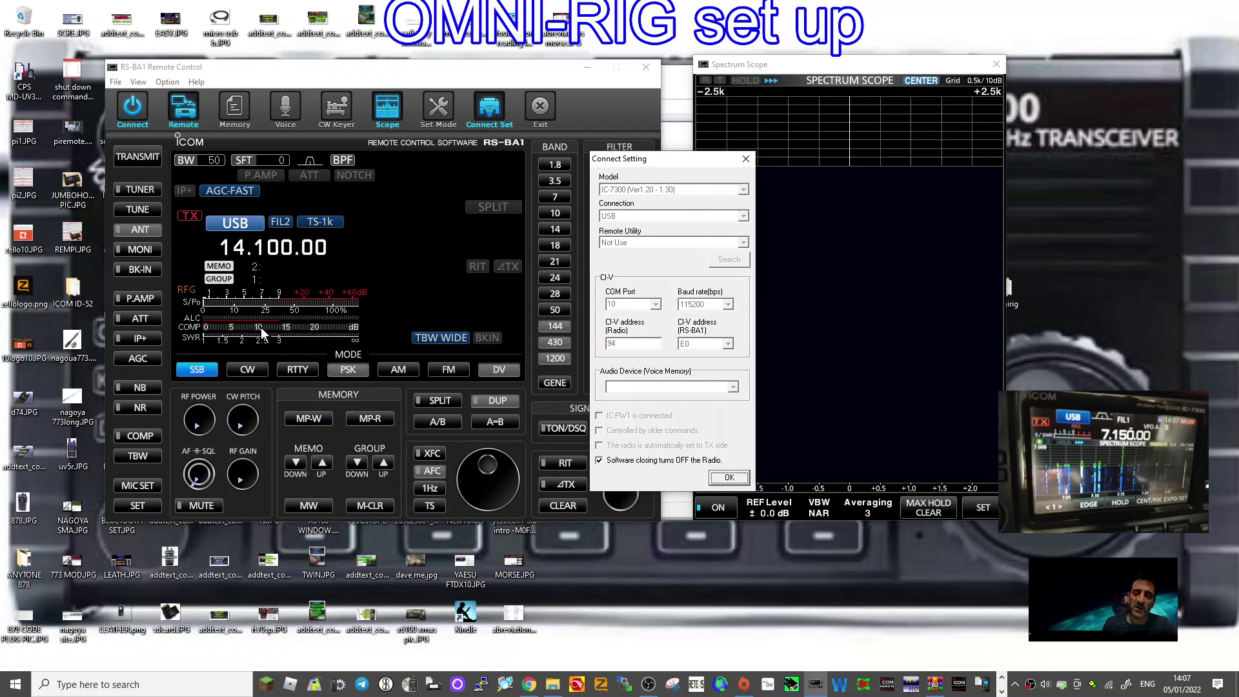
right_click(14, 684)
click(76, 408)
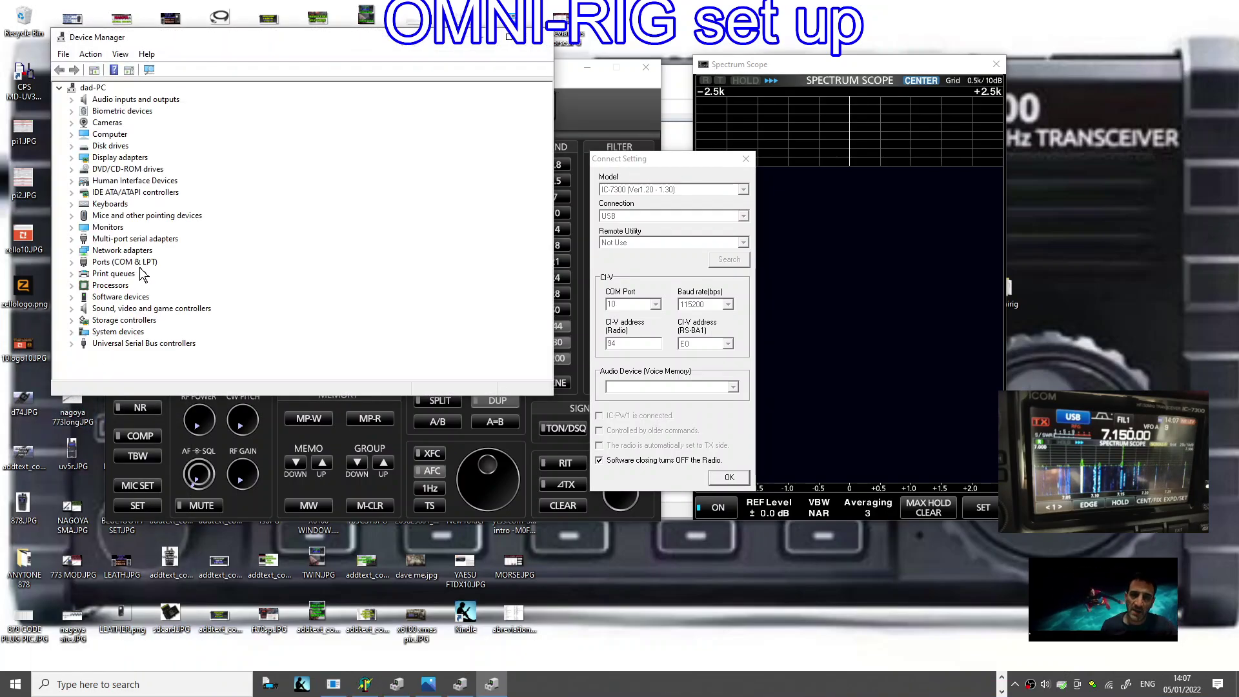
double_click(139, 262)
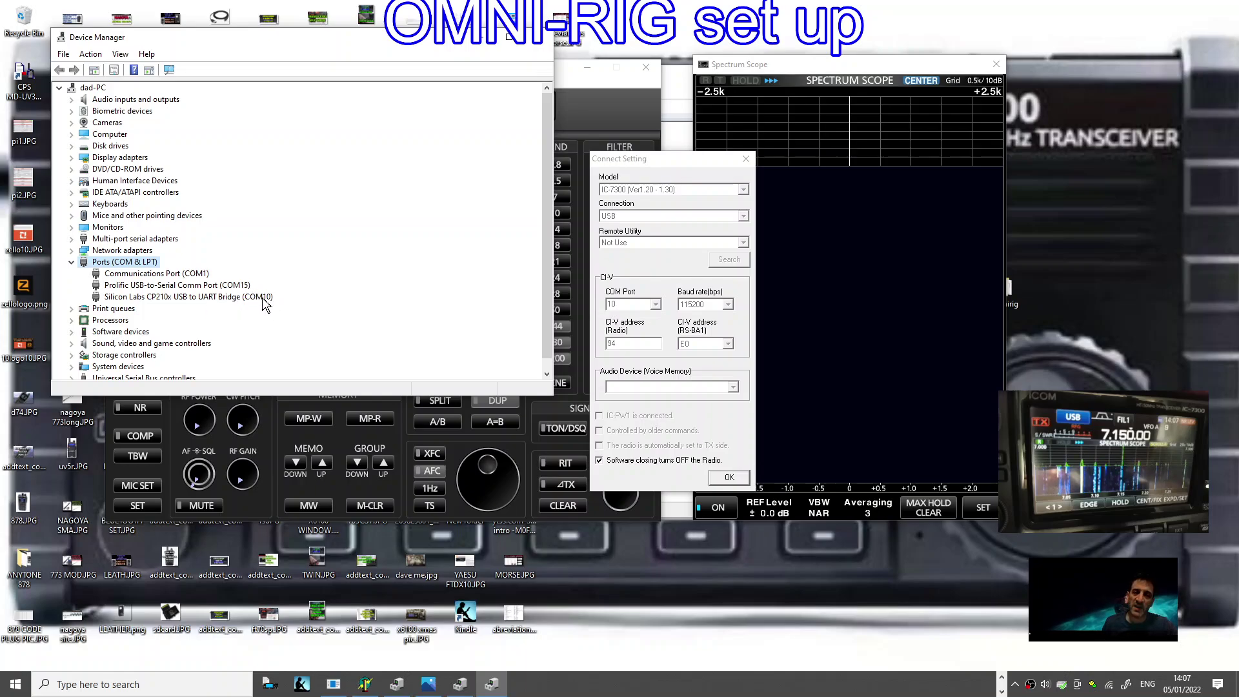
click(541, 37)
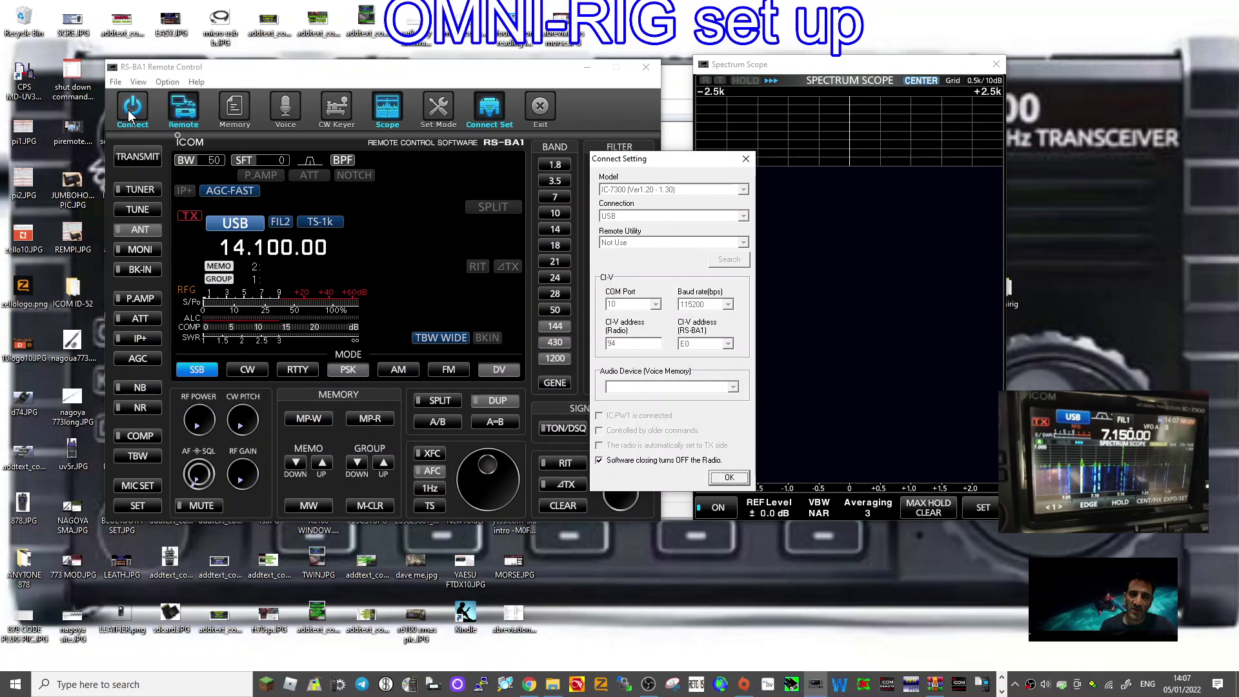
Disconnect, reconfirm COM port 10, USB and Not Use, then reconnect and dismiss the COM error
click(728, 478)
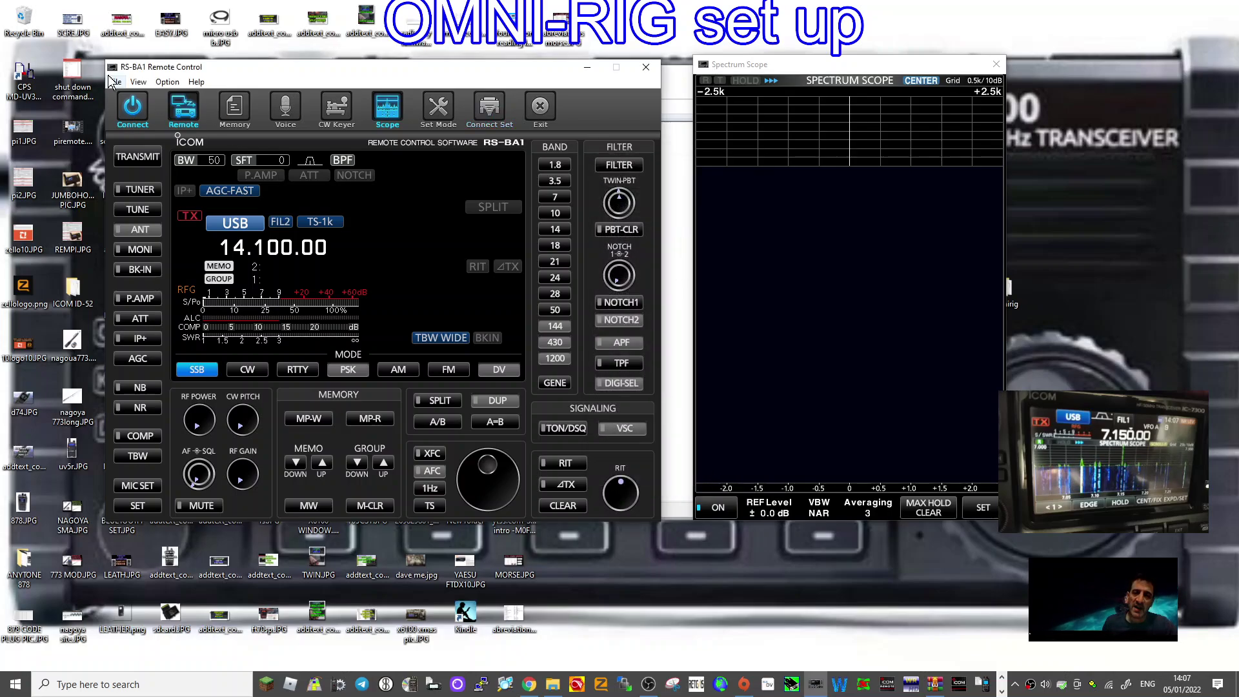
click(133, 110)
click(487, 110)
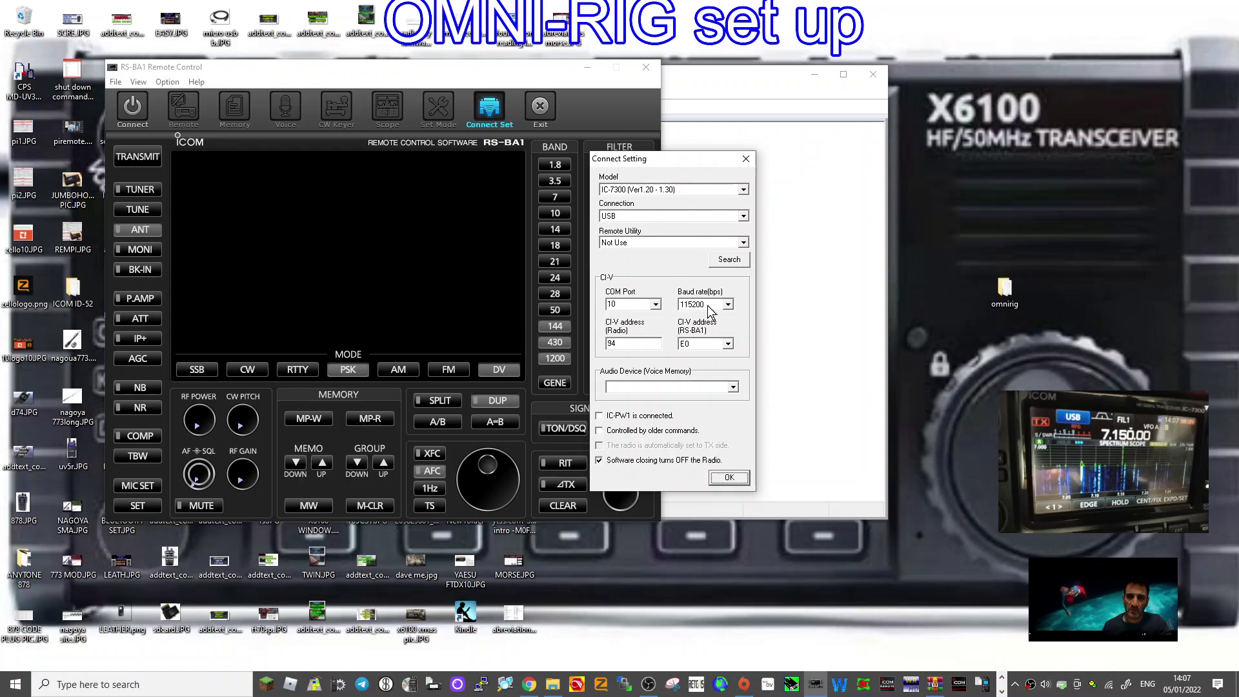
click(655, 306)
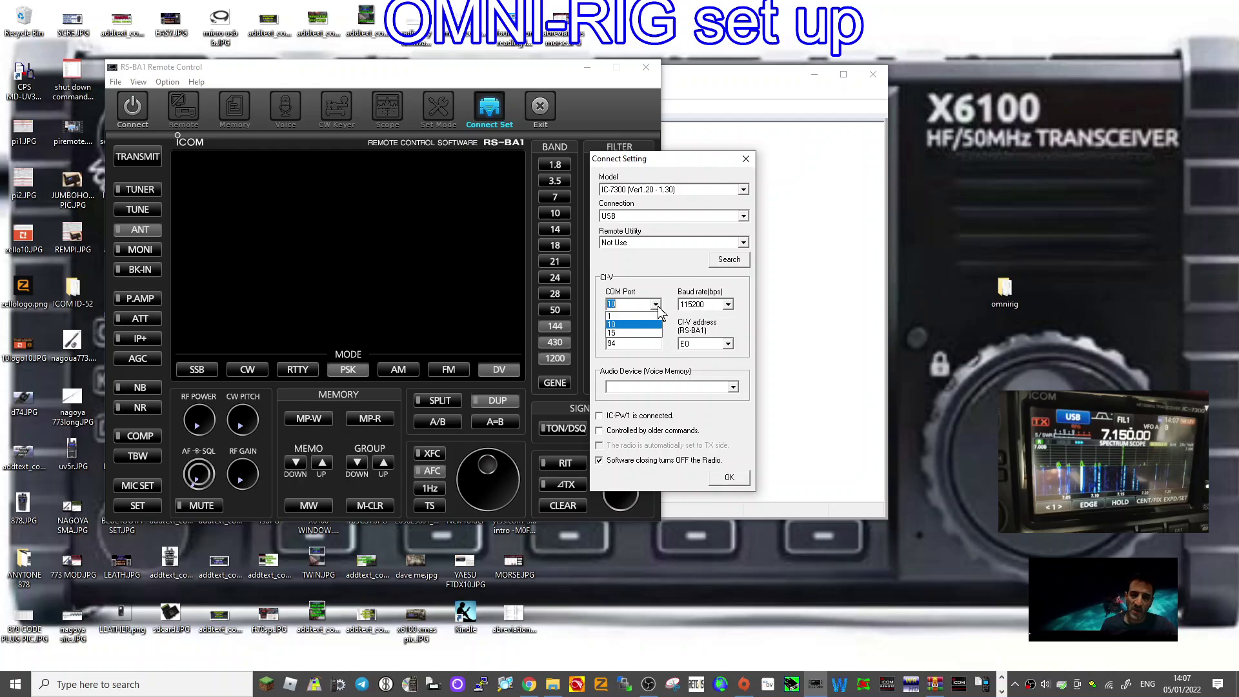
click(658, 307)
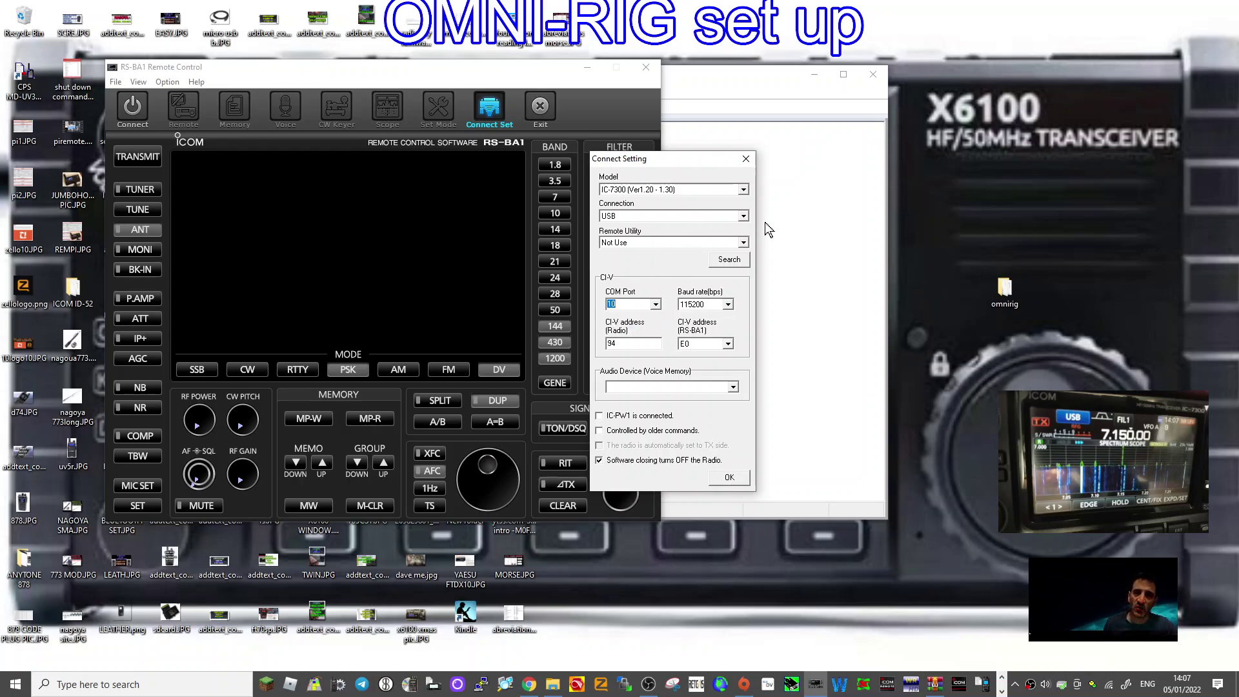
click(743, 217)
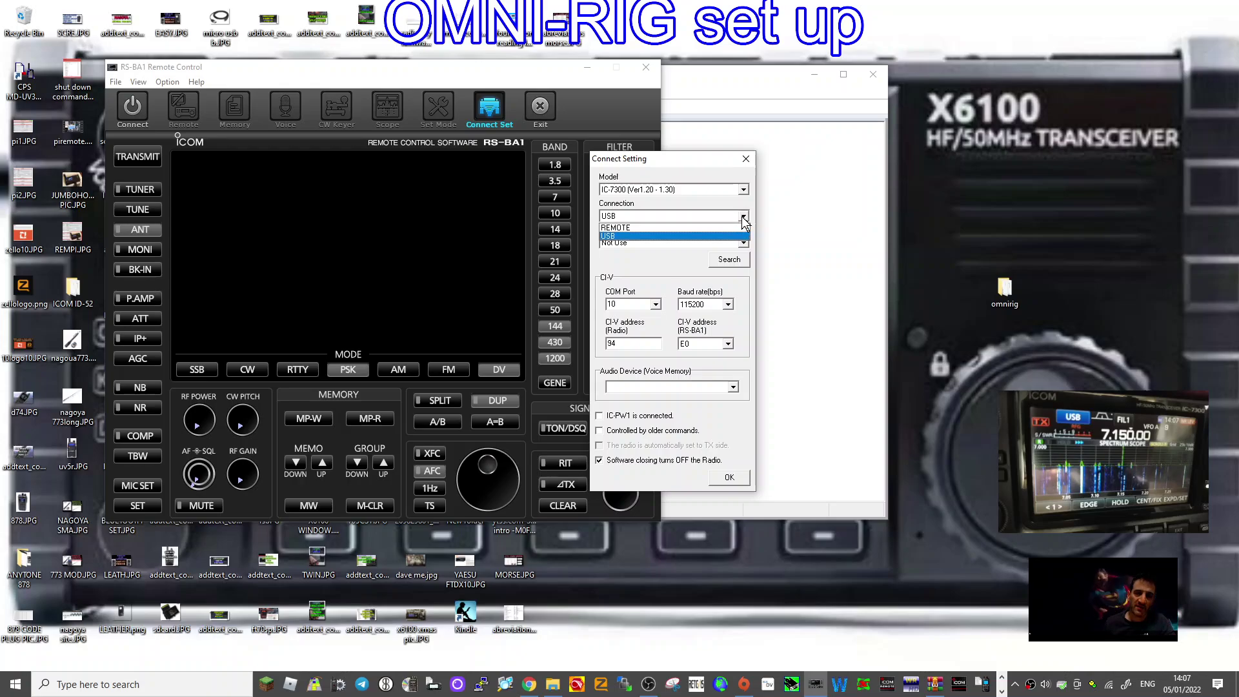
click(742, 218)
click(743, 244)
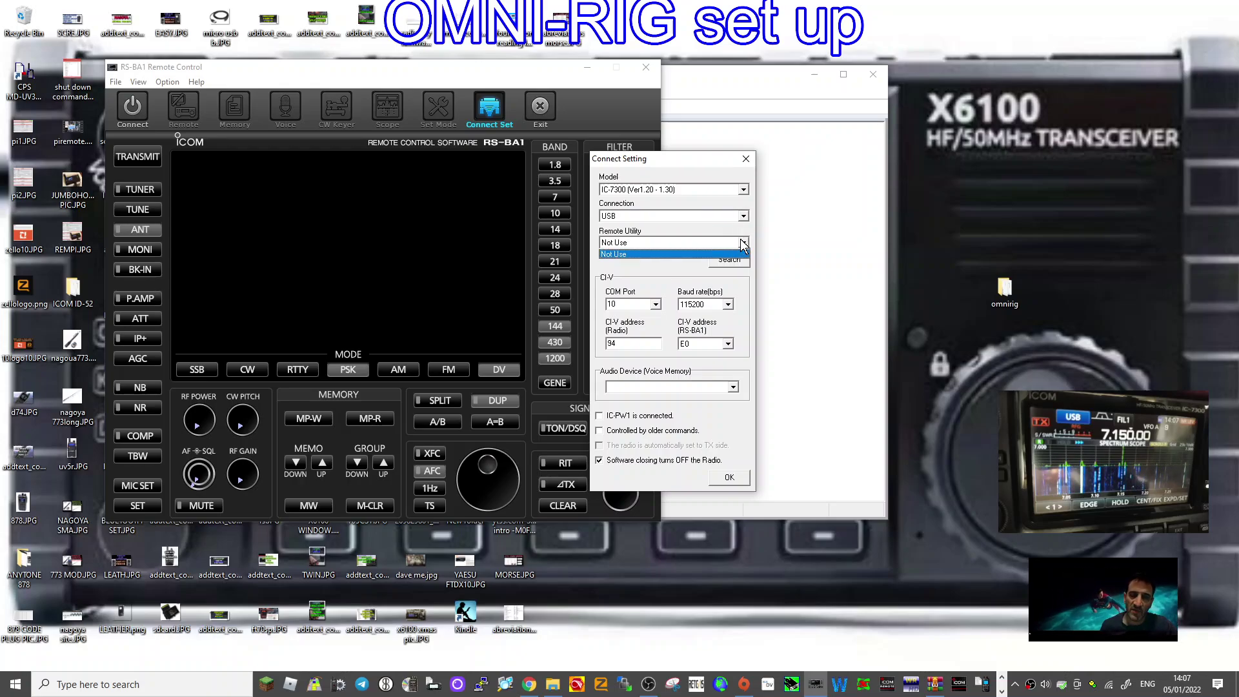
click(743, 245)
click(729, 479)
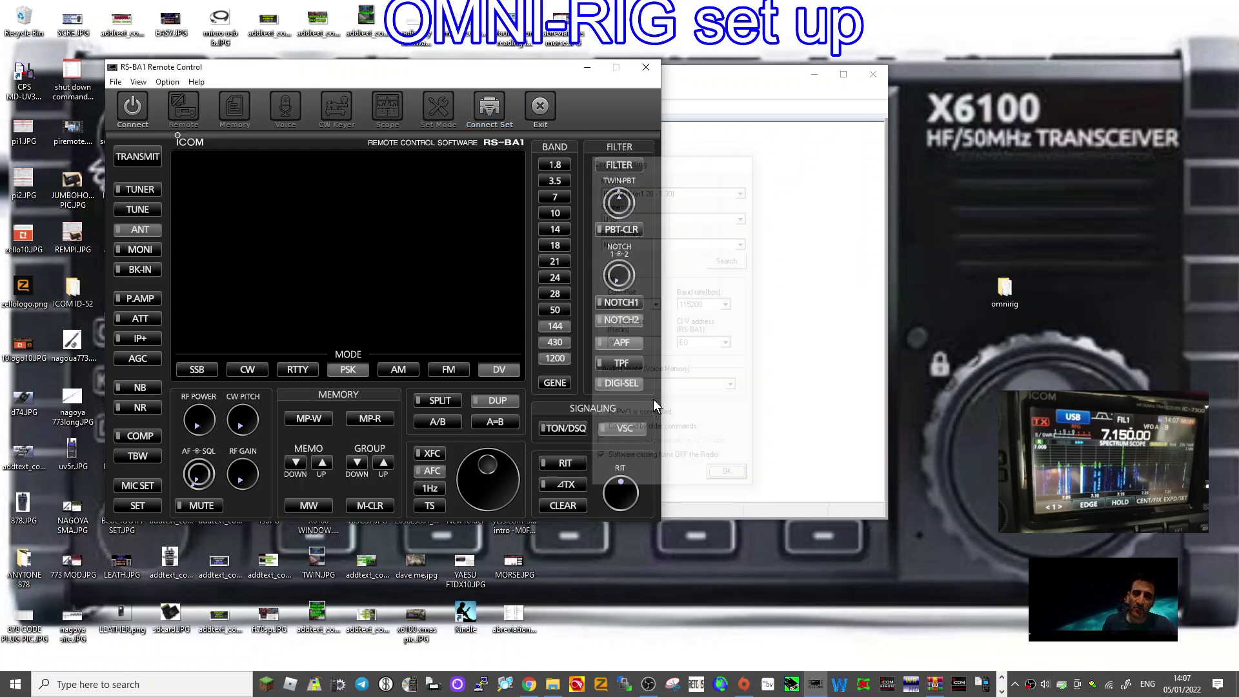
click(129, 111)
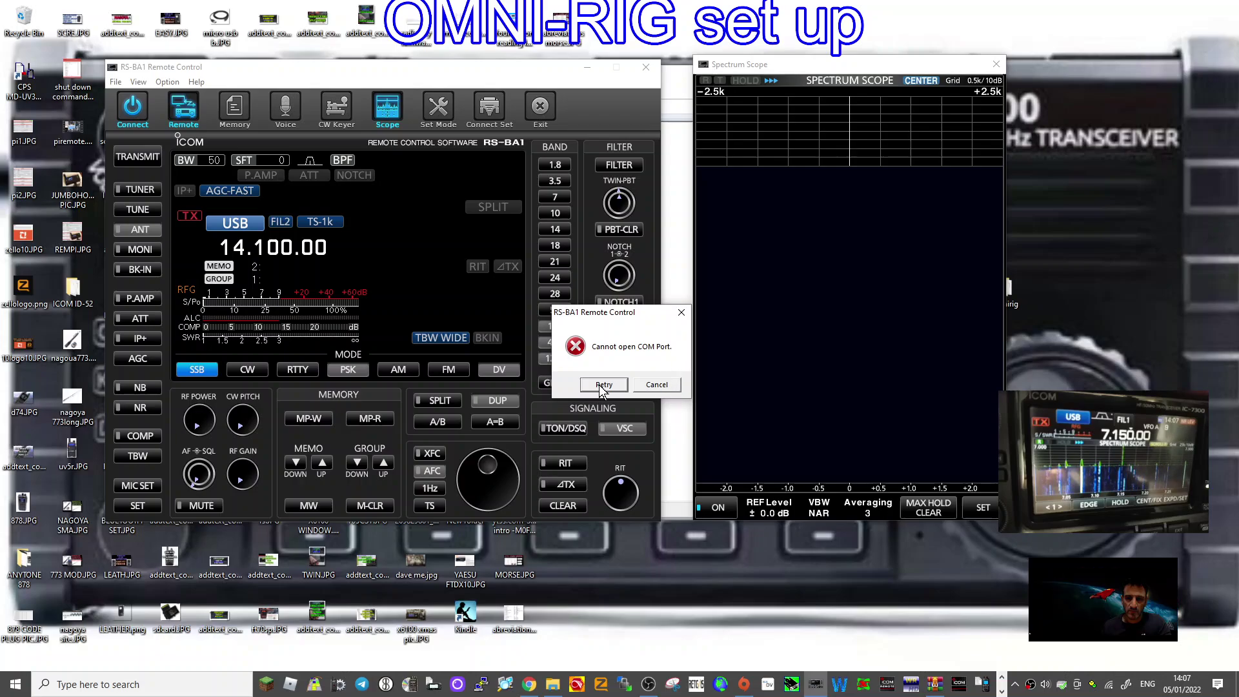
click(682, 313)
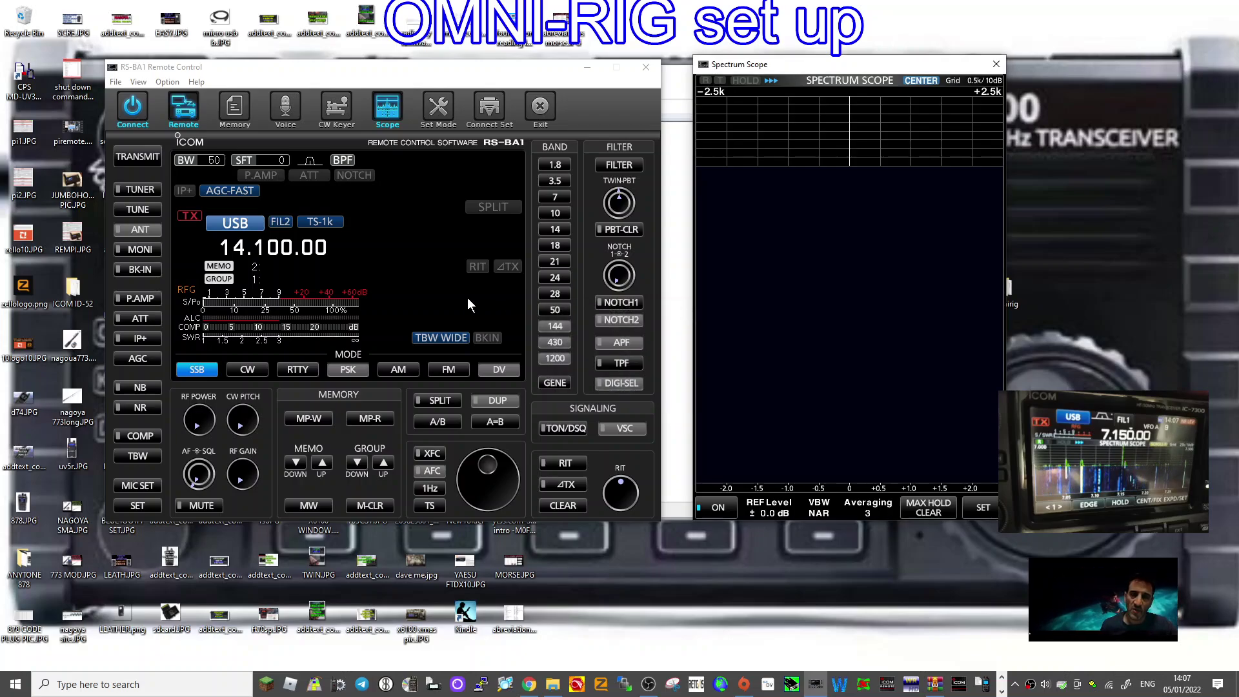